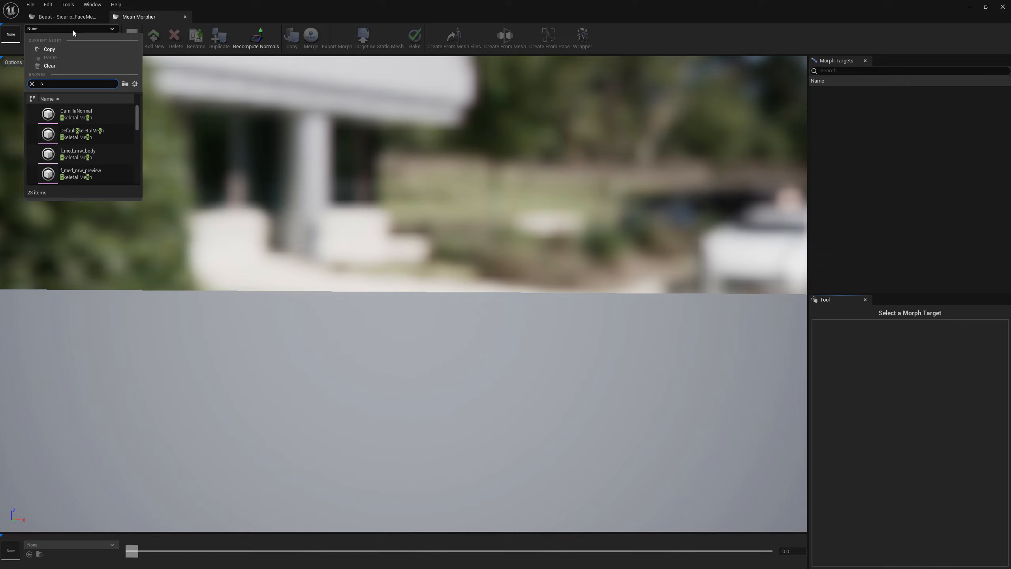
- Load the m_tal_nrw_body skeletal mesh into Mesh Morpher and select its Beast morph target
{"action": "left_click", "coordinate": [87, 112]}
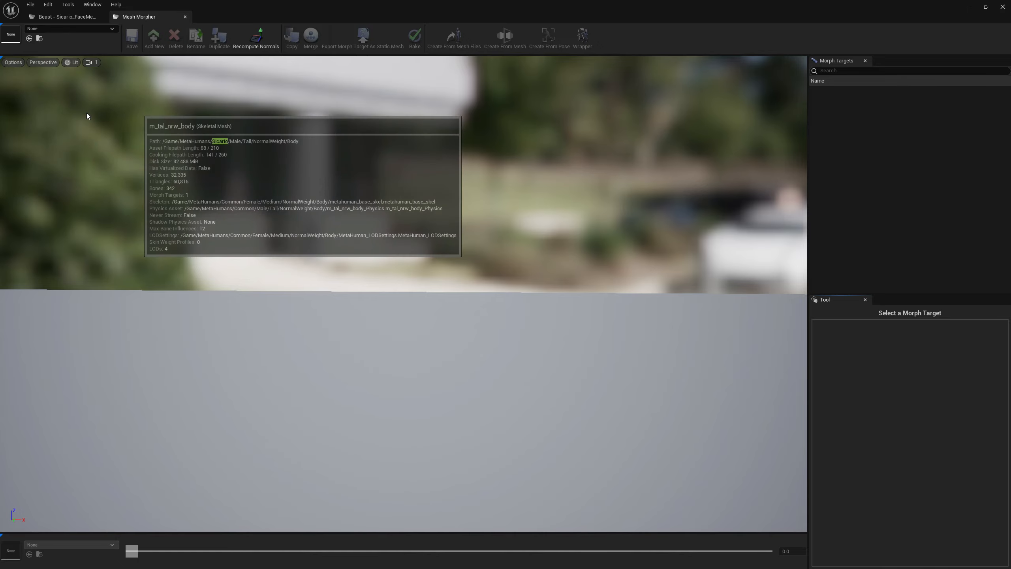
{"action": "left_click", "coordinate": [818, 91]}
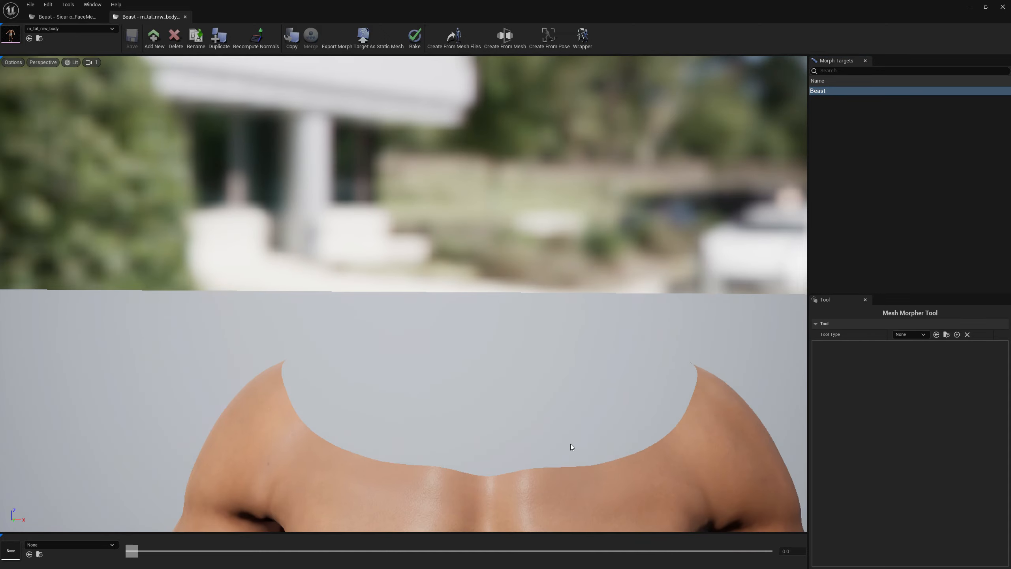
{"action": "right_click_drag", "start_coordinate": [570, 444], "coordinate": [563, 493]}
{"action": "key", "text": "s"}
{"action": "key", "text": "s"}
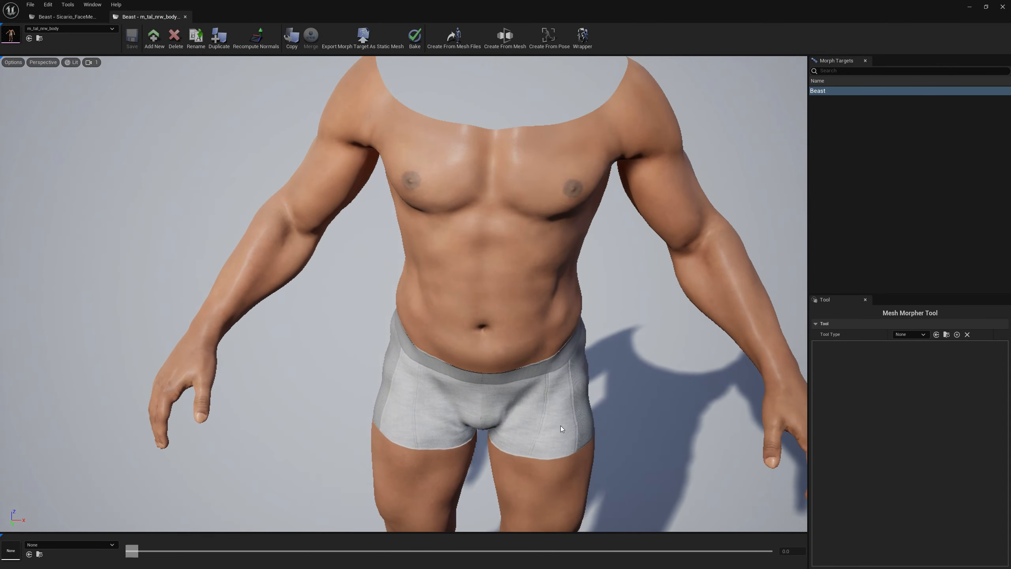
- Open the BP_Sicario blueprint and locate the Set Morph Target nodes for Body and Face in its event graph
{"action": "left_click", "coordinate": [969, 12]}
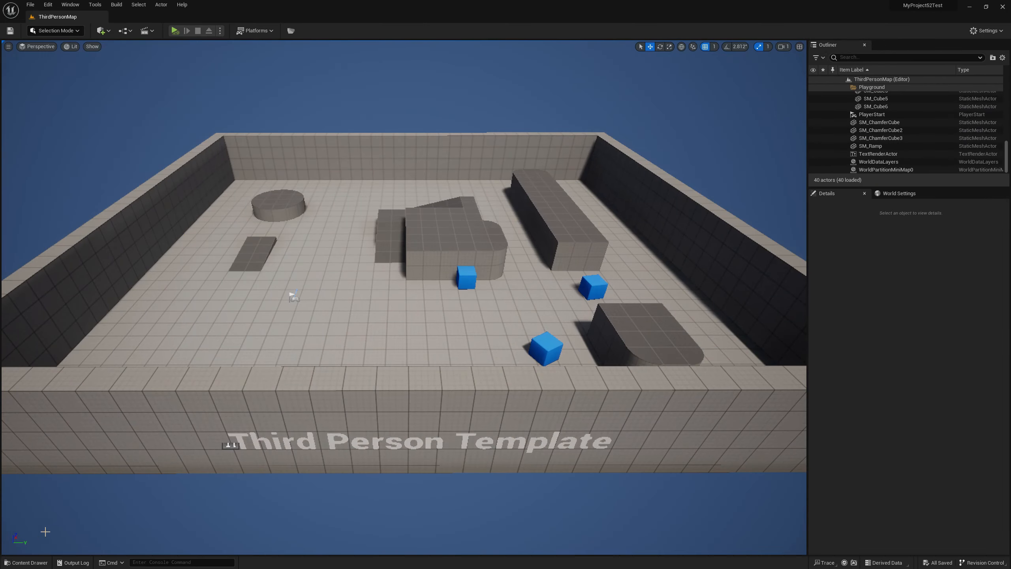
{"action": "left_click", "coordinate": [27, 563]}
{"action": "double_click", "coordinate": [609, 418]}
{"action": "right_click_drag", "start_coordinate": [760, 205], "coordinate": [580, 230]}
{"action": "left_click_drag", "start_coordinate": [526, 231], "coordinate": [681, 231]}
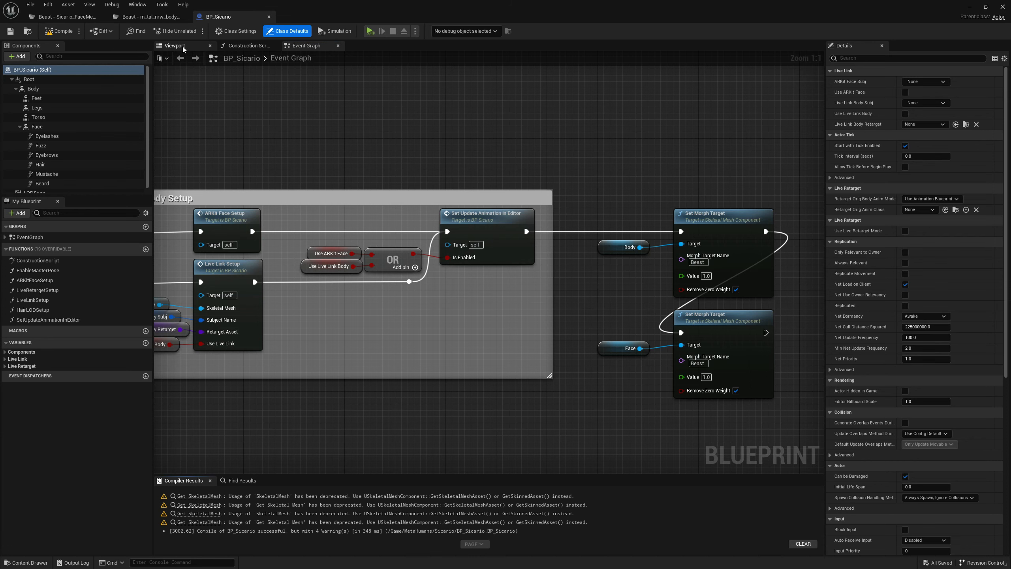
- Examine the morphed character's face and upper body in the blueprint's 3D preview
{"action": "left_click", "coordinate": [183, 49]}
{"action": "right_click_drag", "start_coordinate": [435, 153], "coordinate": [427, 124]}
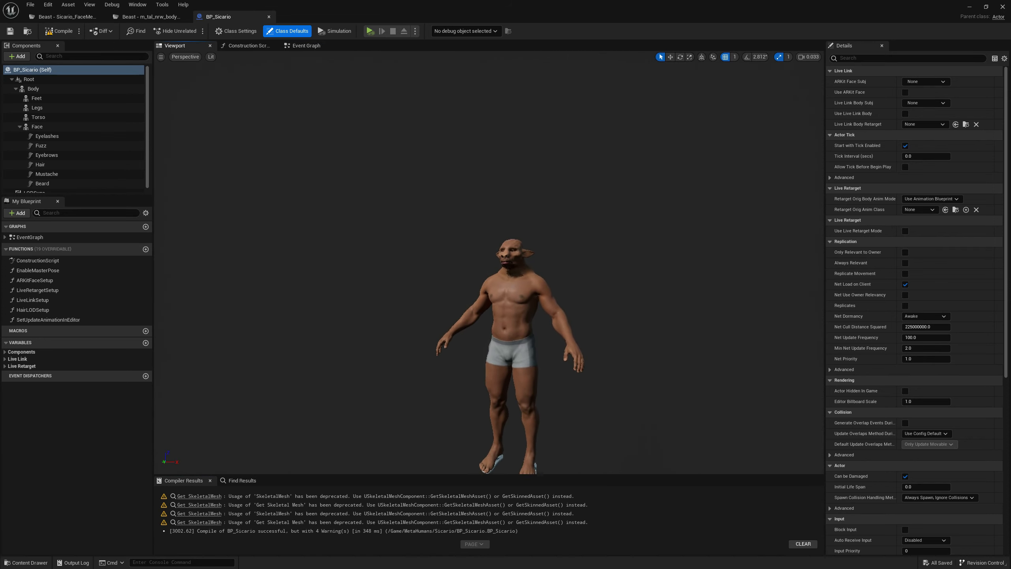
{"action": "key", "text": "w"}
{"action": "key", "text": "a"}
{"action": "right_click_drag", "start_coordinate": [502, 221], "coordinate": [549, 215]}
{"action": "key", "text": "w"}
{"action": "key", "text": "w"}
{"action": "right_click_drag", "start_coordinate": [502, 239], "coordinate": [503, 255]}
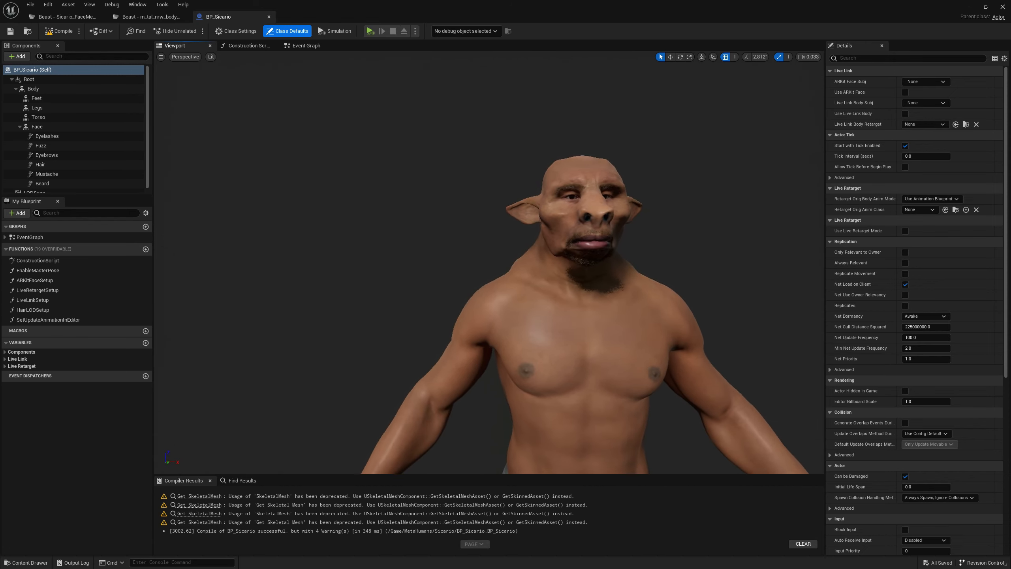
{"action": "middle_click_drag", "start_coordinate": [693, 146], "coordinate": [700, 147]}
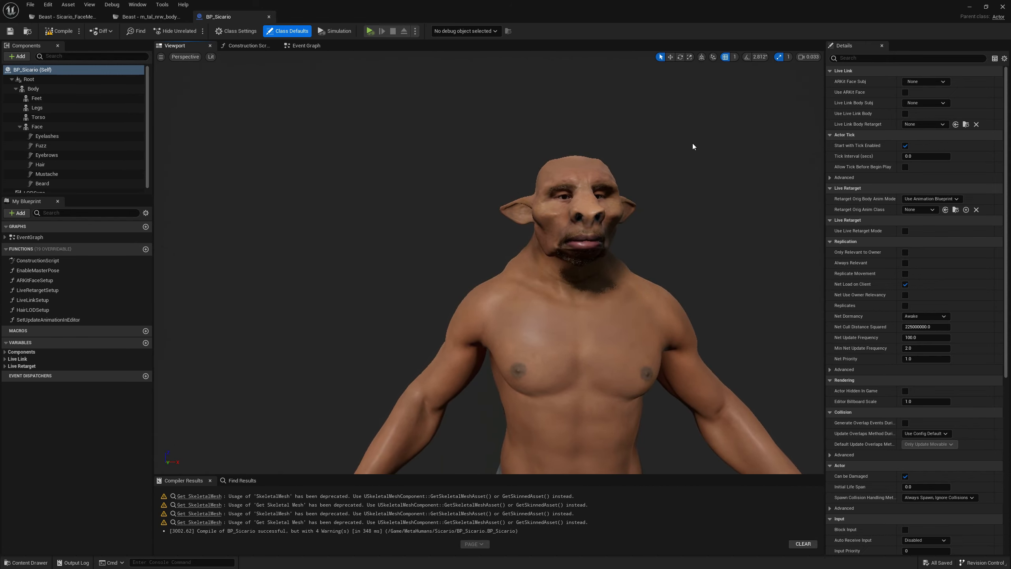
- Open the Sicario_FaceMesh asset used by the blueprint's Face component
{"action": "left_click", "coordinate": [80, 89]}
{"action": "left_click", "coordinate": [52, 128]}
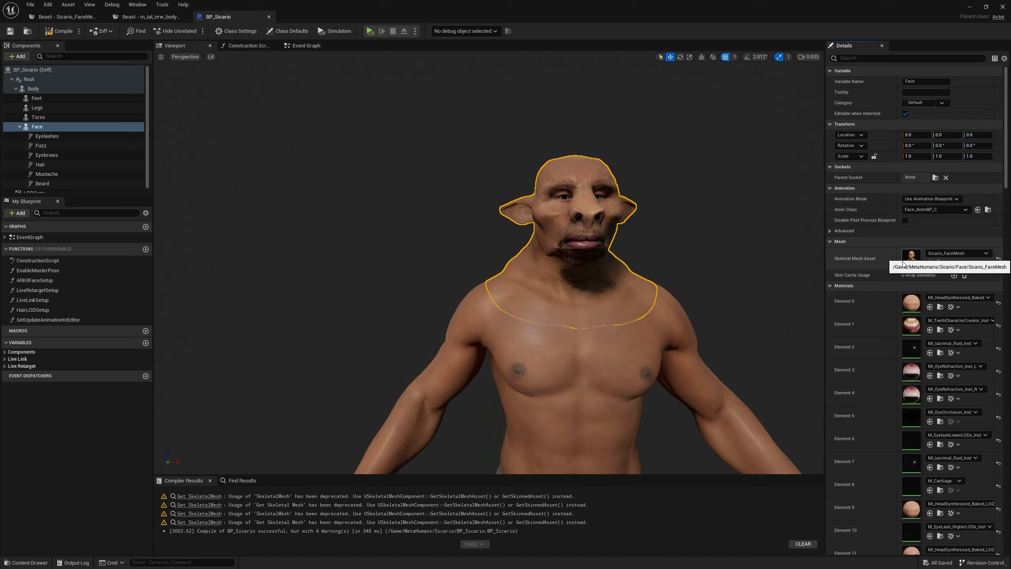
{"action": "double_click", "coordinate": [902, 261]}
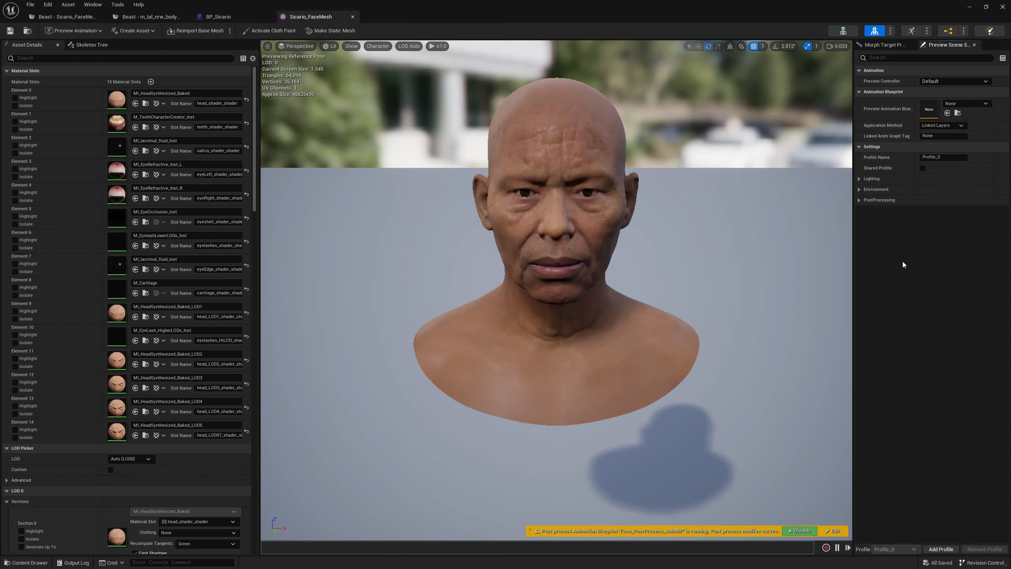
- Preview the face mesh with the specific animation mh_arkit_mapping_anim and scrub through its timeline
{"action": "left_click", "coordinate": [948, 82]}
{"action": "left_click", "coordinate": [960, 86]}
{"action": "left_click", "coordinate": [966, 92]}
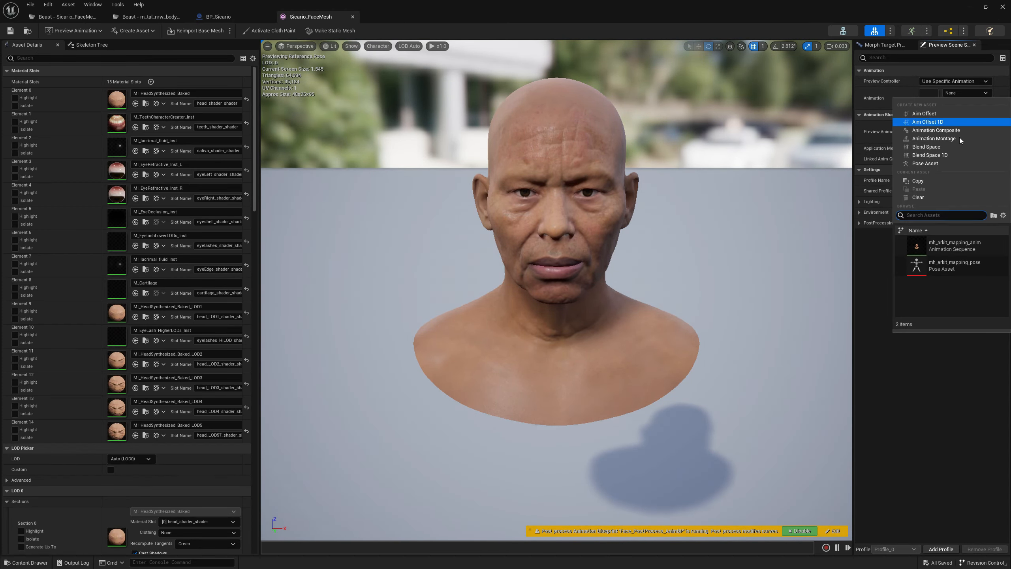
{"action": "left_click", "coordinate": [959, 245]}
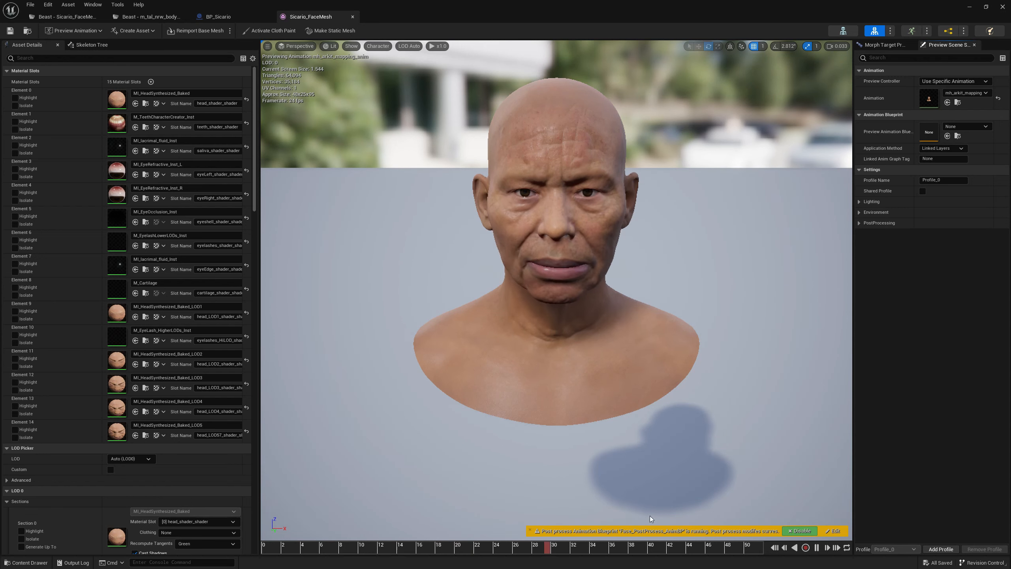
{"action": "left_click", "coordinate": [421, 548]}
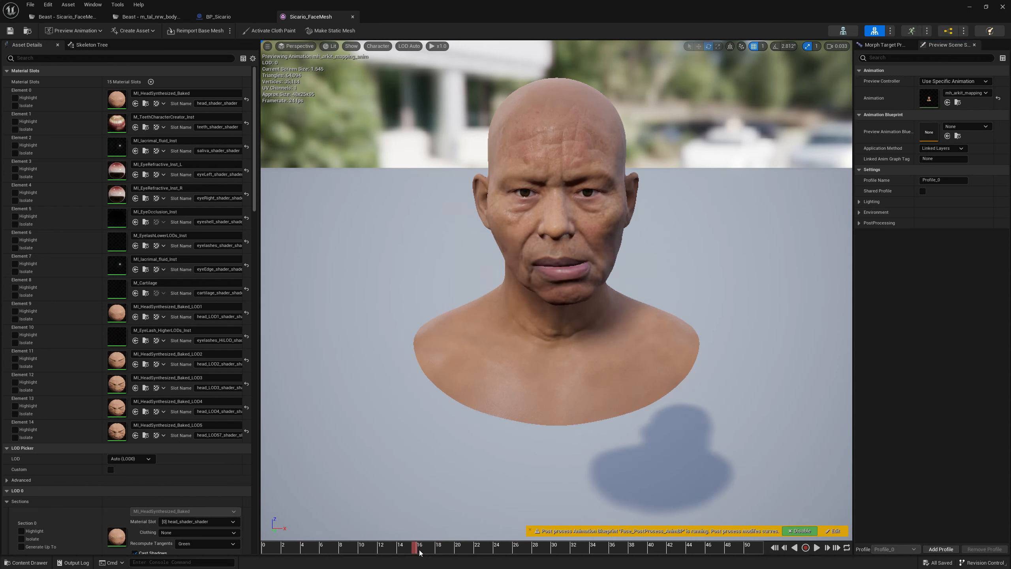
{"action": "left_click_drag", "start_coordinate": [420, 550], "coordinate": [513, 557]}
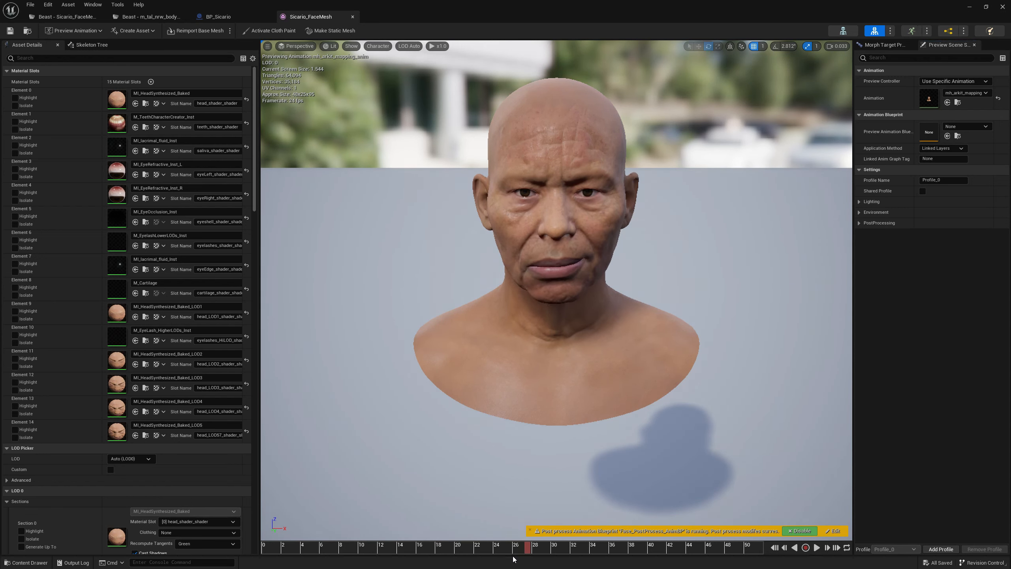
- Set the face mesh's Beast morph target weight to 1.0 and scrub the facial animation with it applied
{"action": "left_click", "coordinate": [888, 46]}
{"action": "left_click_drag", "start_coordinate": [1006, 93], "coordinate": [1006, 554]}
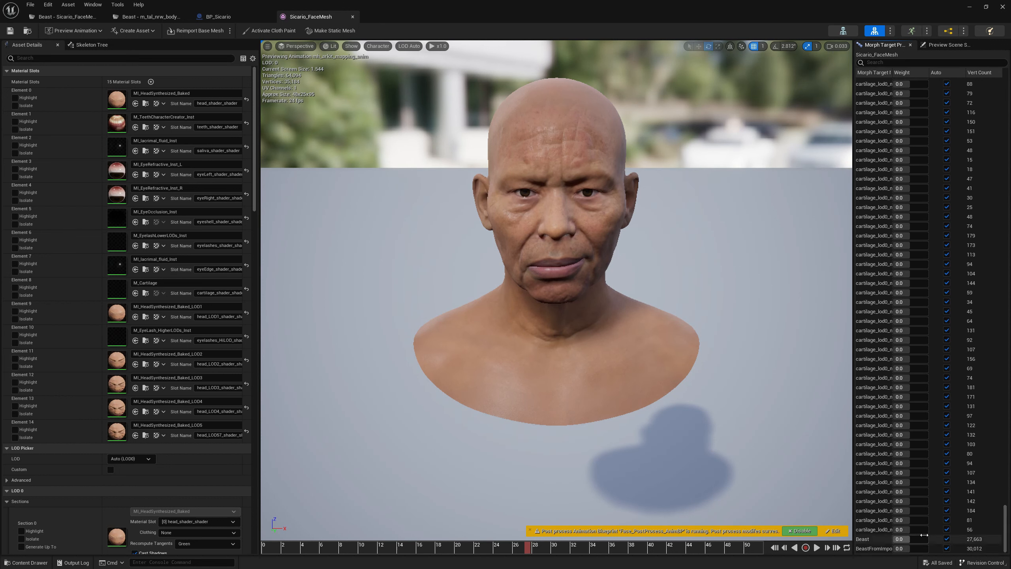
{"action": "left_click_drag", "start_coordinate": [902, 540], "coordinate": [929, 539]}
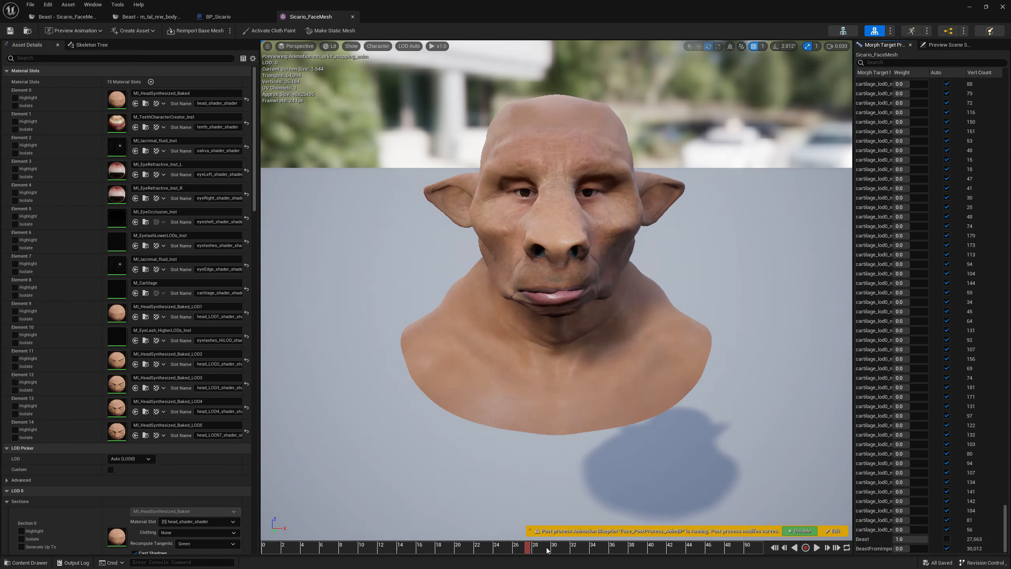
{"action": "left_click_drag", "start_coordinate": [527, 550], "coordinate": [645, 562]}
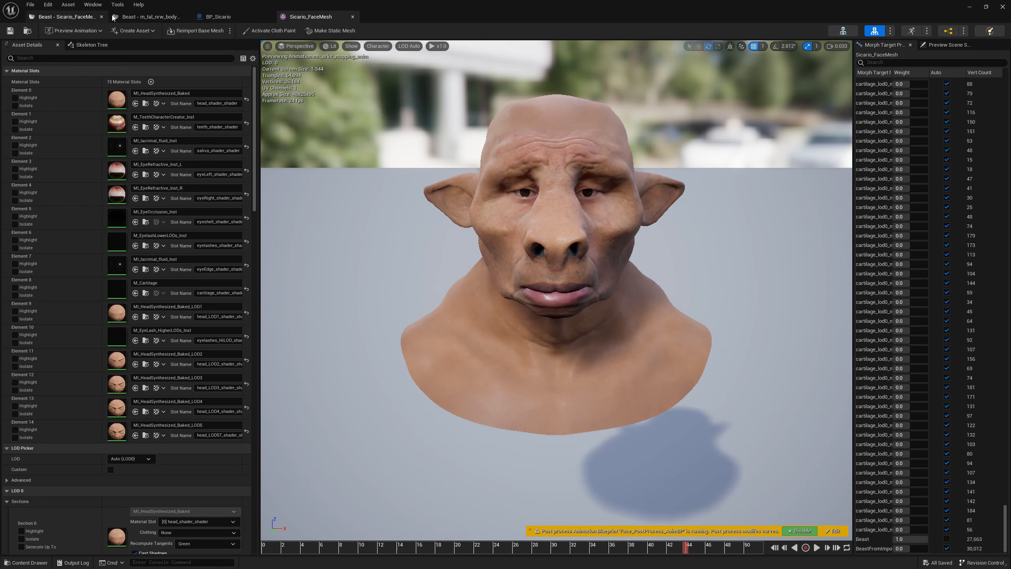
- Open the m_tal_nrw_body mesh asset, preview it with the specific animation MM_Run_Fwd, and hold the animation mid-run
{"action": "left_click", "coordinate": [142, 18]}
{"action": "double_click", "coordinate": [10, 35]}
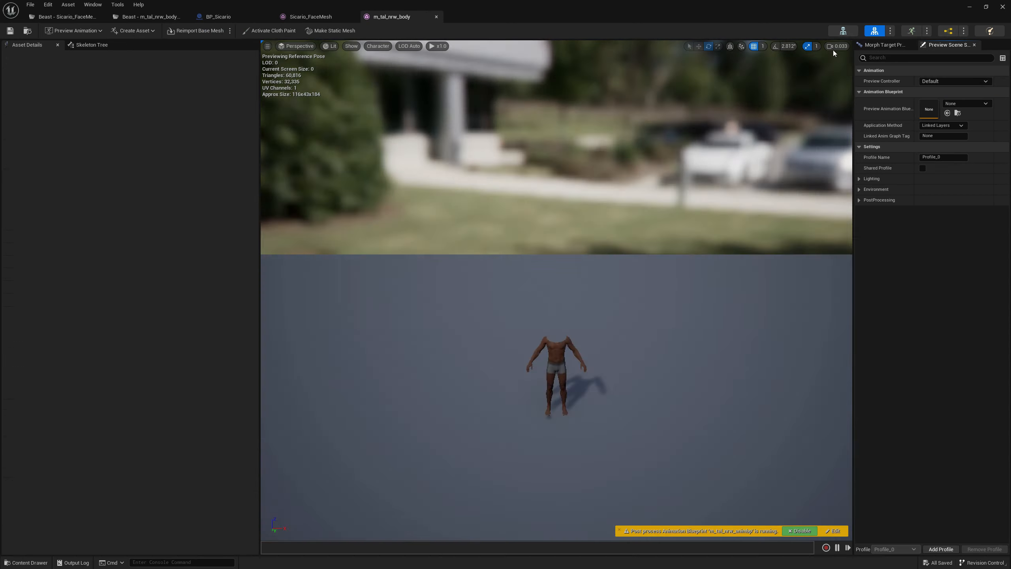
{"action": "left_click", "coordinate": [957, 81]}
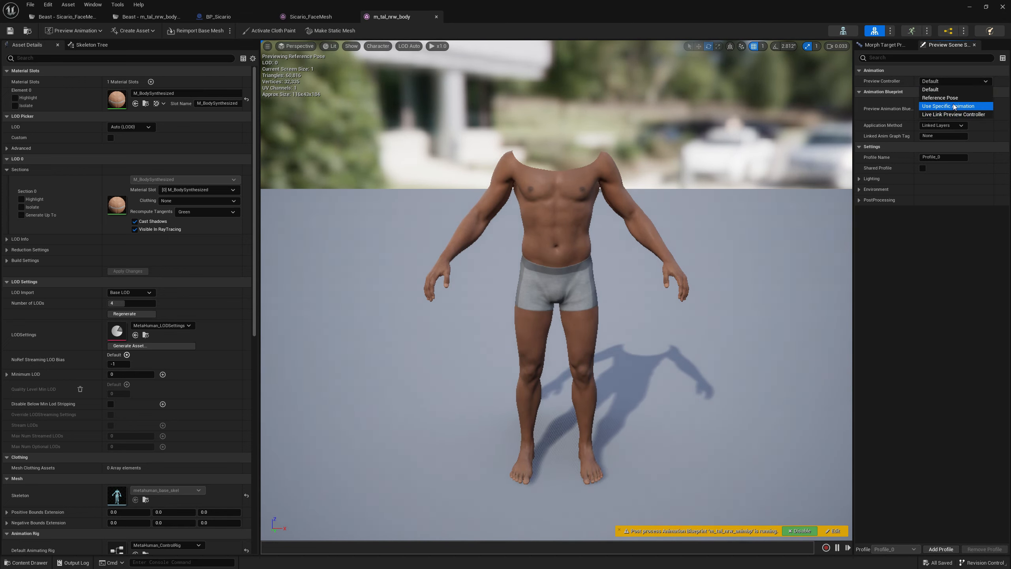
{"action": "left_click", "coordinate": [955, 113]}
{"action": "left_click", "coordinate": [961, 93]}
{"action": "type", "text": "run"}
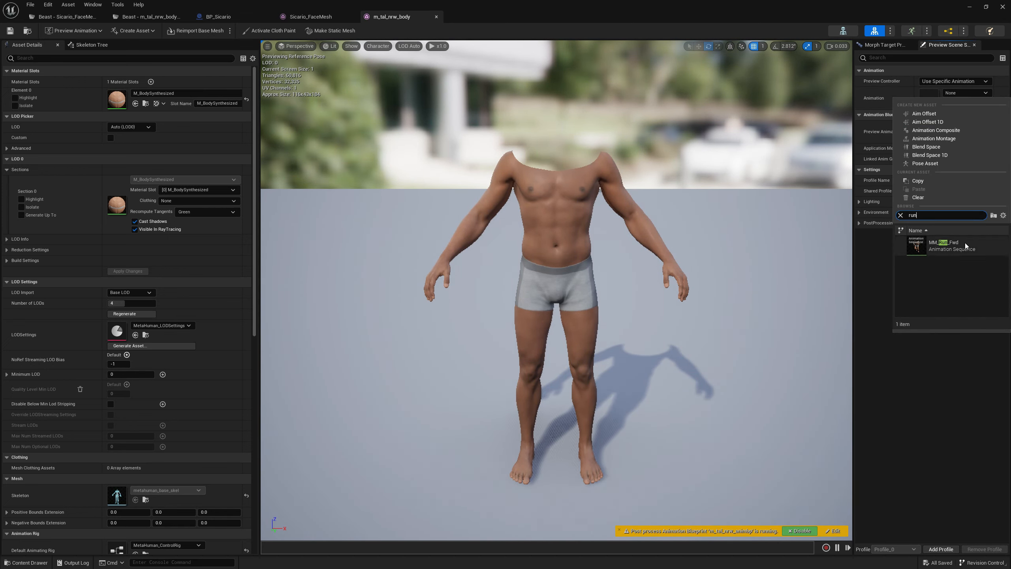
{"action": "left_click", "coordinate": [965, 243]}
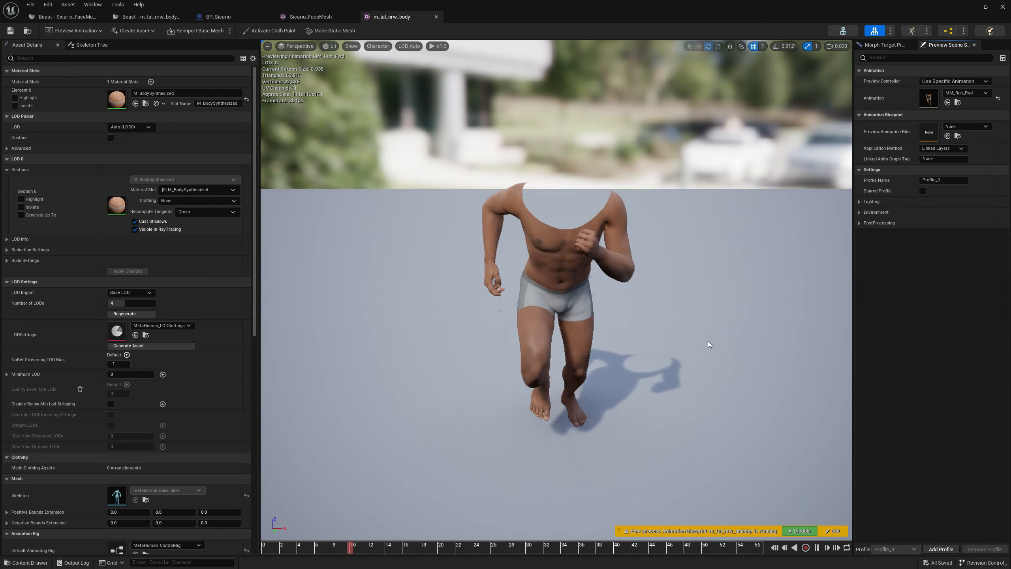
{"action": "left_click", "coordinate": [505, 548]}
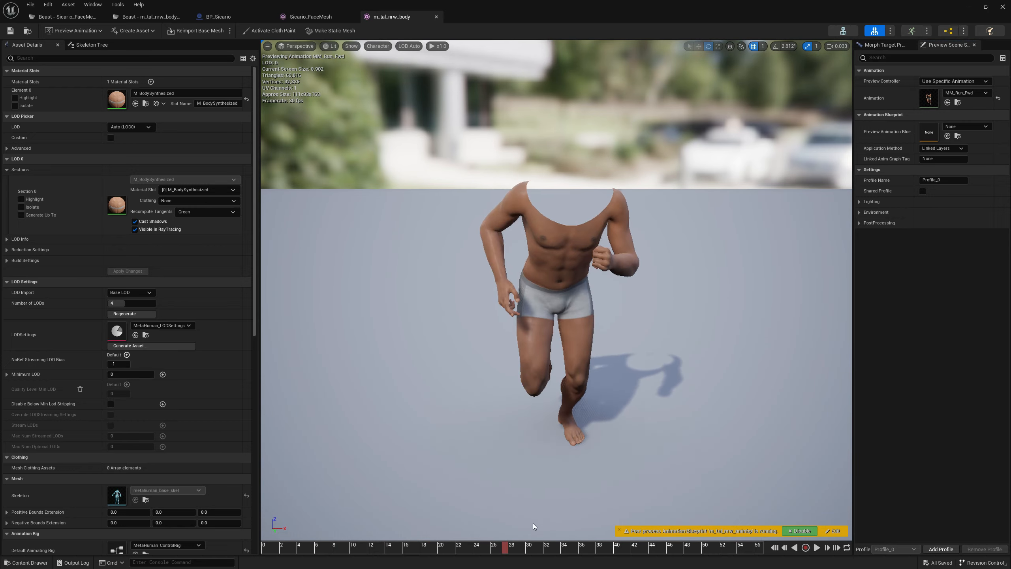
- Set the body mesh's Beast morph target weight to 1.0
{"action": "right_click_drag", "start_coordinate": [535, 506], "coordinate": [675, 435]}
{"action": "key", "text": "w"}
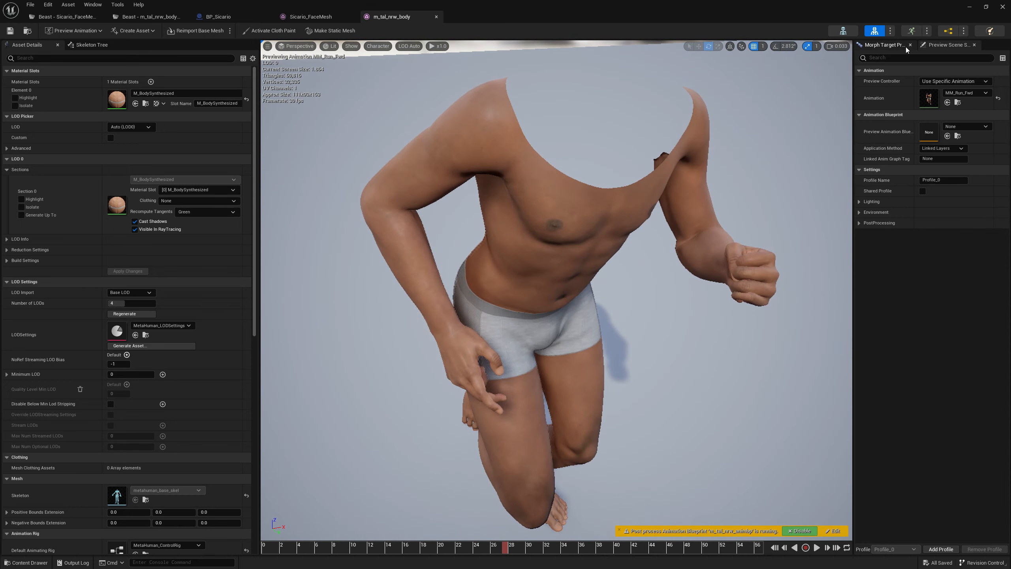
{"action": "left_click", "coordinate": [892, 47]}
{"action": "left_click_drag", "start_coordinate": [912, 82], "coordinate": [947, 82]}
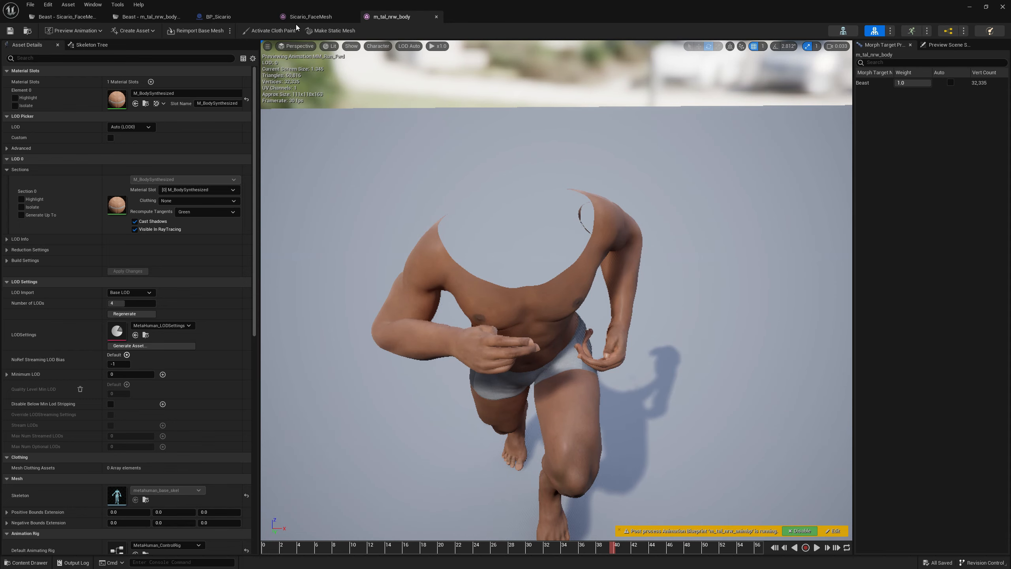
- Close the body mesh, face mesh and BP_Sicario editors, and inspect the Beast head in the Sicario_FaceMesh morph editor
{"action": "left_click", "coordinate": [437, 16]}
{"action": "left_click", "coordinate": [355, 16]}
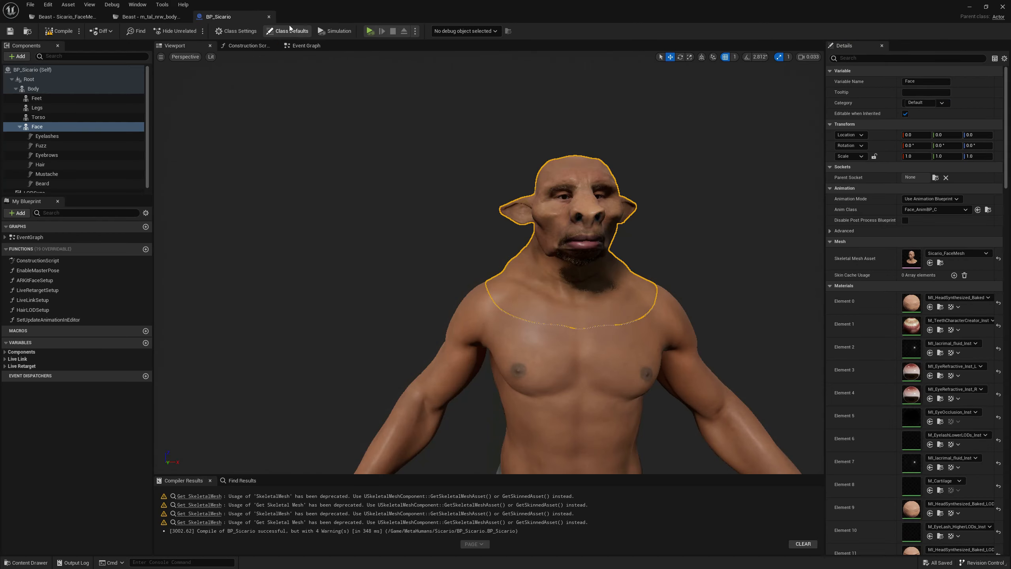
{"action": "left_click", "coordinate": [269, 16]}
{"action": "left_click", "coordinate": [86, 21]}
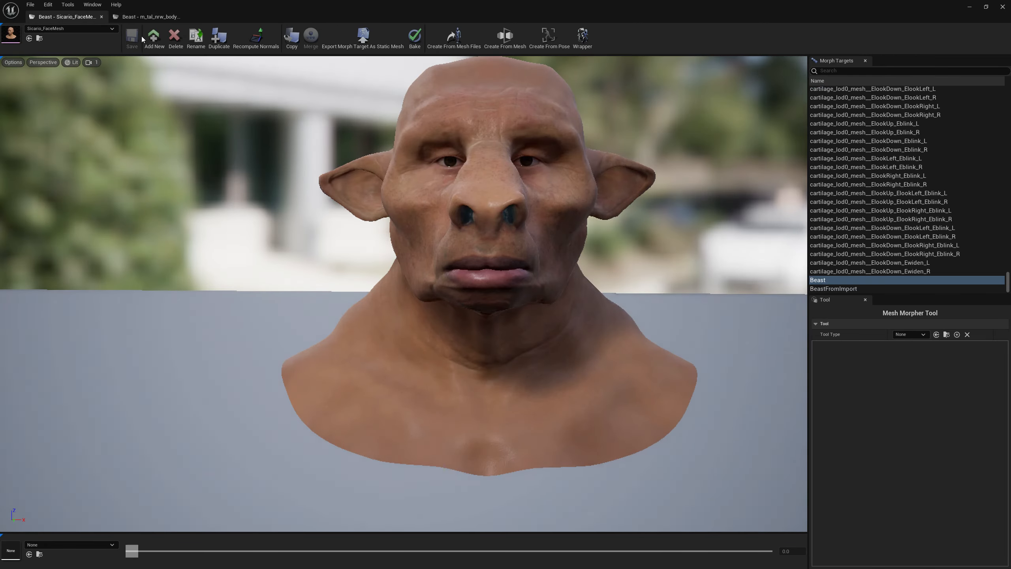
{"action": "left_click_drag", "start_coordinate": [648, 206], "coordinate": [492, 155]}
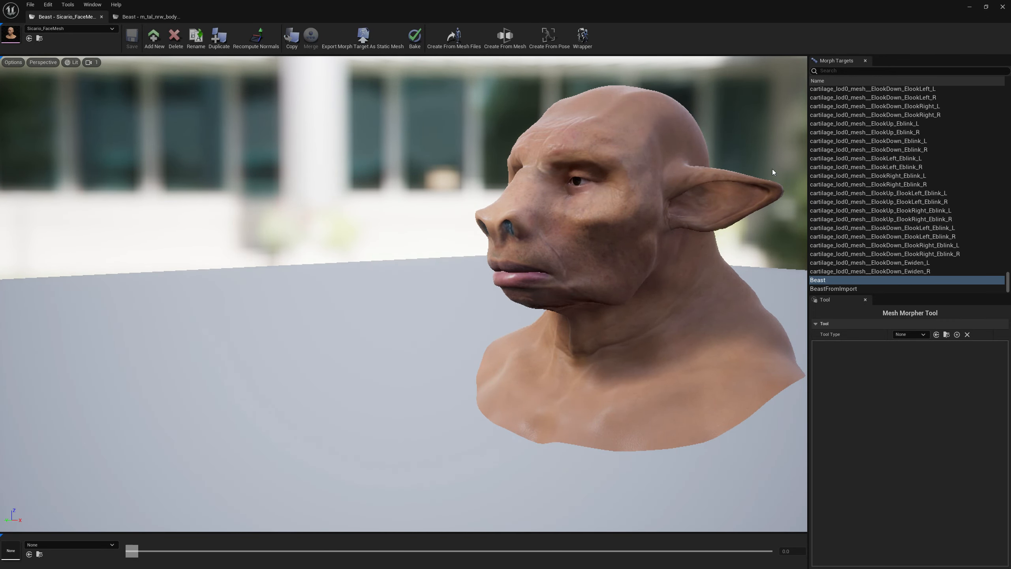
{"action": "left_click_drag", "start_coordinate": [575, 175], "coordinate": [653, 172]}
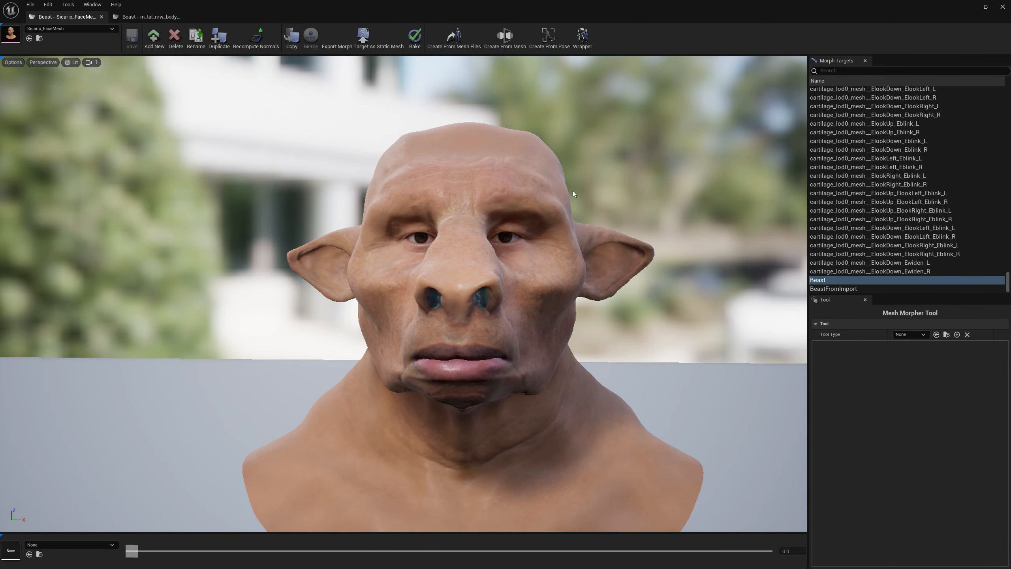
{"action": "left_click_drag", "start_coordinate": [573, 191], "coordinate": [581, 195]}
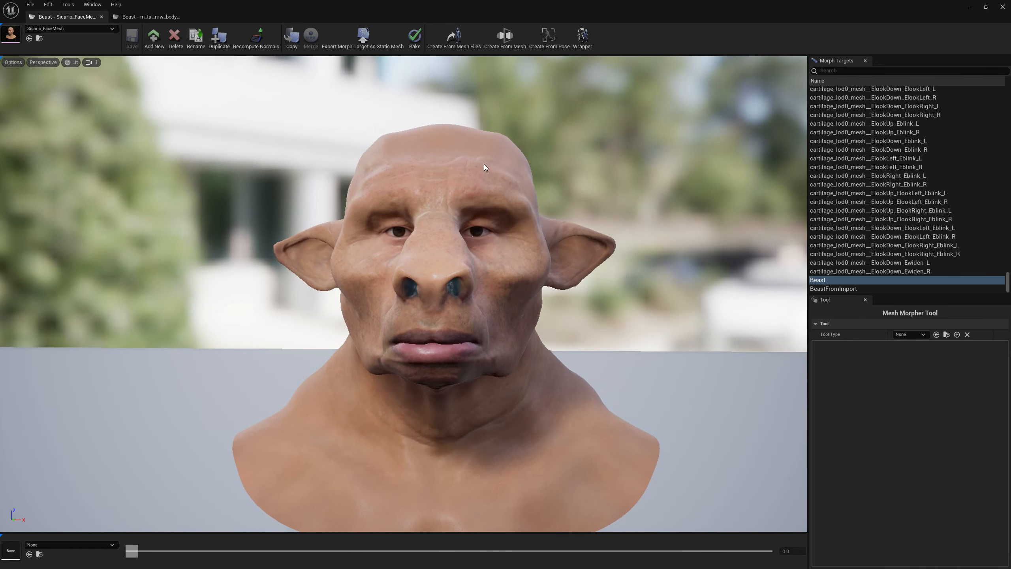
- Show the BeastFromImport morph target and examine its eye sockets up close from several angles
{"action": "left_click", "coordinate": [852, 289]}
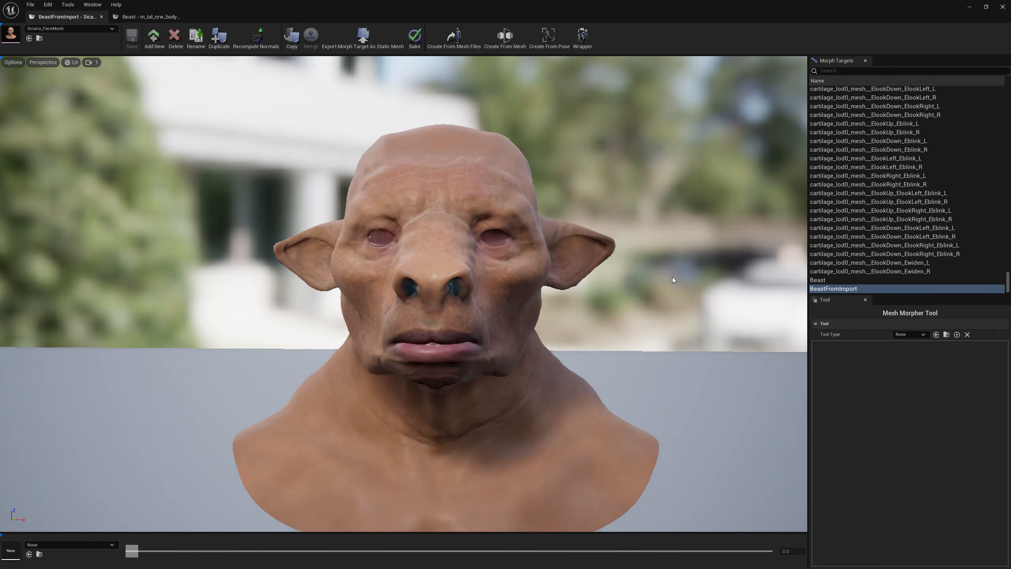
{"action": "left_click_drag", "start_coordinate": [641, 316], "coordinate": [450, 351]}
{"action": "mouse_move", "coordinate": [594, 323]}
{"action": "right_mouse_down"}
{"action": "mouse_move", "coordinate": [497, 325]}
{"action": "mouse_move", "coordinate": [565, 322]}
{"action": "mouse_move", "coordinate": [569, 339]}
{"action": "mouse_move", "coordinate": [594, 321]}
{"action": "right_mouse_up"}
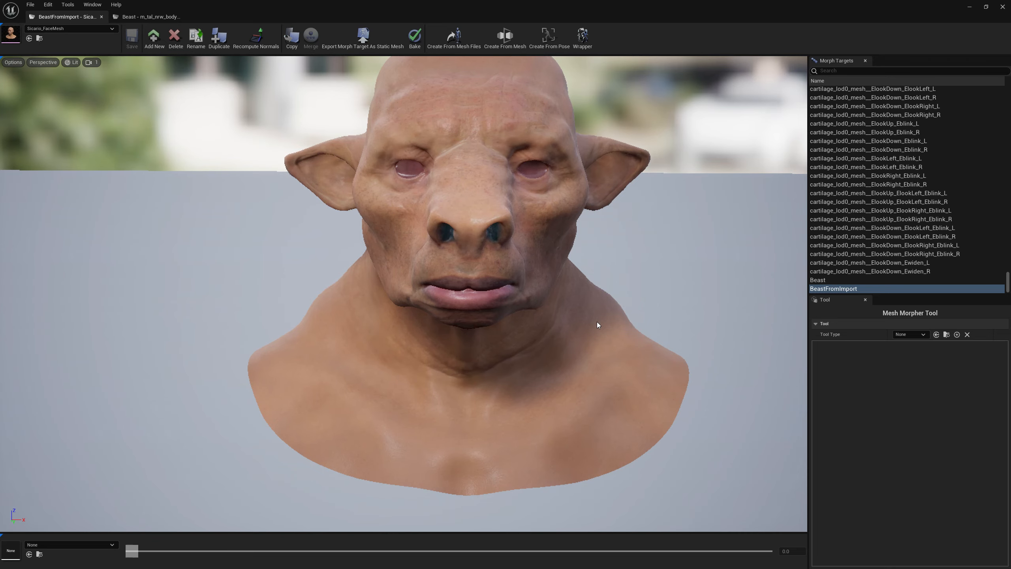
{"action": "right_click_drag", "start_coordinate": [598, 322], "coordinate": [549, 275]}
{"action": "key", "text": "w"}
{"action": "key", "text": "d"}
{"action": "key", "text": "w"}
{"action": "scroll", "coordinate": [496, 237], "scroll_direction": "down", "scroll_amount": 5}
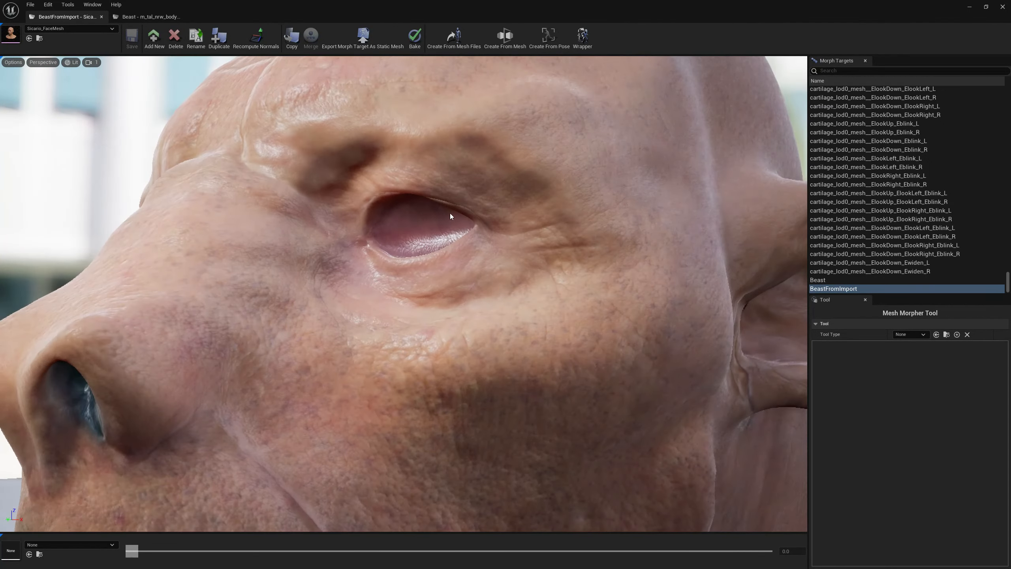
{"action": "key", "text": "a"}
{"action": "right_click_drag", "start_coordinate": [351, 196], "coordinate": [319, 255]}
{"action": "key", "text": "w"}
{"action": "key", "text": "s"}
{"action": "key", "text": "d"}
{"action": "key", "text": "s"}
{"action": "key", "text": "w"}
{"action": "key", "text": "s"}
{"action": "key", "text": "s"}
{"action": "key", "text": "d"}
- Reselect the face mesh's Beast morph target and frame the whole bust
{"action": "left_click", "coordinate": [823, 279]}
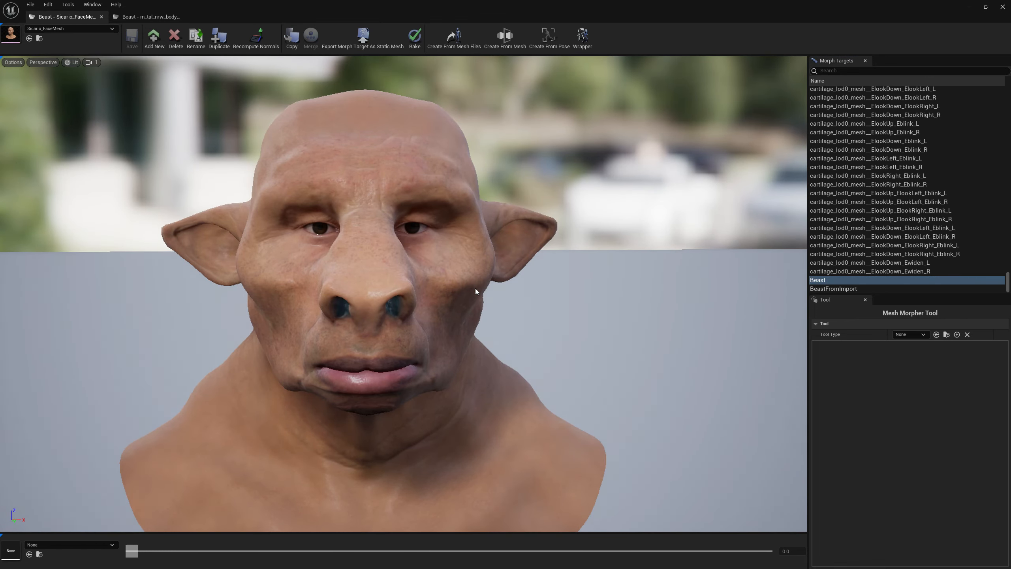
{"action": "key", "text": "s"}
{"action": "right_click_drag", "start_coordinate": [476, 287], "coordinate": [458, 305]}
- Set the preview animation to mh_arkit_mapping_anim and scrub it to about 0.736
{"action": "left_click", "coordinate": [910, 335]}
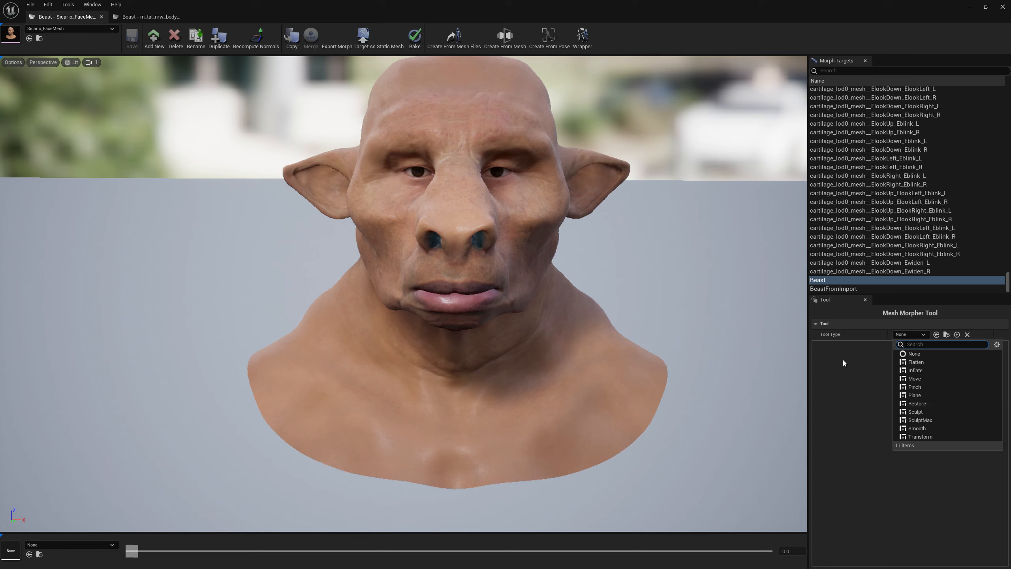
{"action": "left_click", "coordinate": [80, 545]}
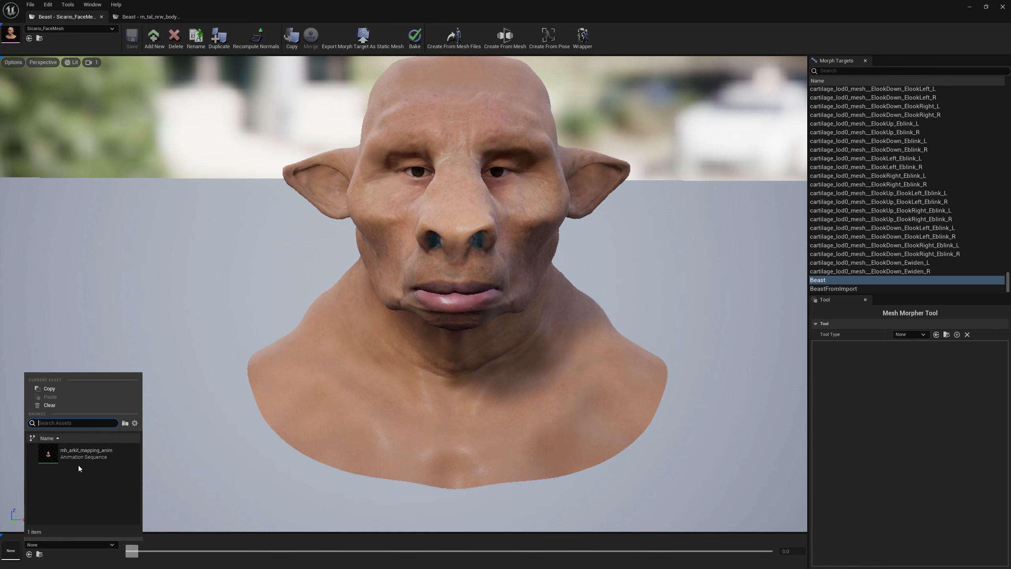
{"action": "left_click", "coordinate": [90, 456]}
{"action": "left_click", "coordinate": [344, 551]}
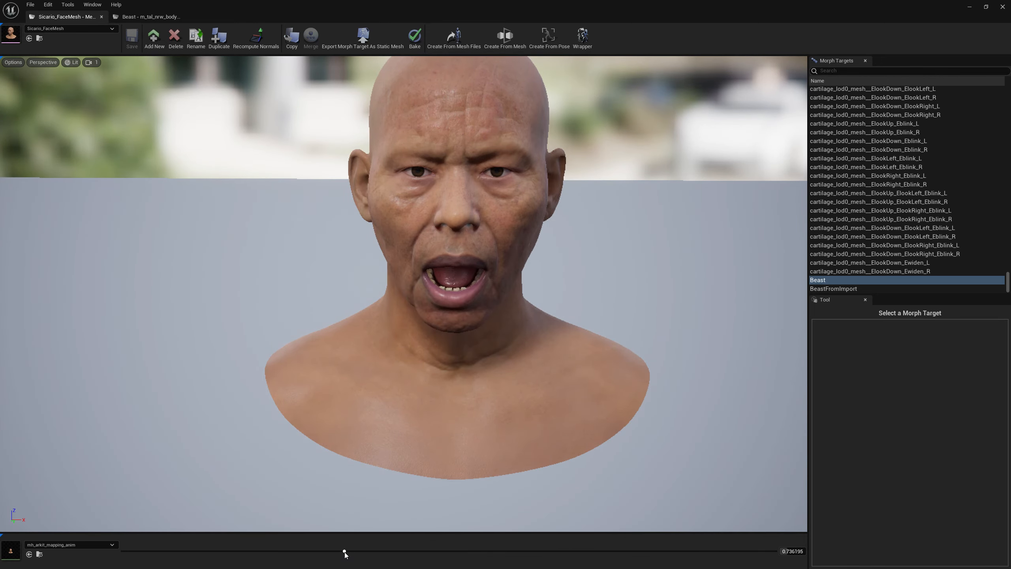
- Show the Beast morph target on the animated face and frame it up close
{"action": "left_click", "coordinate": [855, 280]}
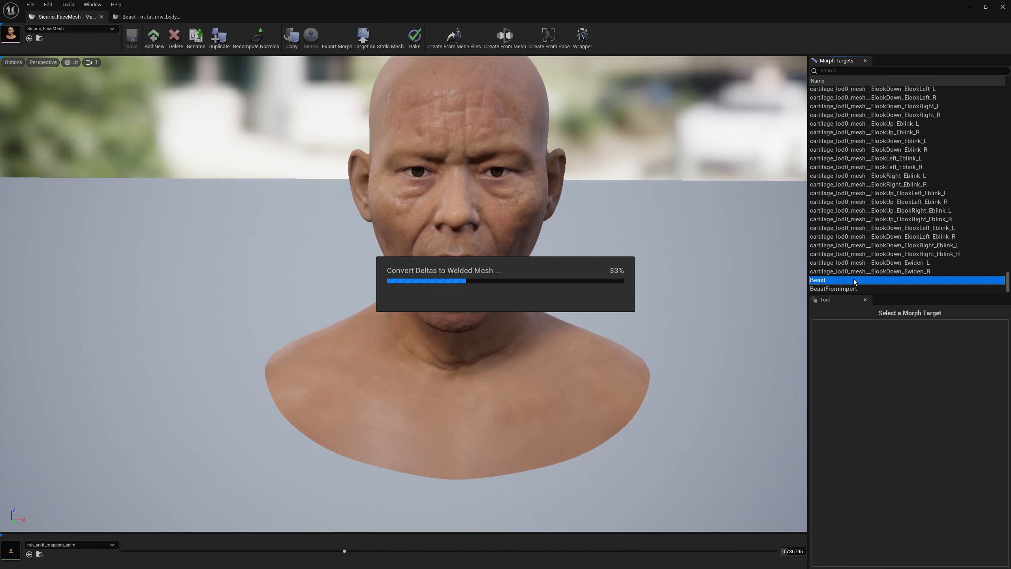
{"action": "key", "text": "w"}
{"action": "right_click_drag", "start_coordinate": [558, 287], "coordinate": [576, 239]}
{"action": "key", "text": "s"}
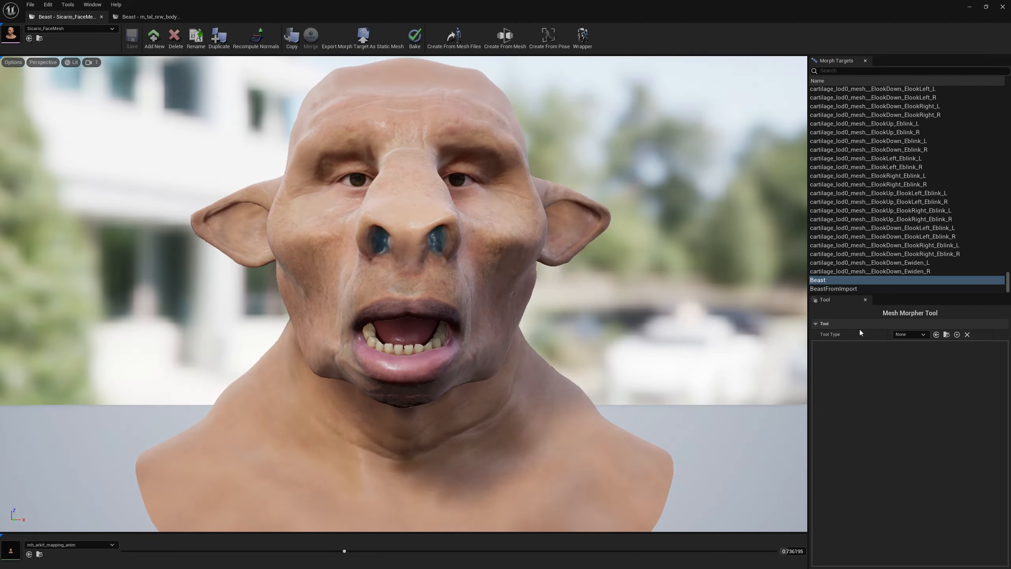
- Show the BeastFromImport morph target in the same animation pose, inspect the face, and close the morph target
{"action": "left_click", "coordinate": [852, 288]}
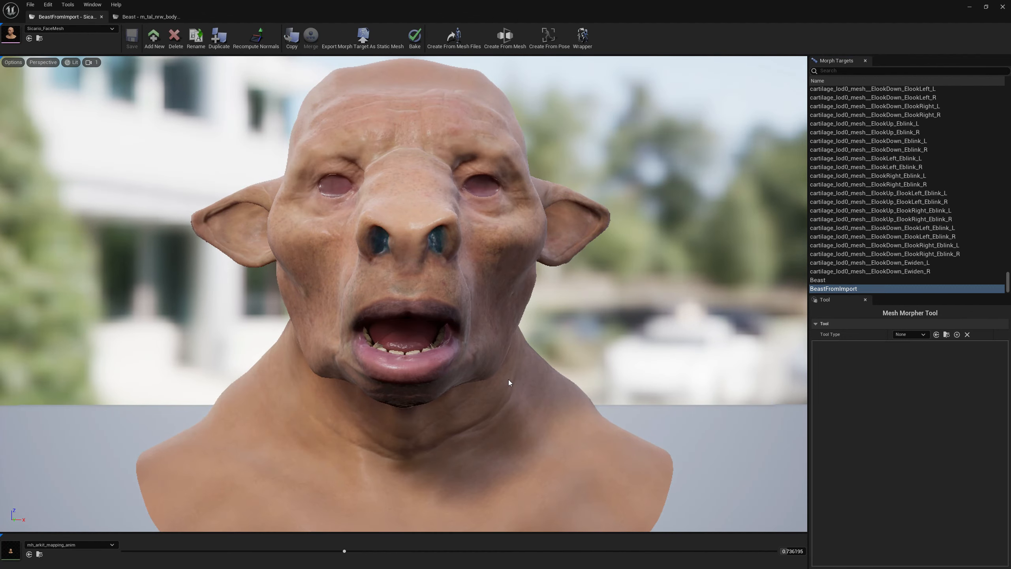
{"action": "key", "text": "w"}
{"action": "right_click_drag", "start_coordinate": [508, 380], "coordinate": [478, 379]}
{"action": "key", "text": "s"}
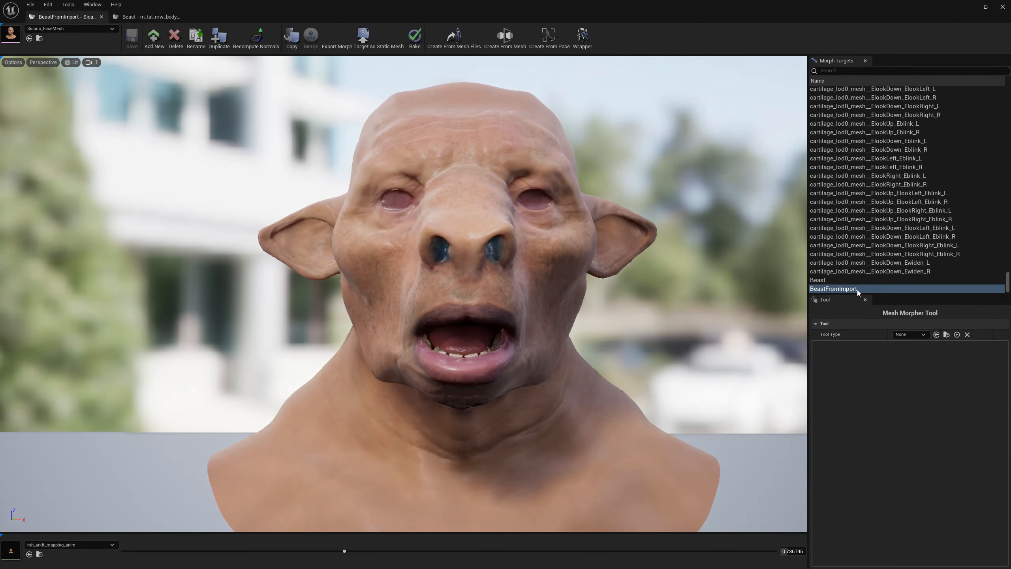
{"action": "right_click", "coordinate": [847, 289]}
{"action": "left_click", "coordinate": [878, 304]}
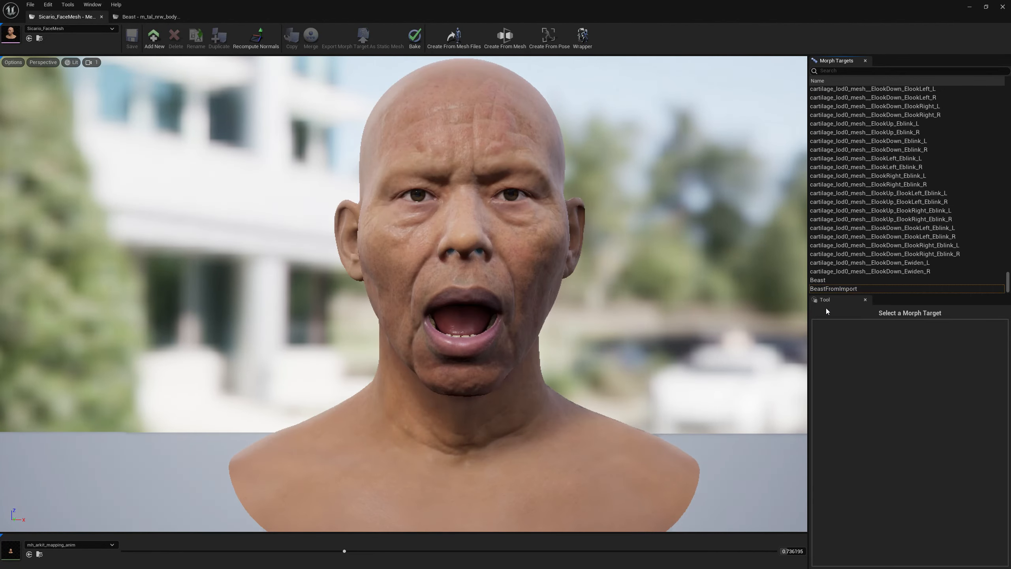
- Reopen the Beast morph target and examine the animated face's eyes, nose and mouth from several angles
{"action": "double_click", "coordinate": [841, 279]}
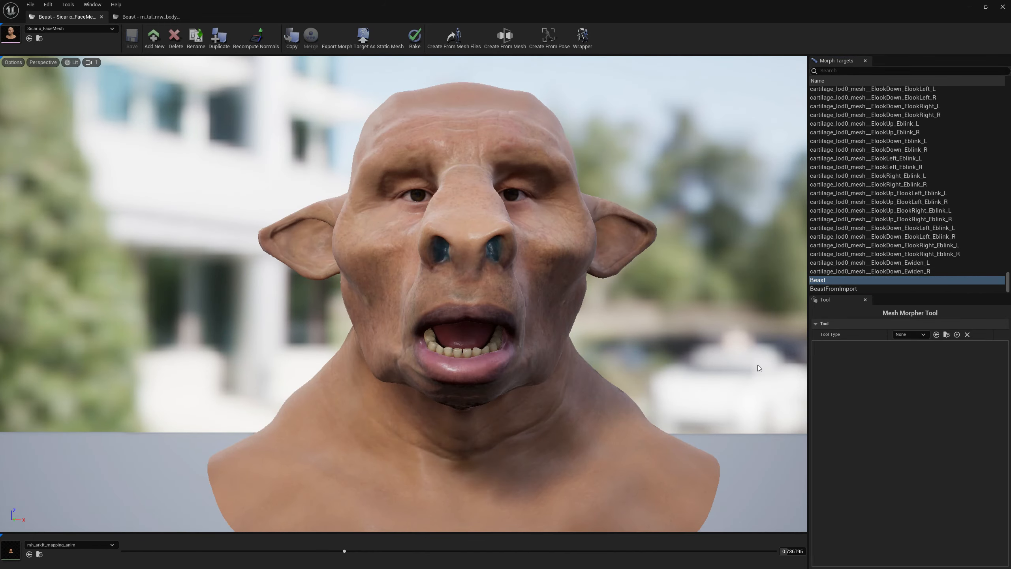
{"action": "mouse_move", "coordinate": [515, 383]}
{"action": "left_mouse_down"}
{"action": "mouse_move", "coordinate": [446, 382]}
{"action": "mouse_move", "coordinate": [515, 383]}
{"action": "left_mouse_up"}
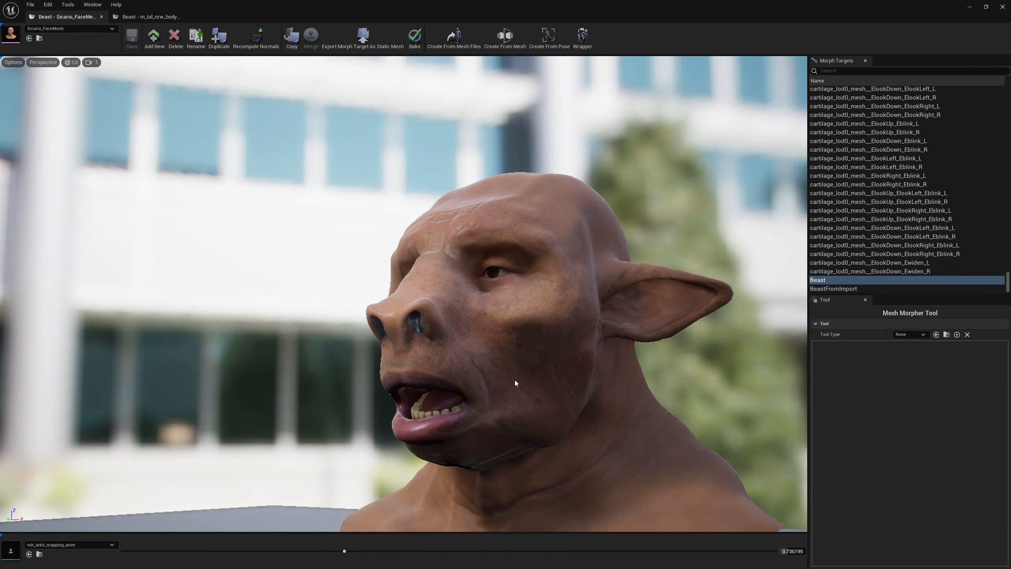
{"action": "scroll", "coordinate": [618, 359], "scroll_direction": "up", "scroll_amount": 8}
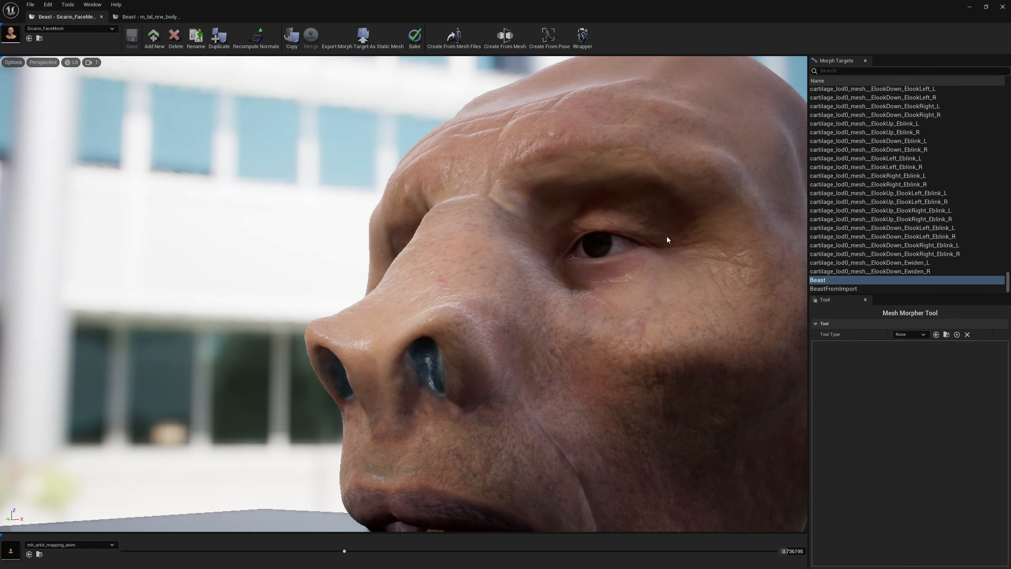
{"action": "left_click_drag", "start_coordinate": [758, 262], "coordinate": [617, 281]}
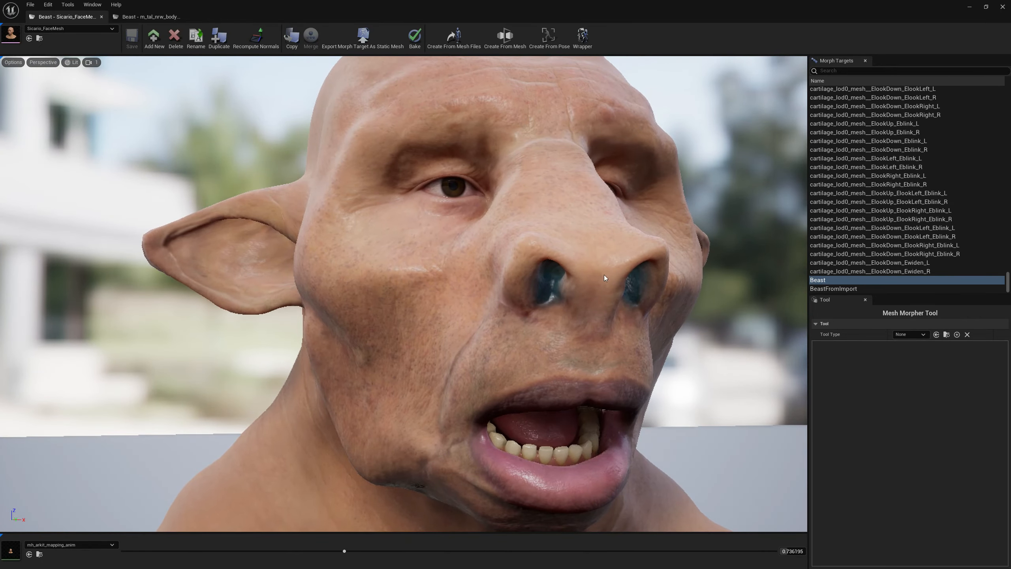
{"action": "left_click_drag", "start_coordinate": [566, 201], "coordinate": [577, 227]}
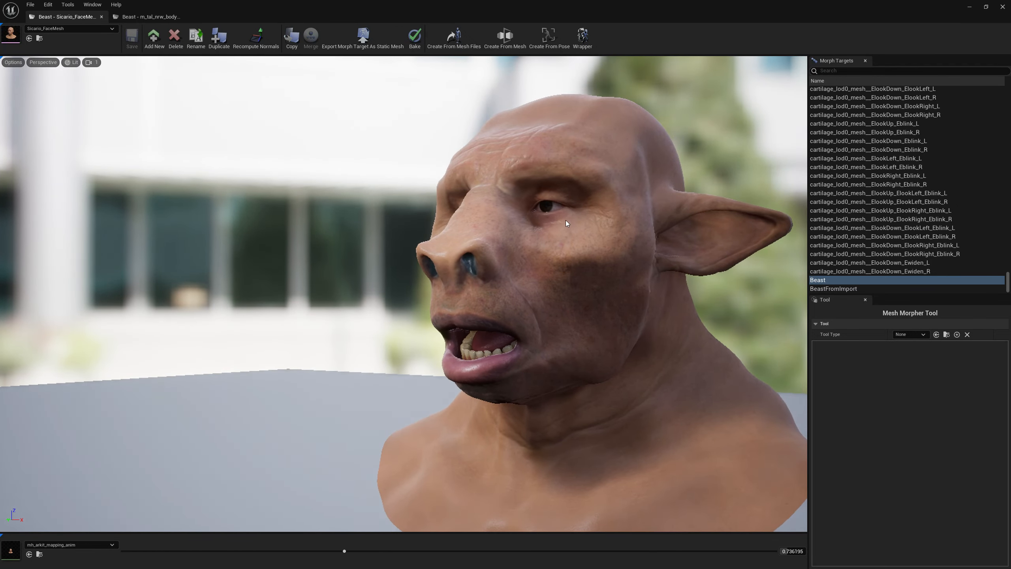
{"action": "key", "text": "a"}
{"action": "right_click_drag", "start_coordinate": [565, 220], "coordinate": [584, 240]}
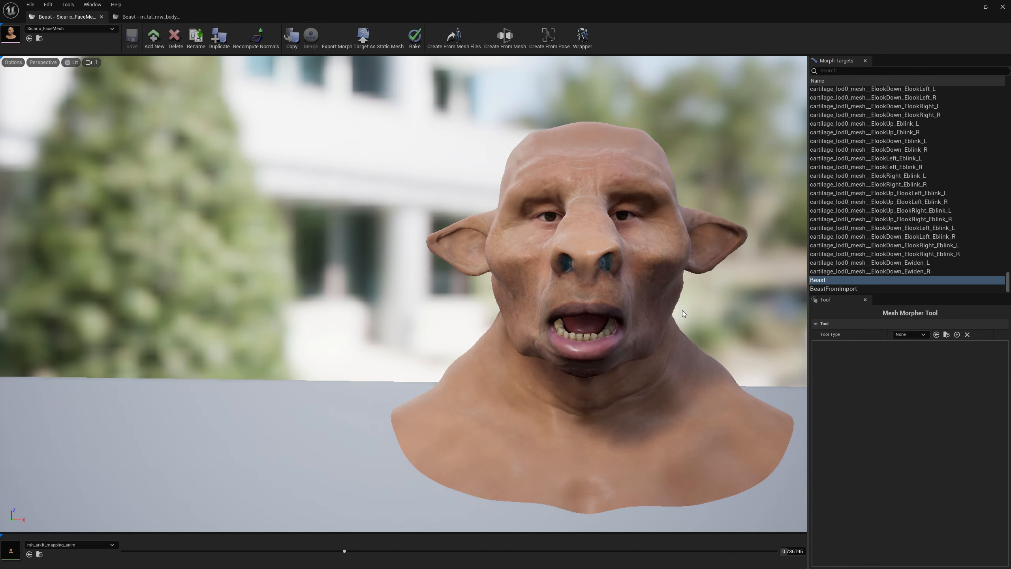
- Clear the preview animation from the face mesh
{"action": "left_click", "coordinate": [60, 544]}
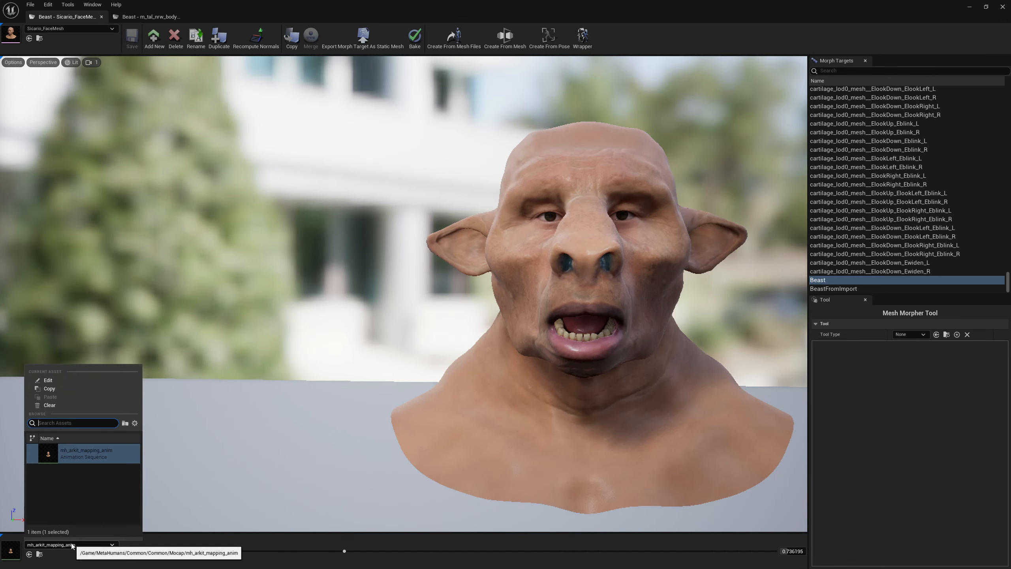
{"action": "left_click", "coordinate": [76, 405]}
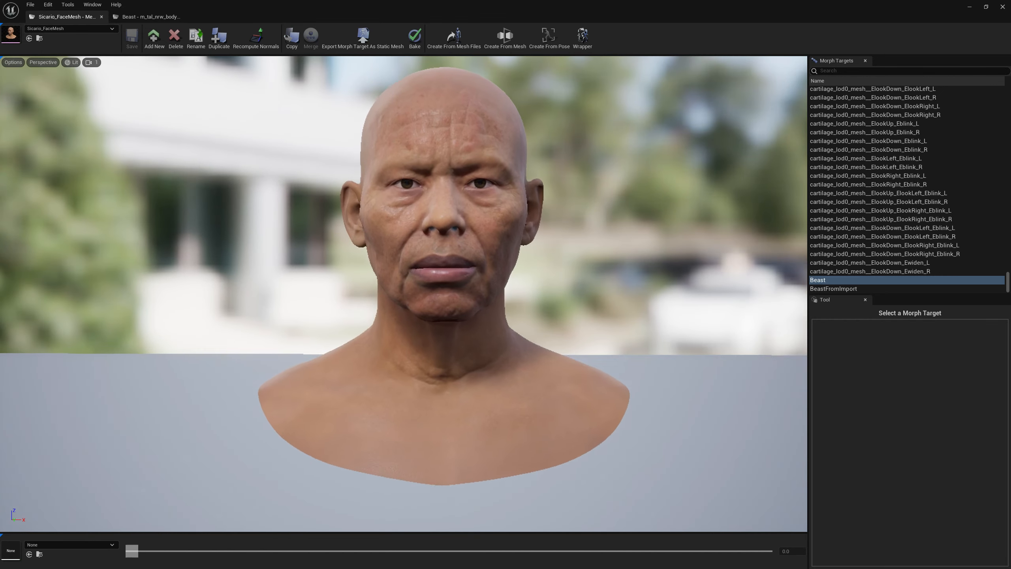
{"action": "right_click_drag", "start_coordinate": [613, 320], "coordinate": [673, 320], "text": "alt"}
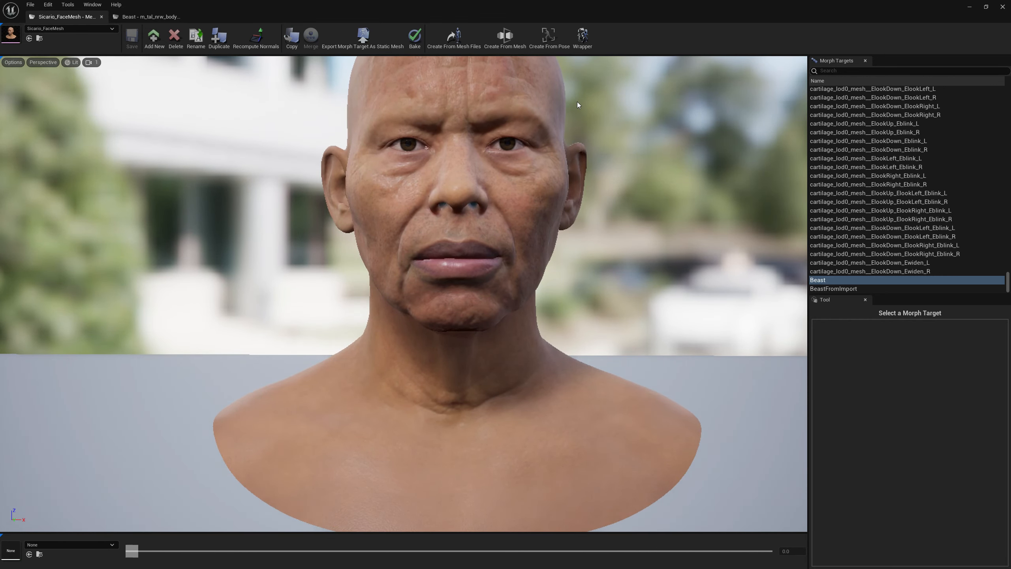
- Using Create From Pose, convert the Beast morph target to a bone snapshot saved as BoneSnapshot_FaceSkeletonBeast in the BoneSnapshots folder
{"action": "left_click", "coordinate": [556, 49]}
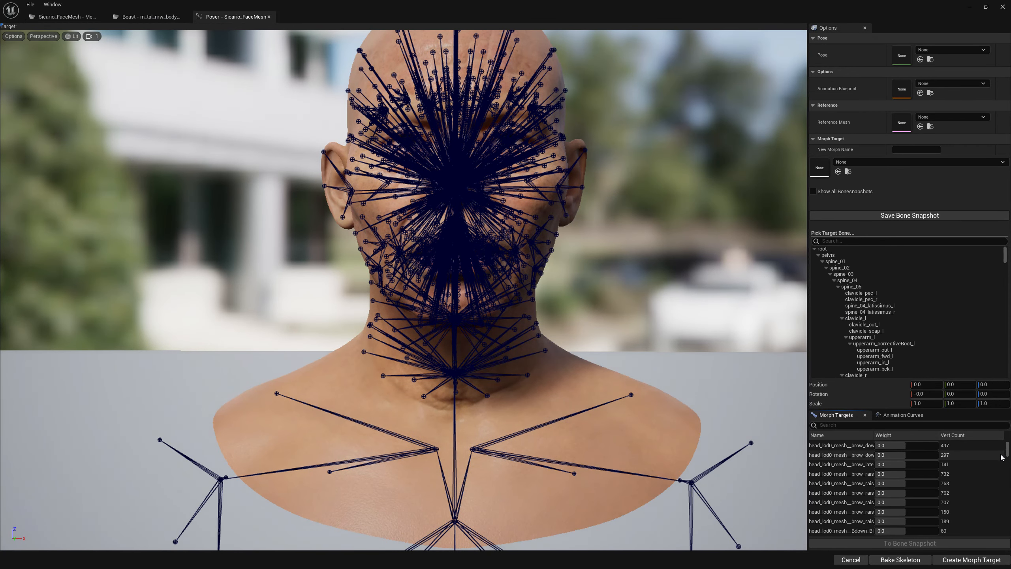
{"action": "left_click_drag", "start_coordinate": [1007, 450], "coordinate": [1009, 556]}
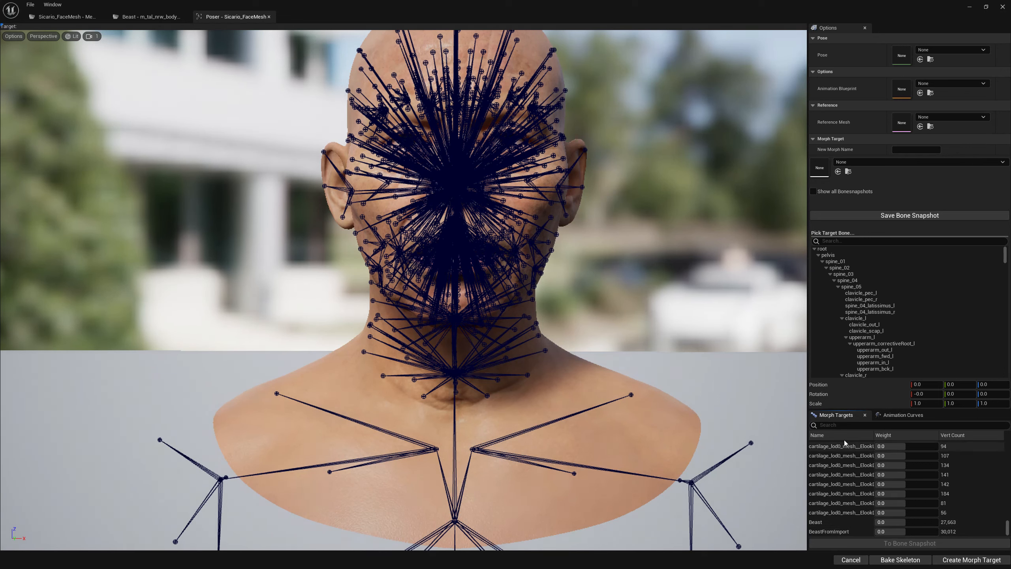
{"action": "left_click", "coordinate": [818, 522]}
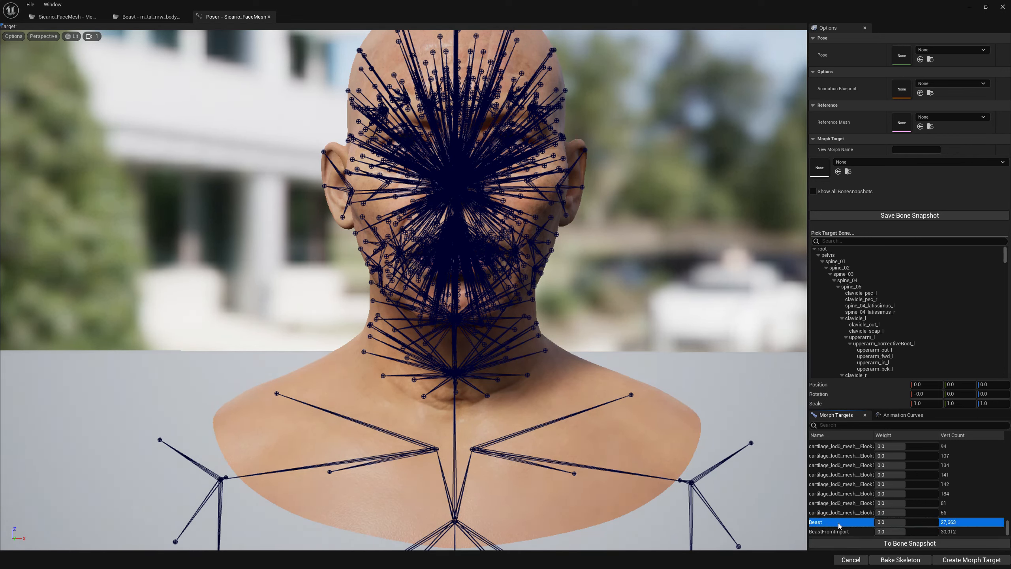
{"action": "left_click", "coordinate": [853, 540]}
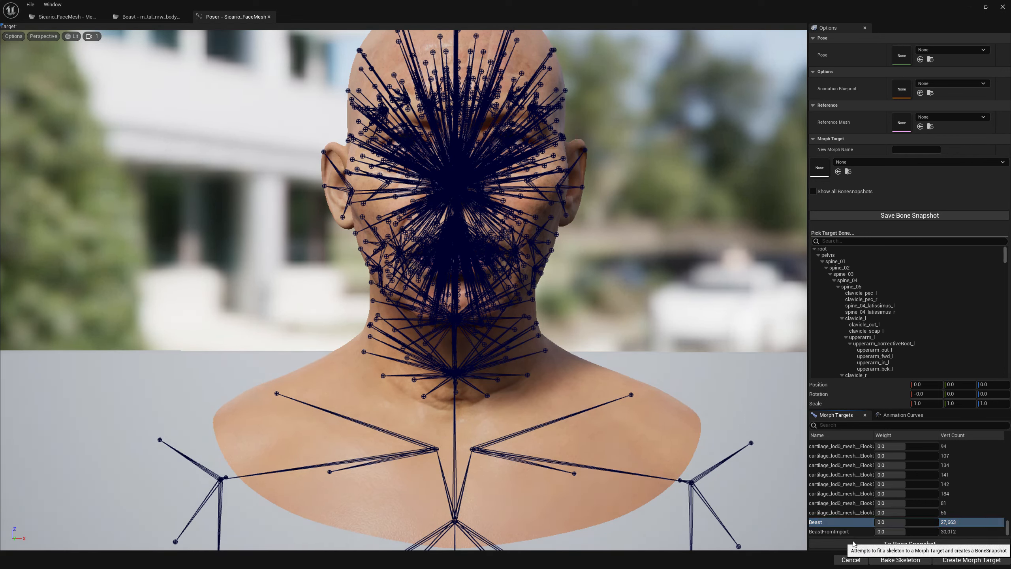
{"action": "left_click", "coordinate": [499, 352]}
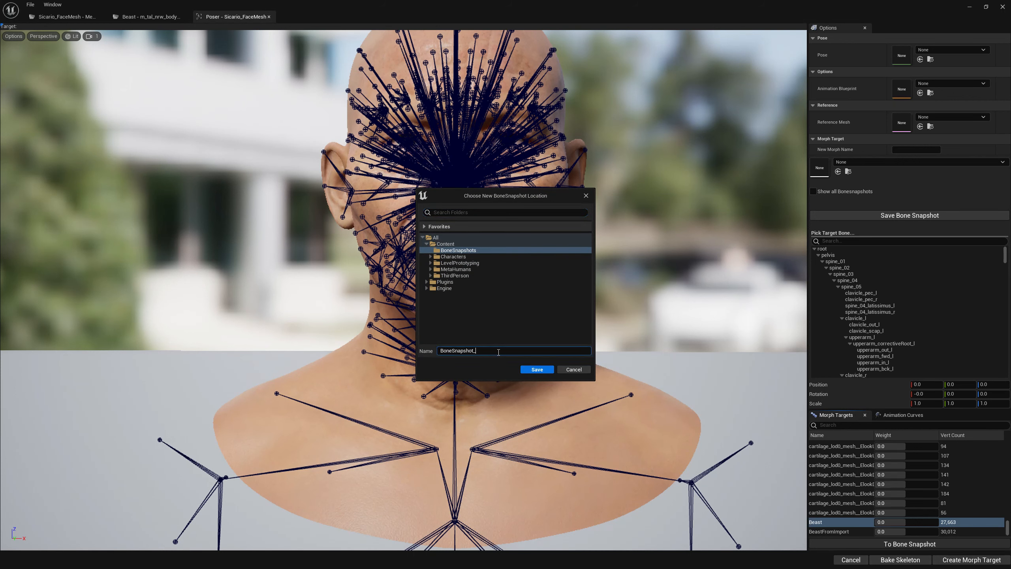
{"action": "type", "text": "FaceSkeletonBeast"}
{"action": "left_click_drag", "start_coordinate": [524, 351], "coordinate": [502, 351]}
{"action": "left_click", "coordinate": [537, 369]}
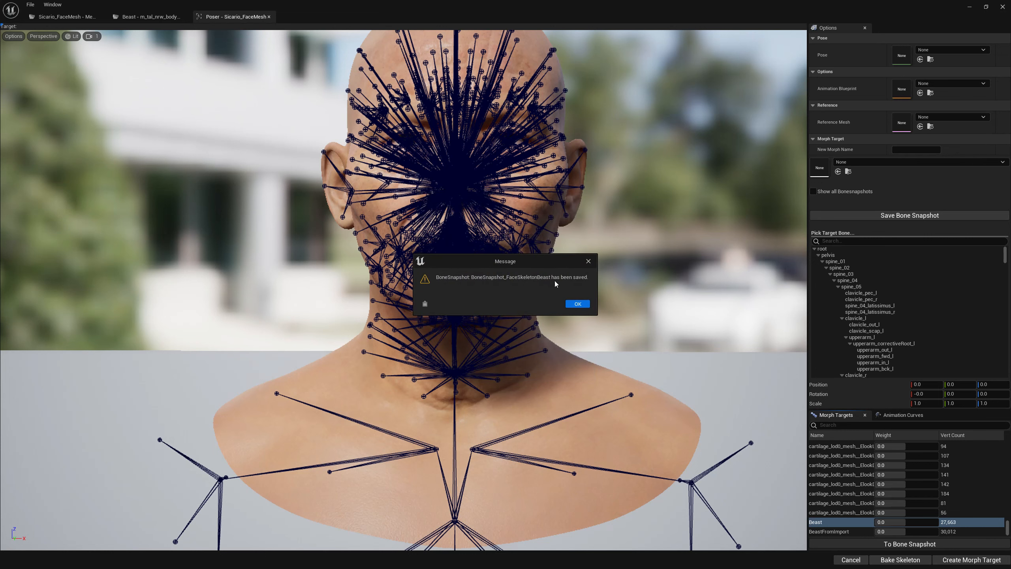
{"action": "left_click", "coordinate": [577, 304]}
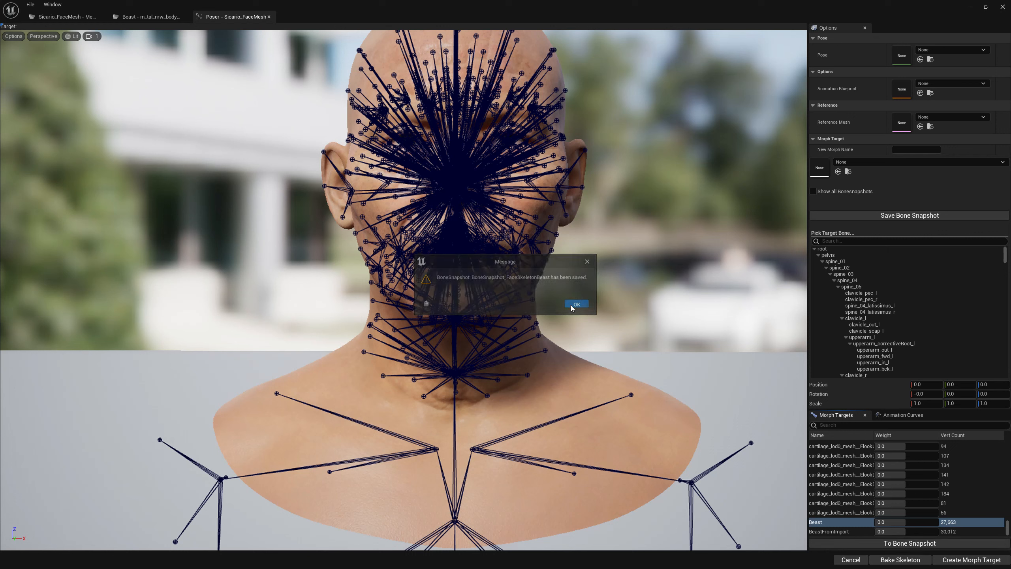
- Open the choice of bone snapshots for the new morph target
{"action": "left_click", "coordinate": [883, 162]}
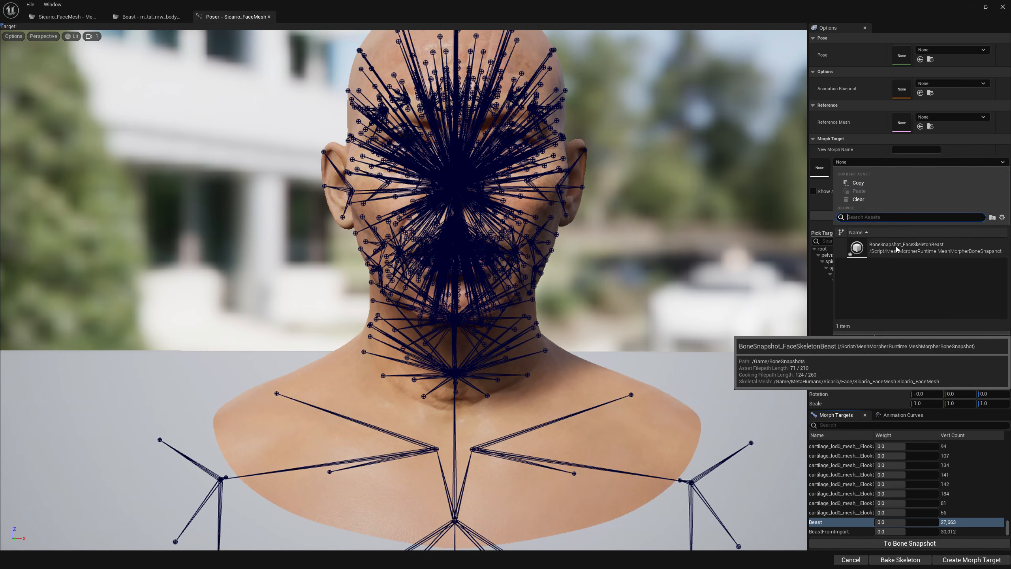
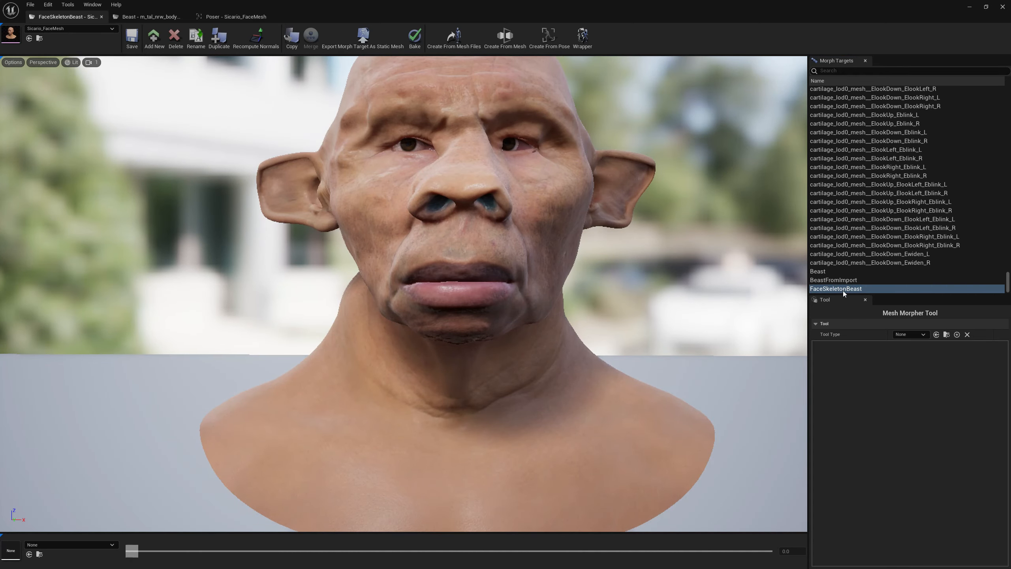
- Export the FaceSkeletonBeast morph target as an OBJ file named FaceSkeletonbeast in the BeastTut folder
{"action": "right_click", "coordinate": [844, 291]}
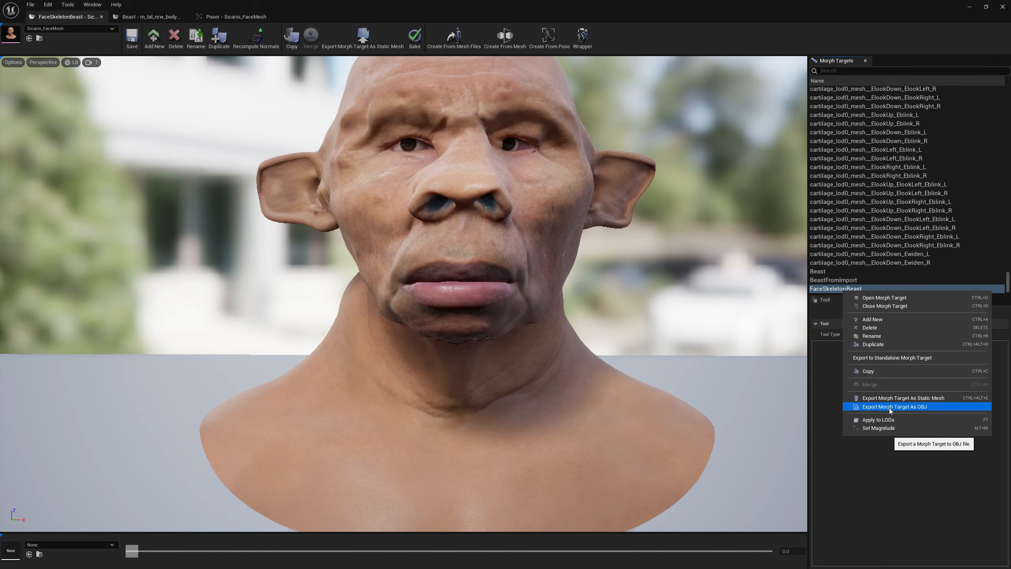
{"action": "left_click", "coordinate": [915, 406]}
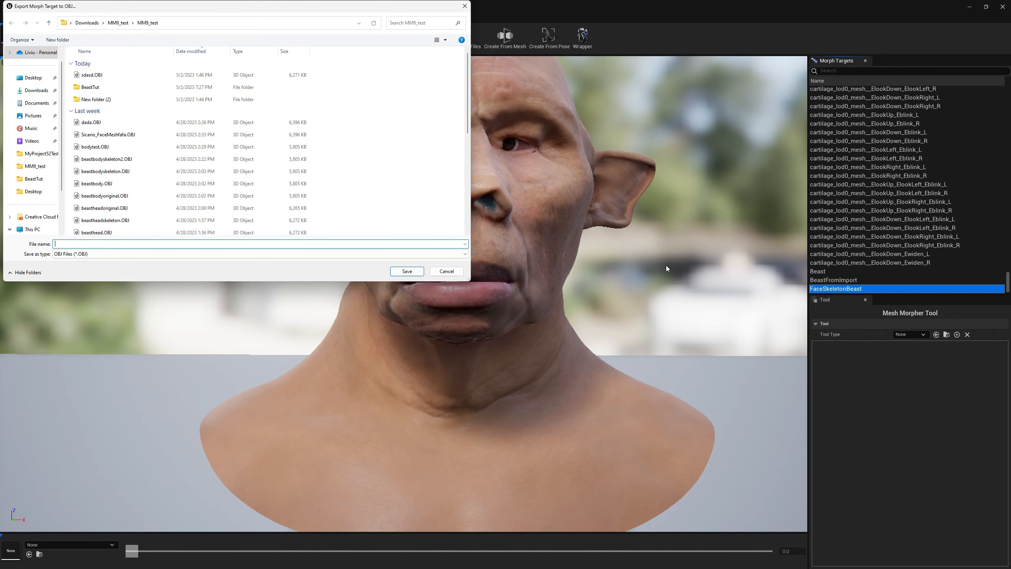
{"action": "double_click", "coordinate": [109, 86]}
{"action": "left_click", "coordinate": [76, 244]}
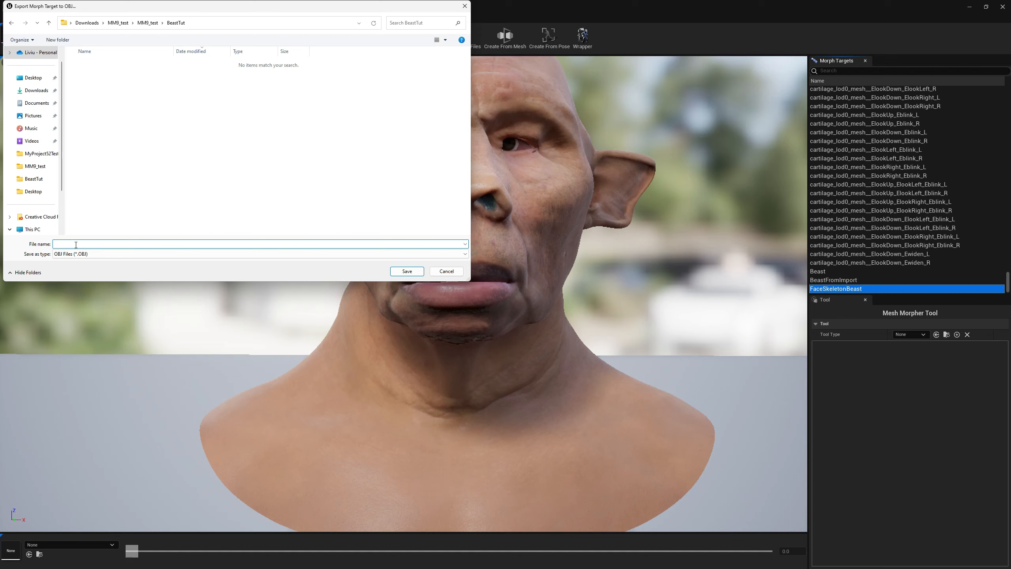
{"action": "type", "text": "FaceSkeletonbeast"}
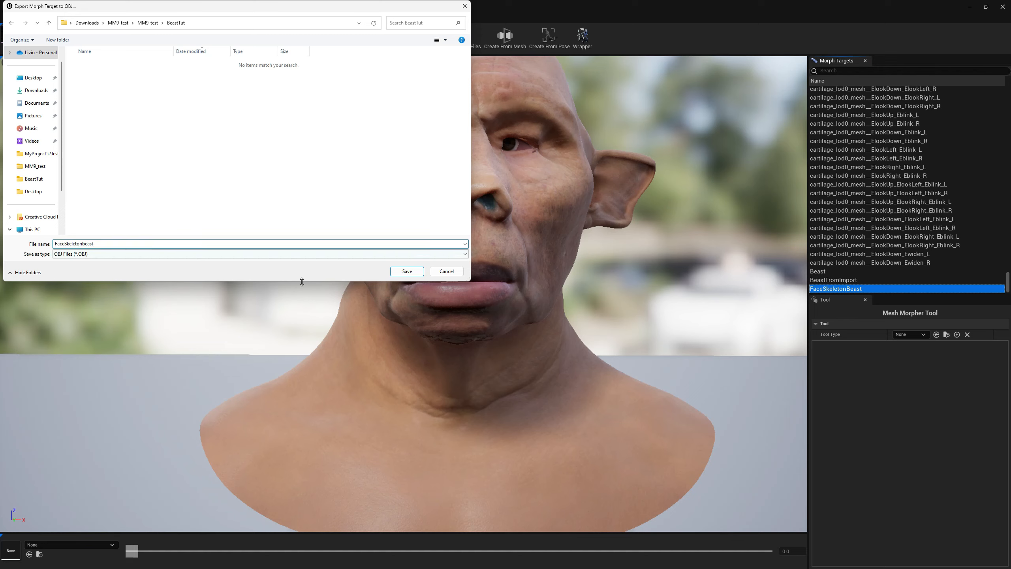
{"action": "left_click", "coordinate": [406, 272]}
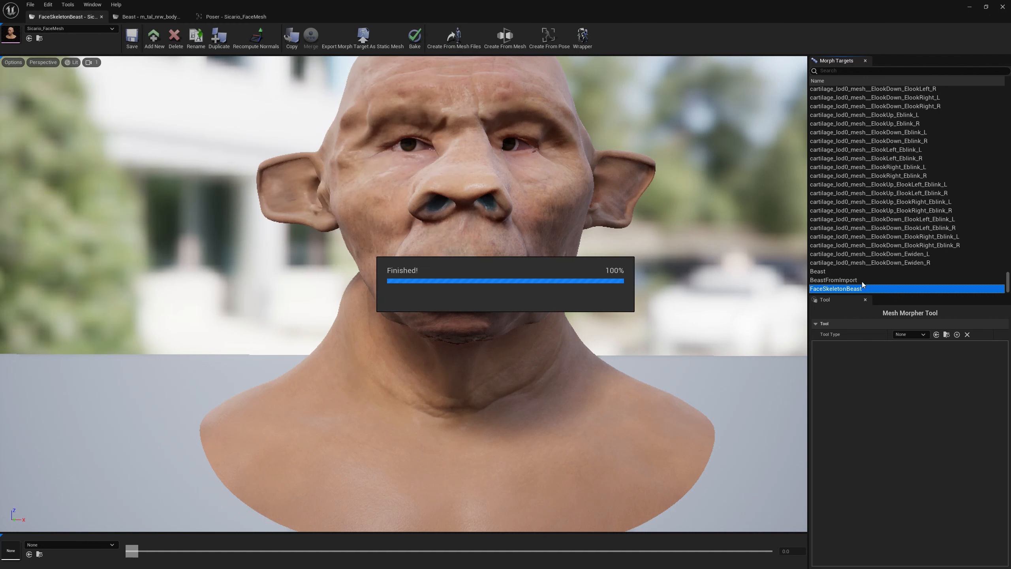
- Export the Beast morph target as an OBJ file named FaceBeast in the BeastTut folder
{"action": "left_click", "coordinate": [820, 272]}
{"action": "right_click", "coordinate": [849, 275]}
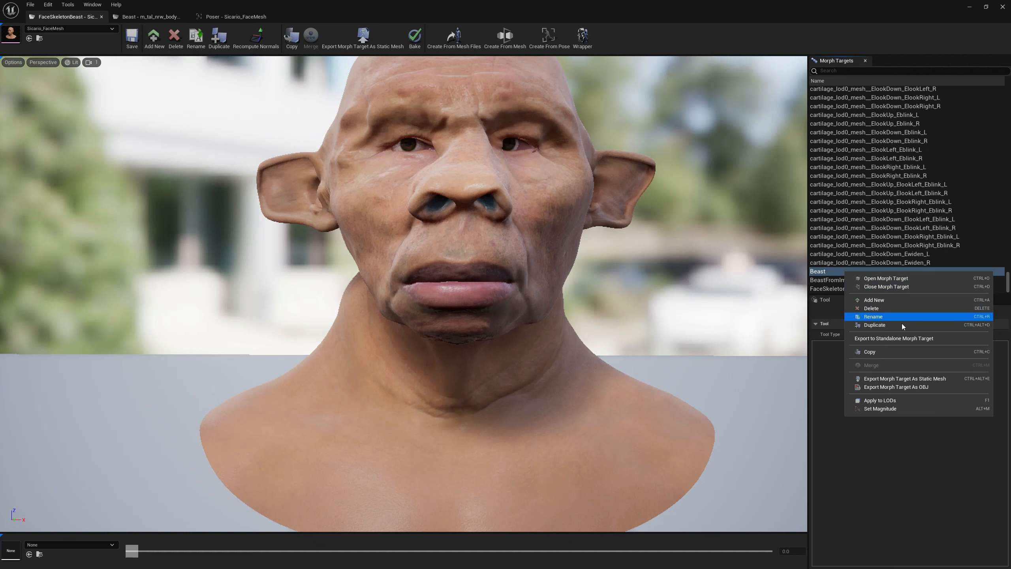
{"action": "left_click", "coordinate": [896, 387]}
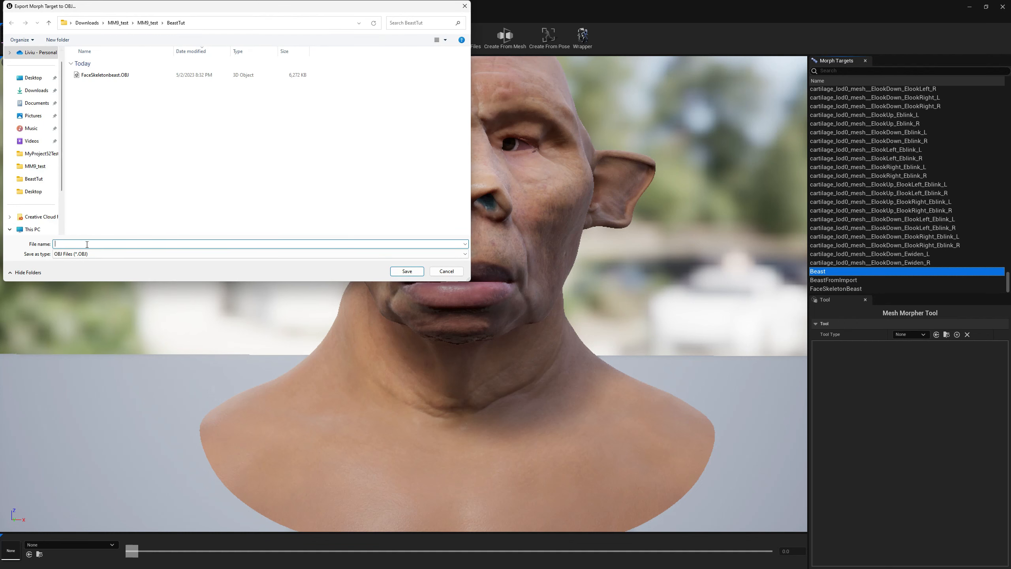
{"action": "type", "text": "Fac"}
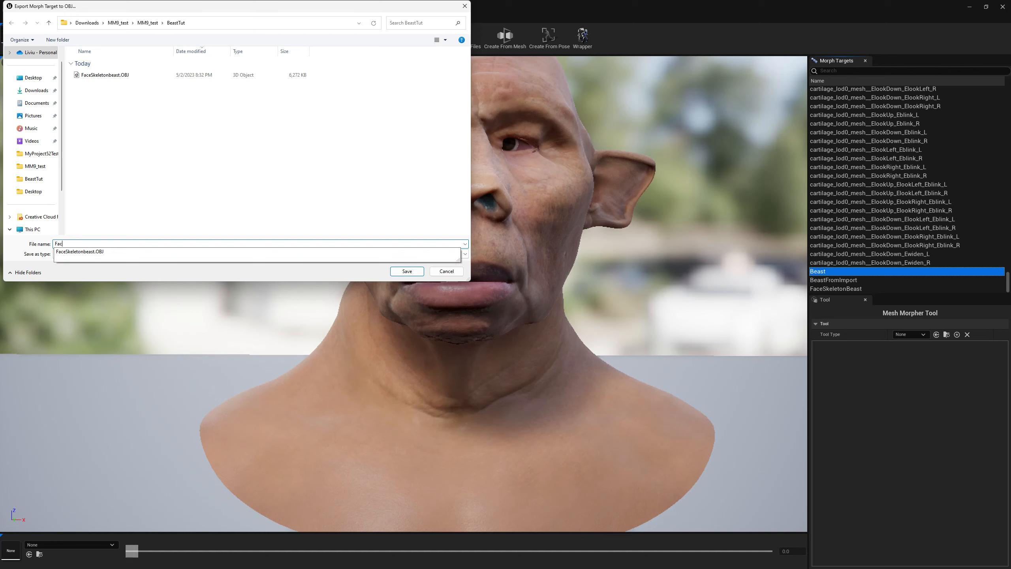
{"action": "type", "text": "eBeast"}
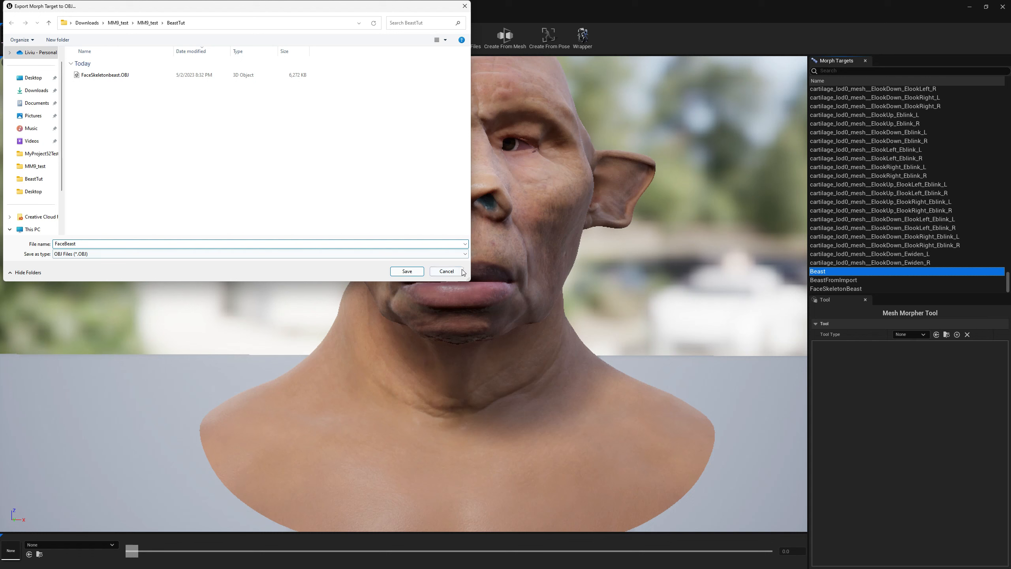
{"action": "left_click", "coordinate": [407, 271]}
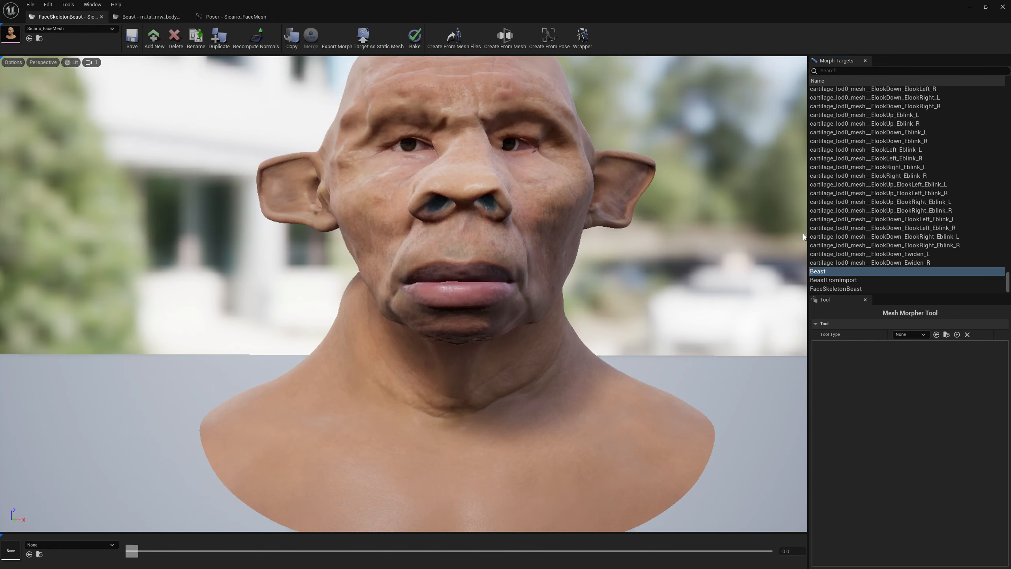
- Close the Beast body mesh editor and bake the Sicario_FaceMesh skeleton with the BoneSnapshot_FaceSkeletonBeast snapshot in the Poser
{"action": "left_click", "coordinate": [185, 17]}
{"action": "left_click", "coordinate": [152, 17]}
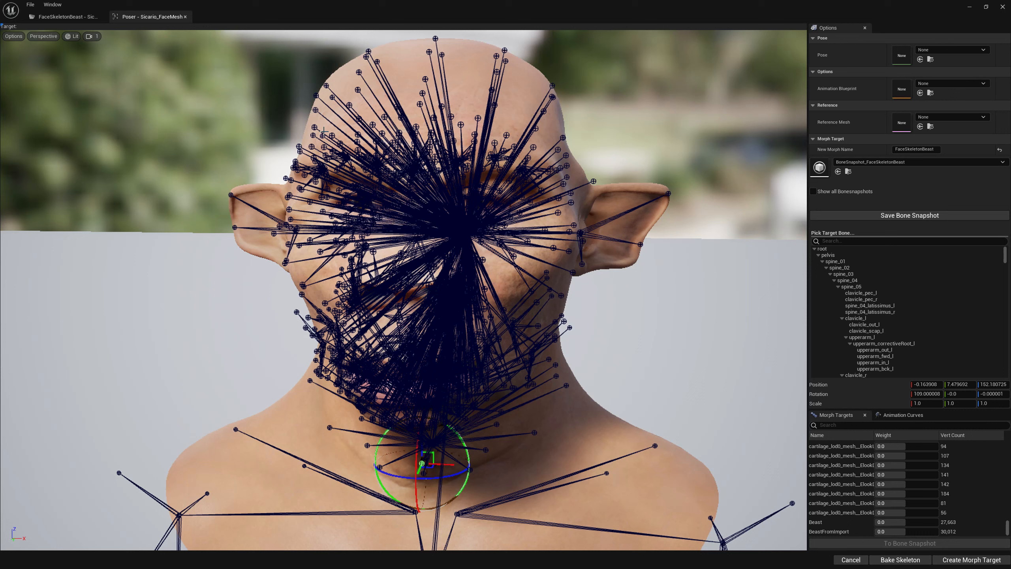
{"action": "left_click", "coordinate": [902, 560]}
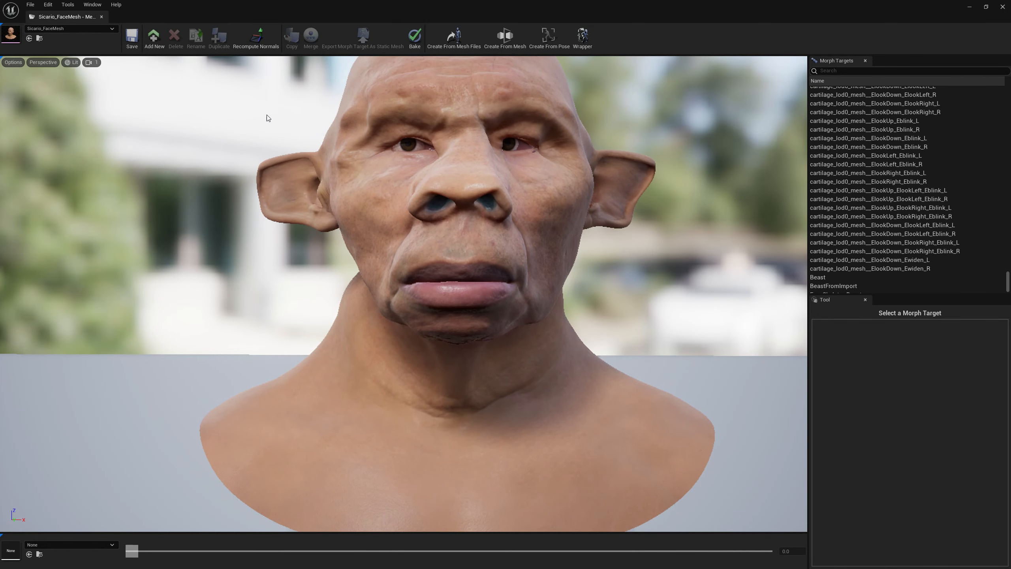
- Start Create From Mesh Files for Sicario_FaceMesh and load FaceSkeletonbeast.OBJ from the BeastTut folder as the base file
{"action": "right_click_drag", "start_coordinate": [515, 175], "coordinate": [494, 193]}
{"action": "key", "text": "d"}
{"action": "key", "text": "a"}
{"action": "key", "text": "s"}
{"action": "key", "text": "s"}
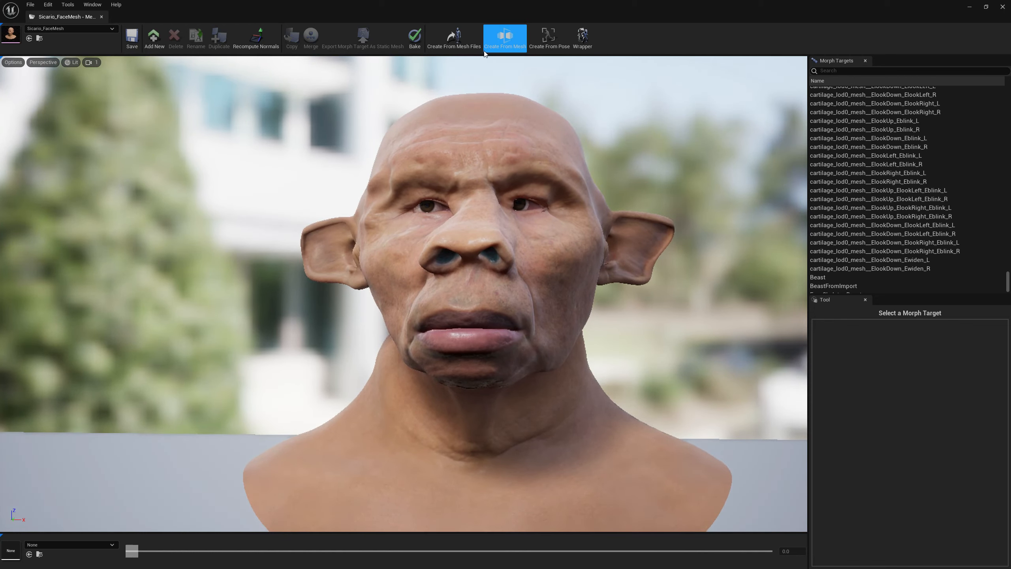
{"action": "left_click", "coordinate": [468, 42]}
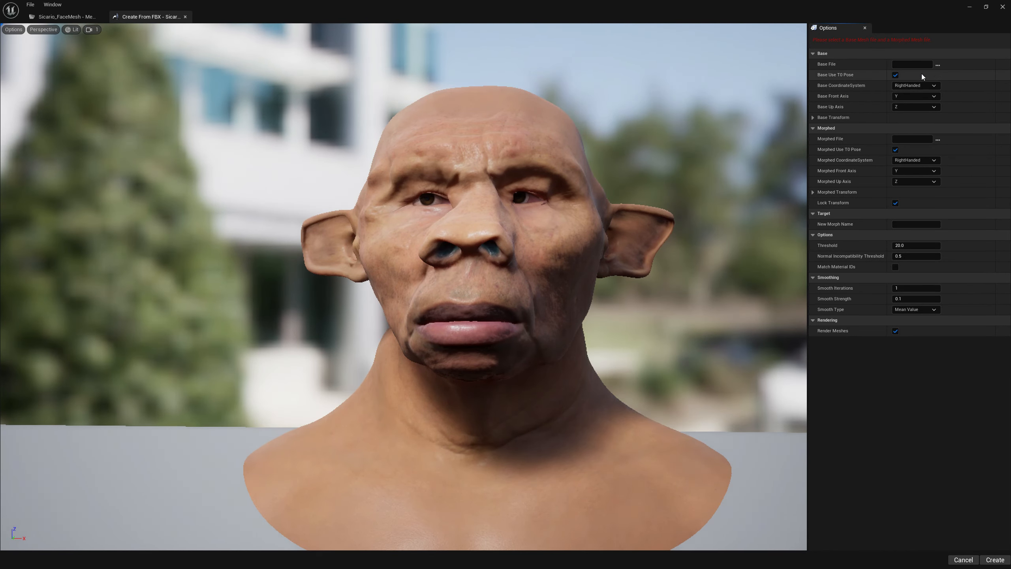
{"action": "left_click", "coordinate": [938, 64]}
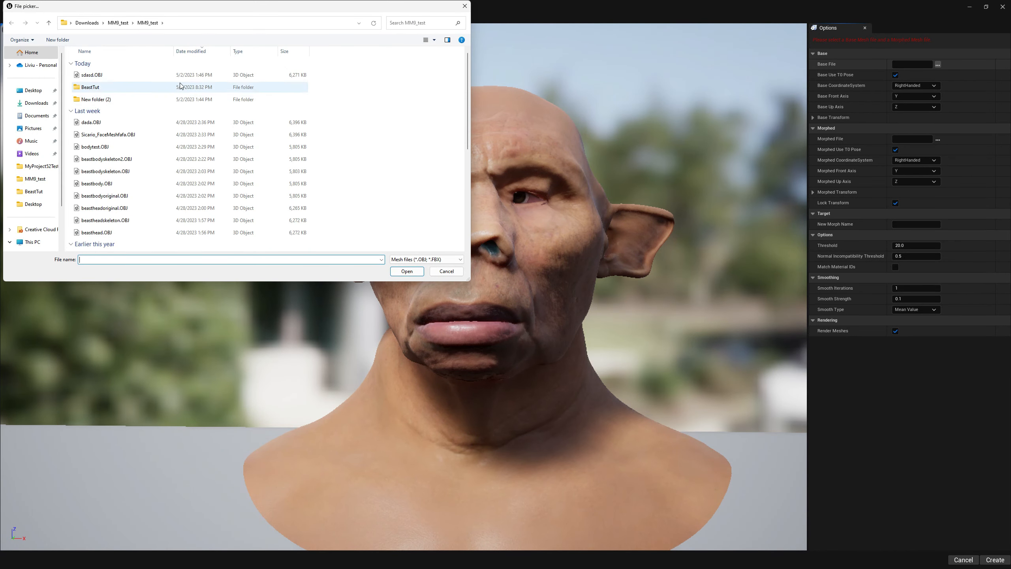
{"action": "double_click", "coordinate": [116, 89]}
{"action": "left_click_drag", "start_coordinate": [199, 9], "coordinate": [716, 250]}
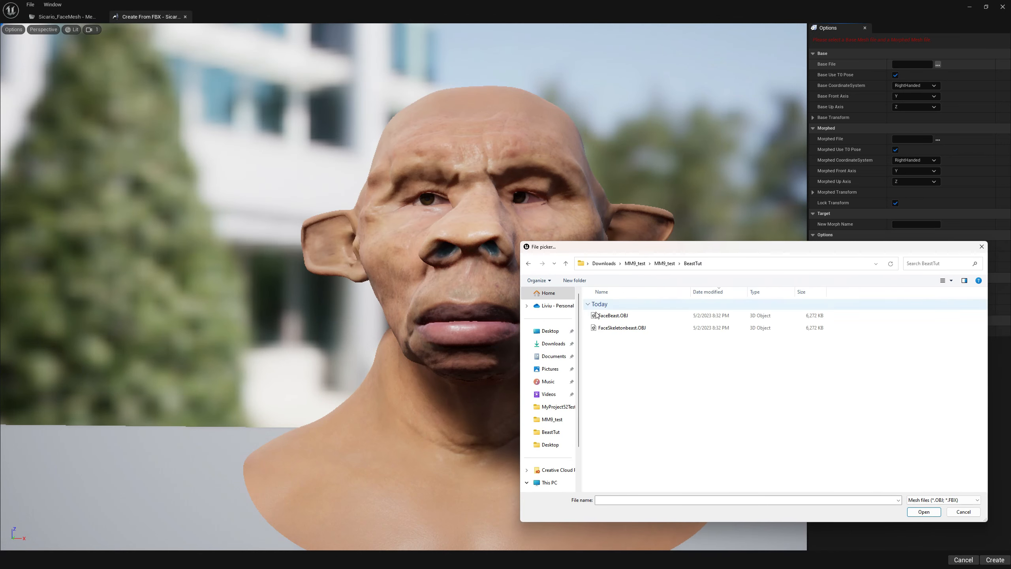
{"action": "double_click", "coordinate": [621, 327]}
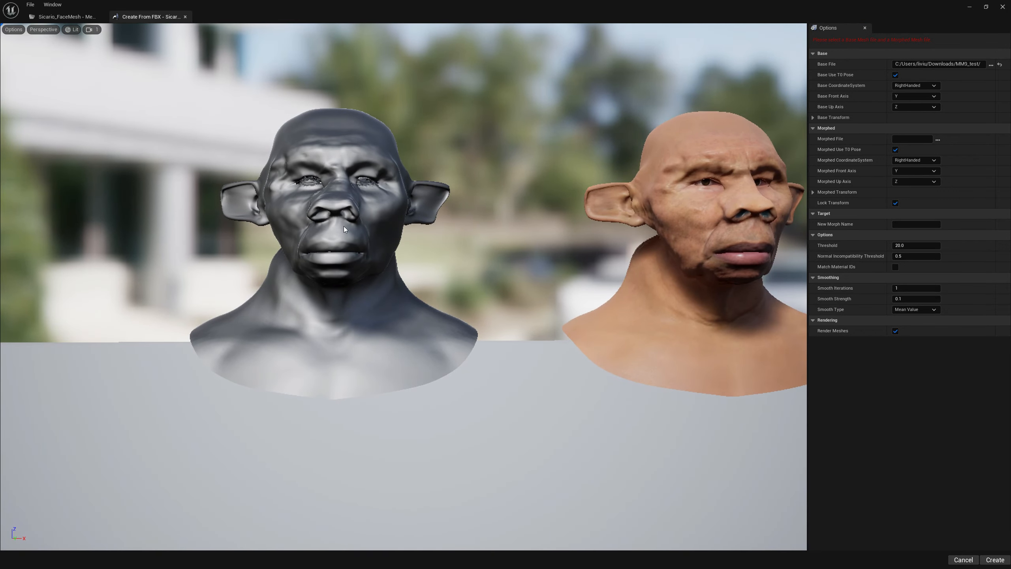
- Load FaceBeast.OBJ from the BeastTut folder as the morphed file
{"action": "right_click_drag", "start_coordinate": [377, 225], "coordinate": [346, 220]}
{"action": "key", "text": "d"}
{"action": "key", "text": "s"}
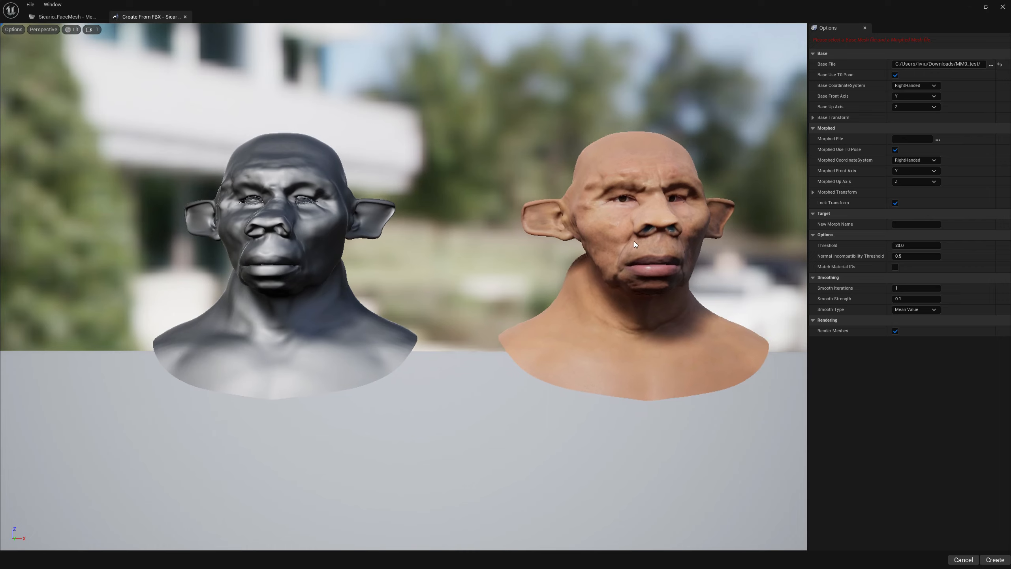
{"action": "left_click", "coordinate": [938, 139]}
{"action": "double_click", "coordinate": [618, 329]}
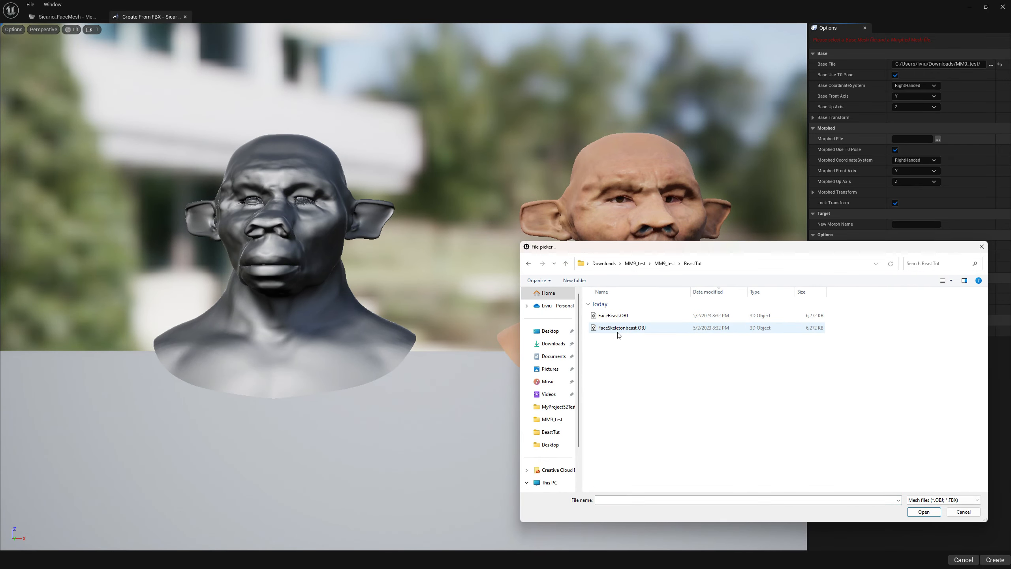
{"action": "double_click", "coordinate": [620, 316]}
- Name the new morph target Beast and set its Smooth Iterations to 0
{"action": "right_click_drag", "start_coordinate": [633, 294], "coordinate": [607, 287]}
{"action": "key", "text": "s"}
{"action": "key", "text": "d"}
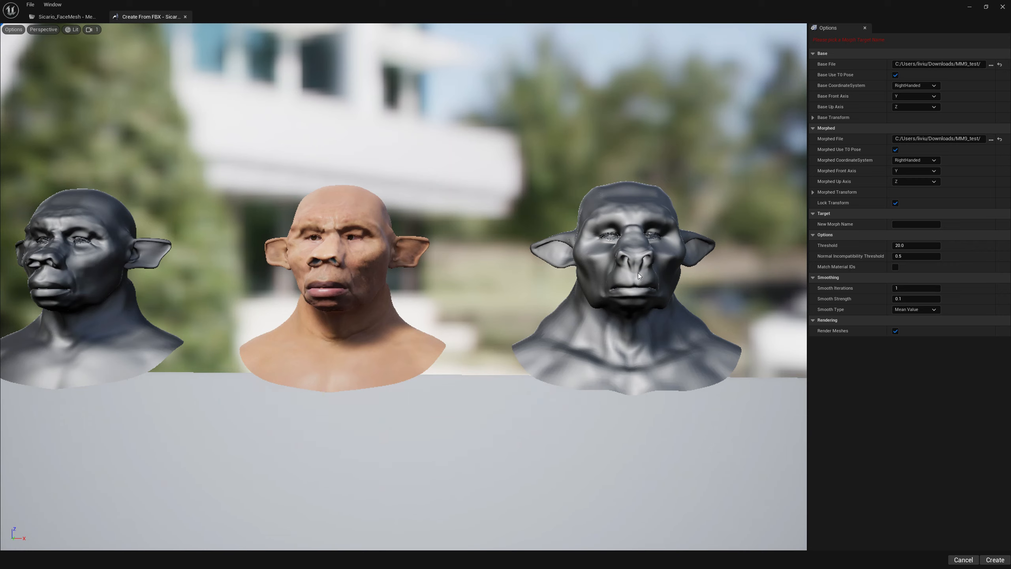
{"action": "left_click", "coordinate": [917, 224]}
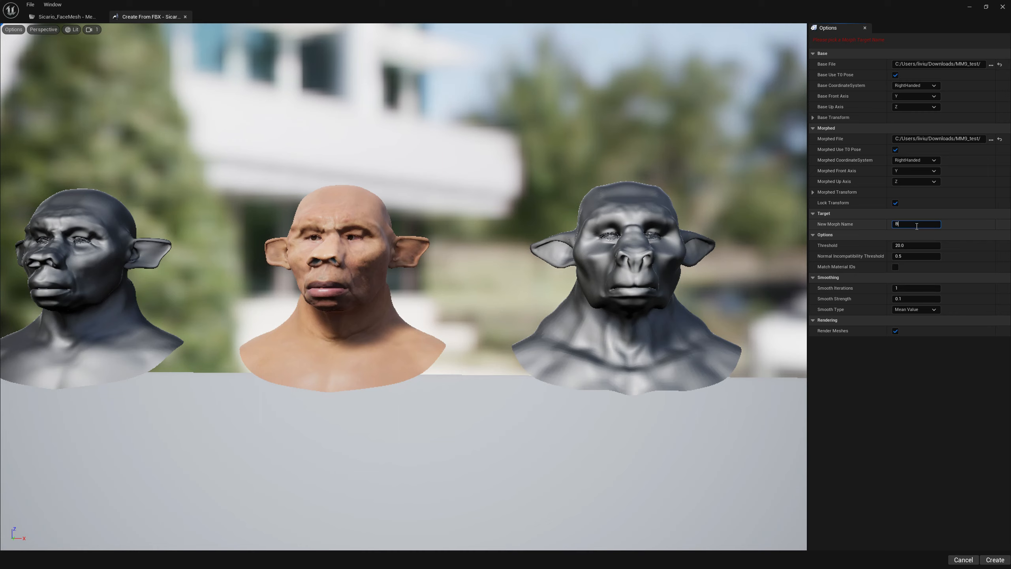
{"action": "left_click", "coordinate": [908, 288]}
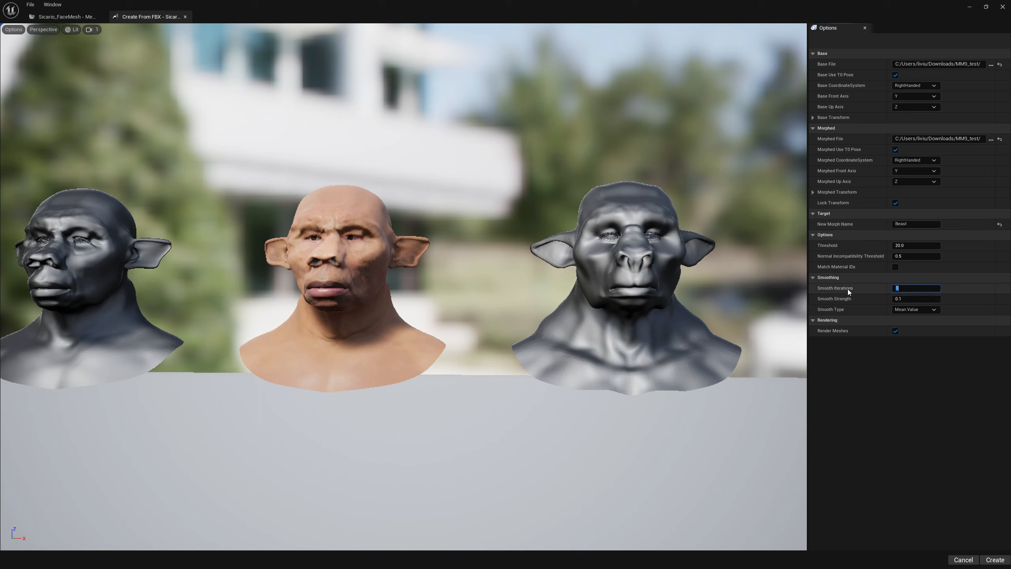
{"action": "type", "text": "0"}
{"action": "key", "text": "Return"}
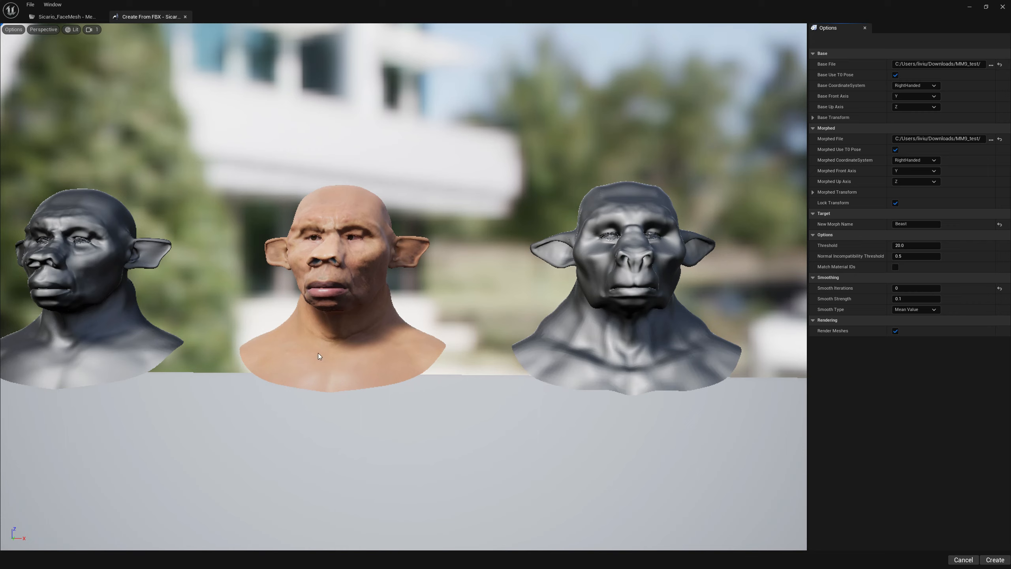
- Create the morph target from the two mesh files, overwriting the existing Beast morph target
{"action": "left_click", "coordinate": [995, 560]}
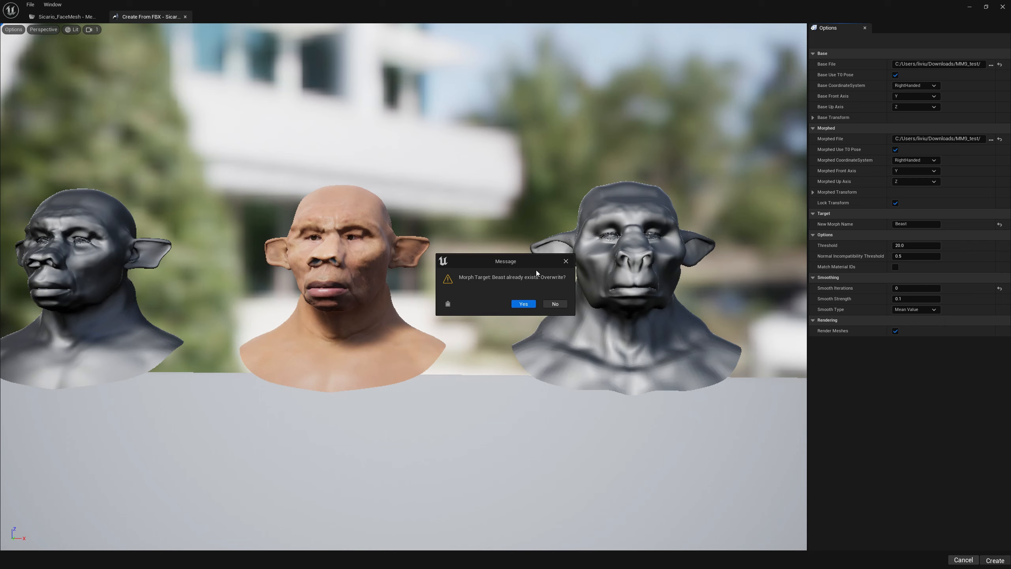
{"action": "left_click", "coordinate": [522, 303]}
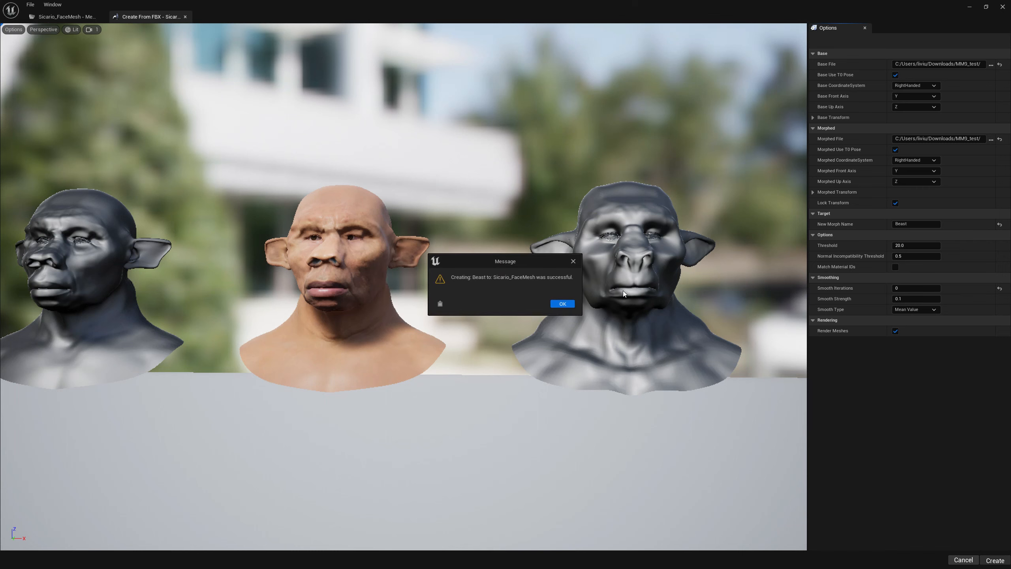
{"action": "left_click", "coordinate": [567, 305]}
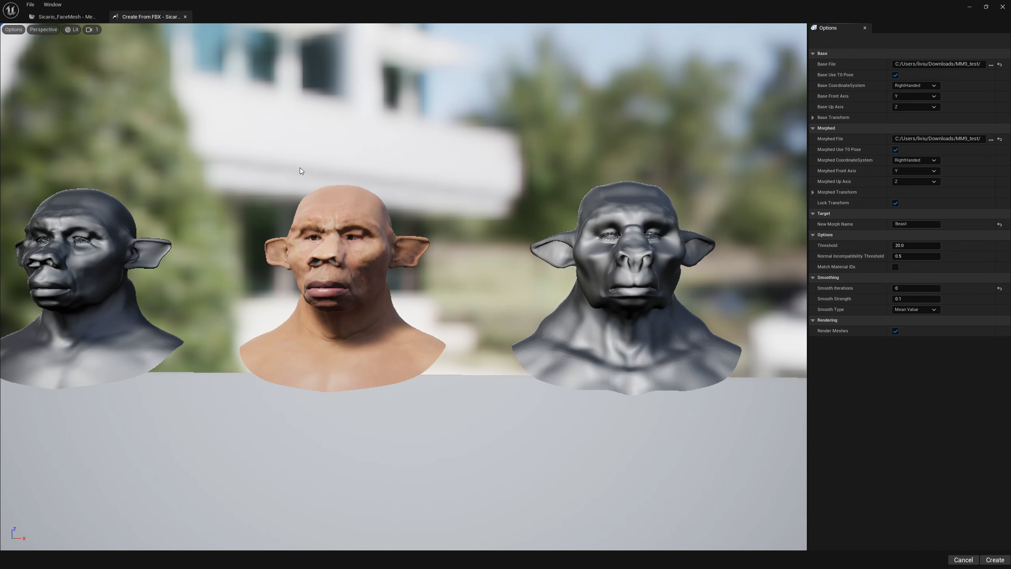
- Start Bake for Sicario_FaceMesh and set the Beast morph target's weight to 1.0
{"action": "left_click", "coordinate": [64, 17]}
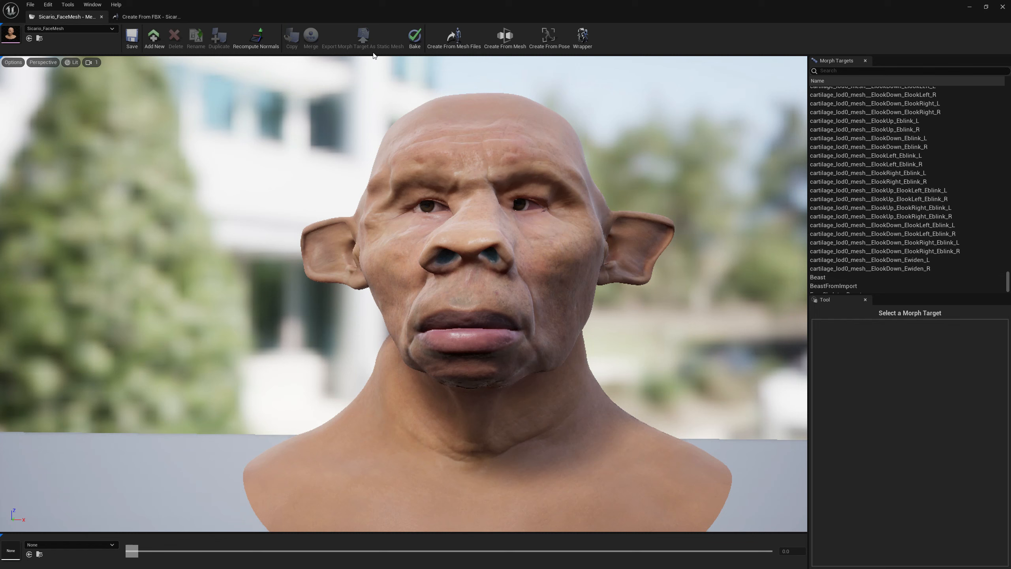
{"action": "left_click", "coordinate": [414, 38]}
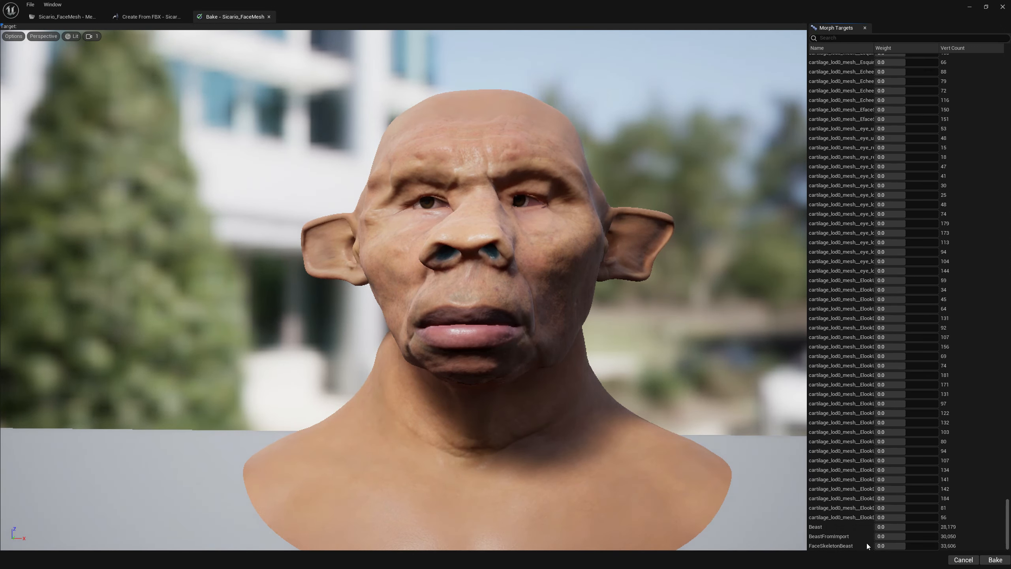
{"action": "left_click_drag", "start_coordinate": [899, 526], "coordinate": [938, 526]}
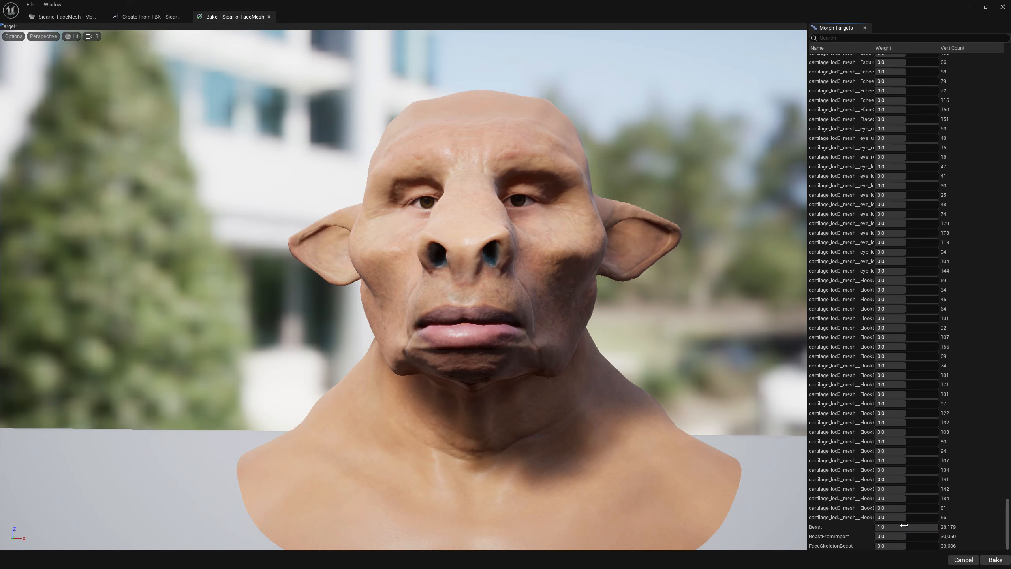
{"action": "right_click_drag", "start_coordinate": [585, 138], "coordinate": [506, 175]}
{"action": "key", "text": "s"}
{"action": "key", "text": "d"}
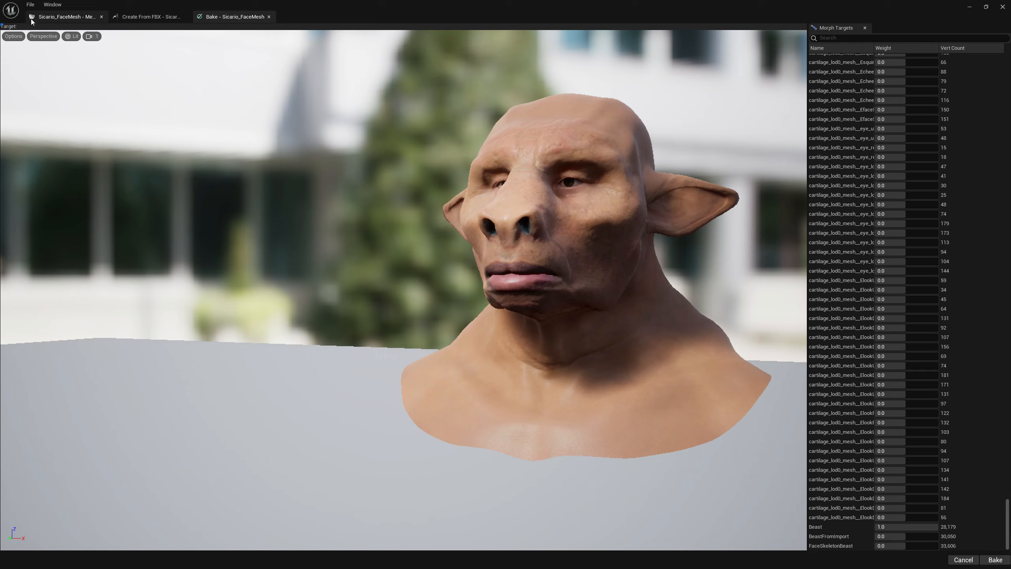
- Bake the Beast morph target into Sicario_FaceMesh and inspect the baked head from the front
{"action": "left_click", "coordinate": [63, 17]}
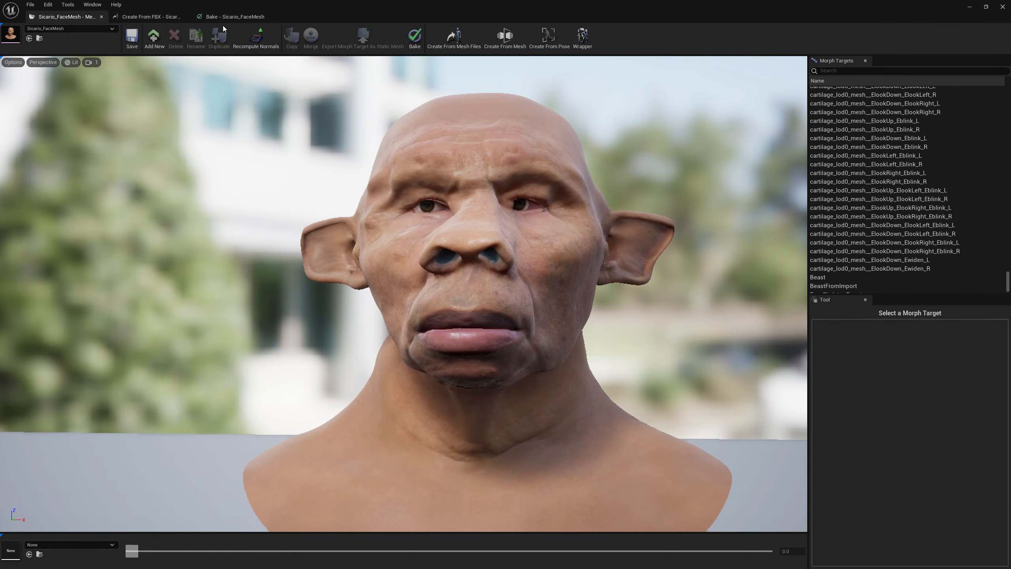
{"action": "left_click", "coordinate": [233, 16]}
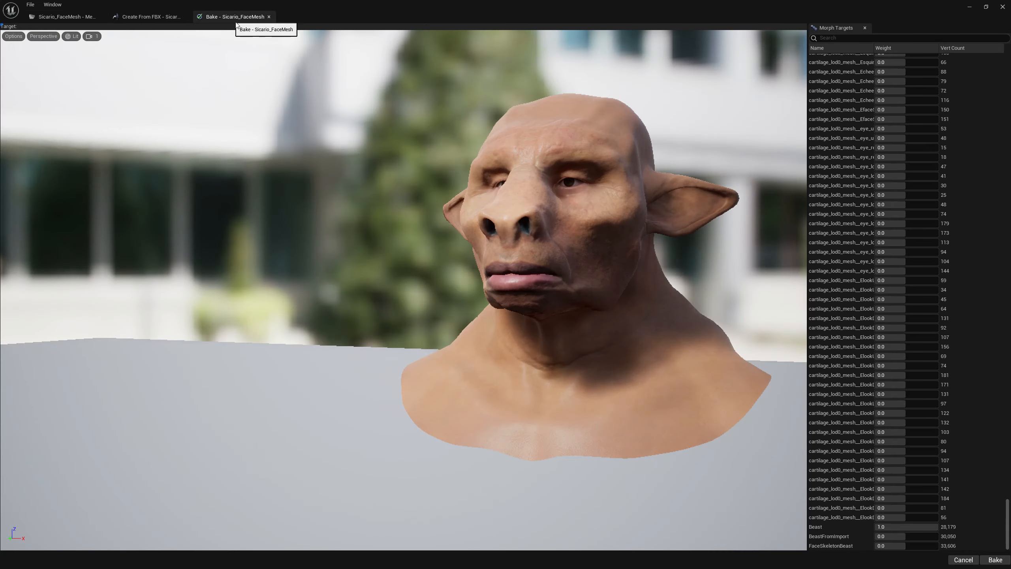
{"action": "left_click", "coordinate": [995, 560]}
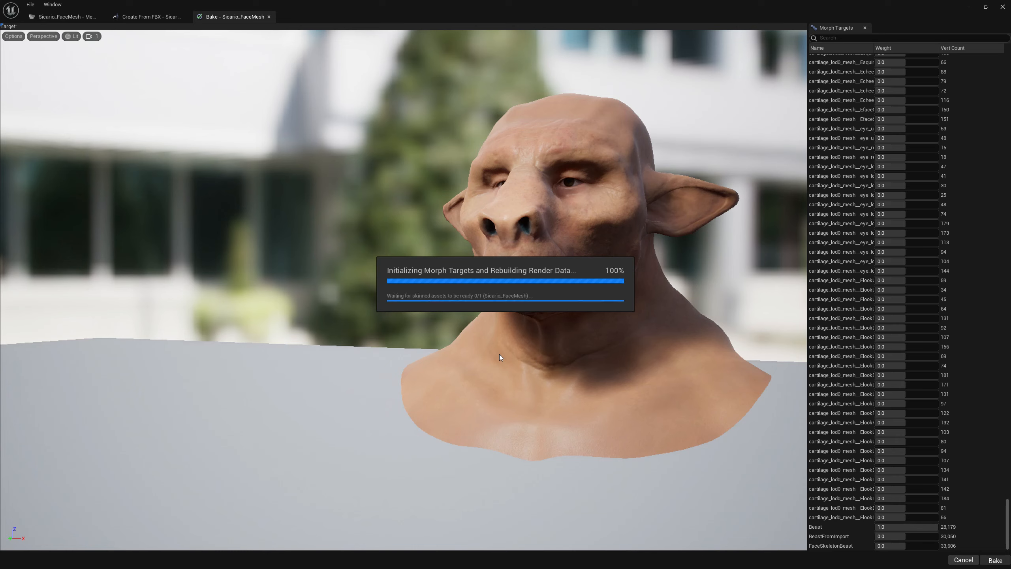
{"action": "left_click", "coordinate": [550, 304]}
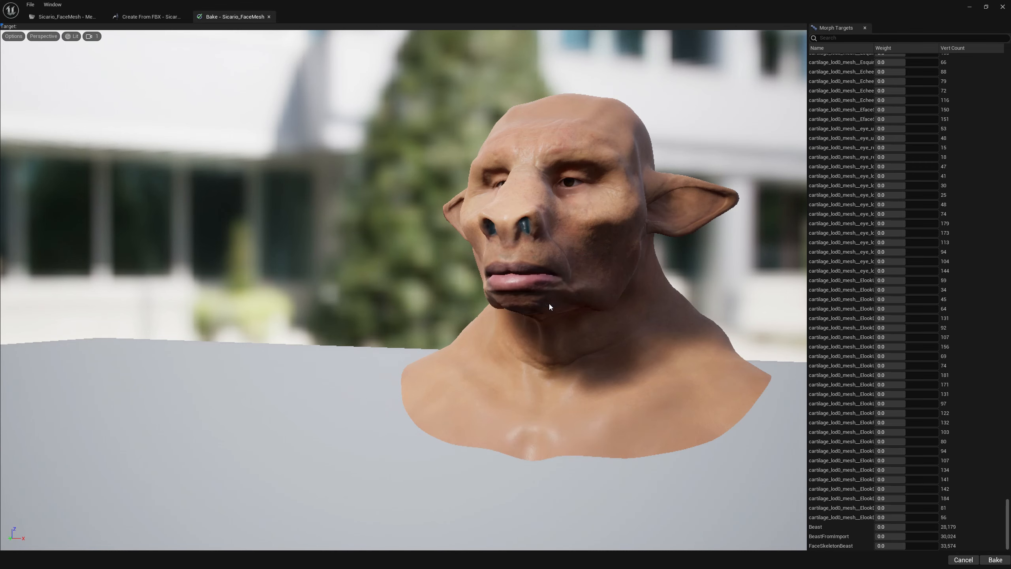
{"action": "right_click_drag", "start_coordinate": [550, 324], "coordinate": [577, 320]}
{"action": "key", "text": "a"}
{"action": "key", "text": "w"}
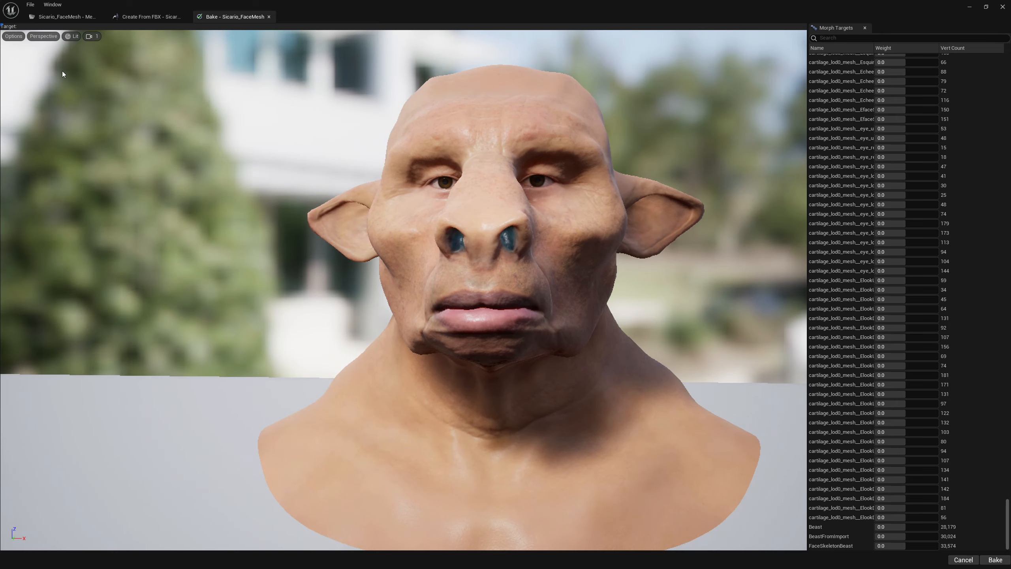
- Save the modified Face_Archetype_Skeleton and Sicario_FaceMesh assets
{"action": "left_click", "coordinate": [65, 18]}
{"action": "left_click", "coordinate": [128, 40]}
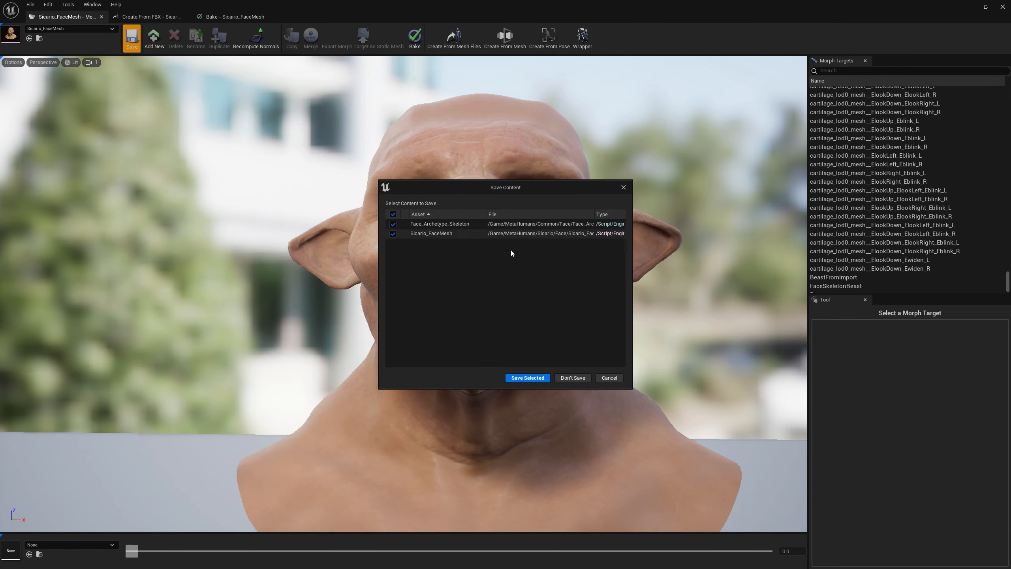
{"action": "left_click", "coordinate": [526, 381]}
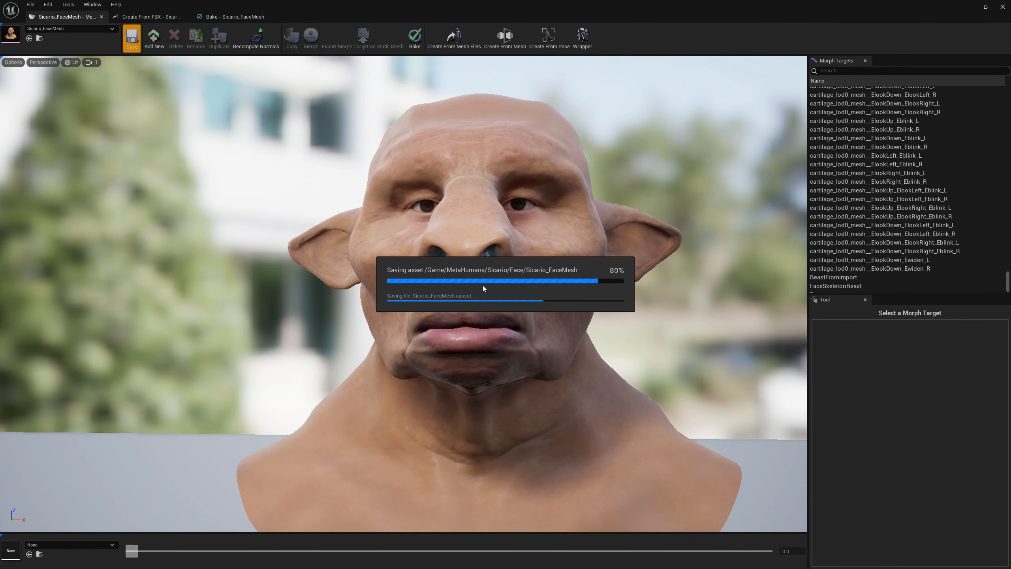
- Open the Sicario_FaceMesh asset in the skeletal mesh editor, and save all modified project content from the level editor
{"action": "double_click", "coordinate": [7, 36]}
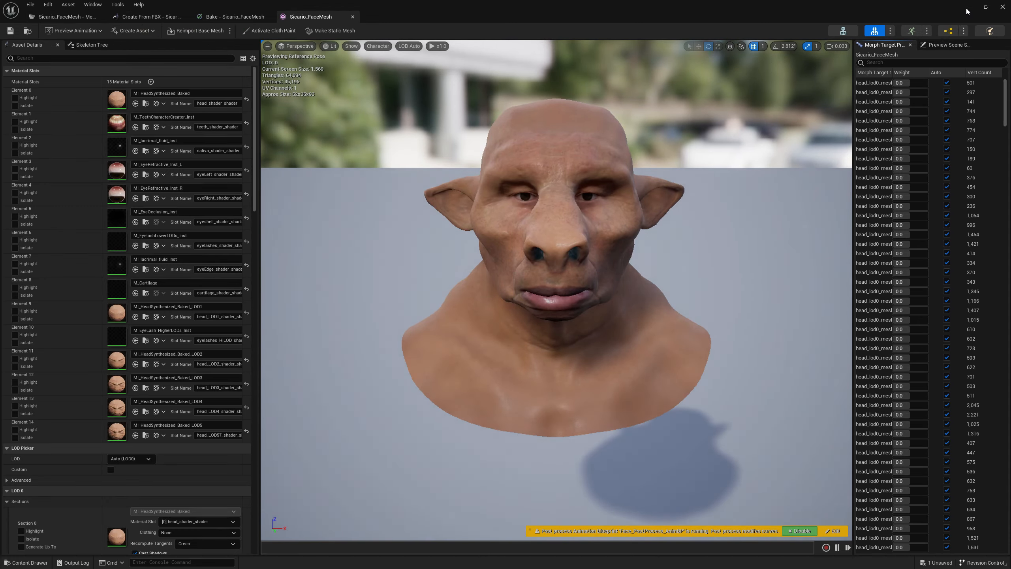
{"action": "left_click", "coordinate": [970, 7]}
{"action": "left_click", "coordinate": [27, 563]}
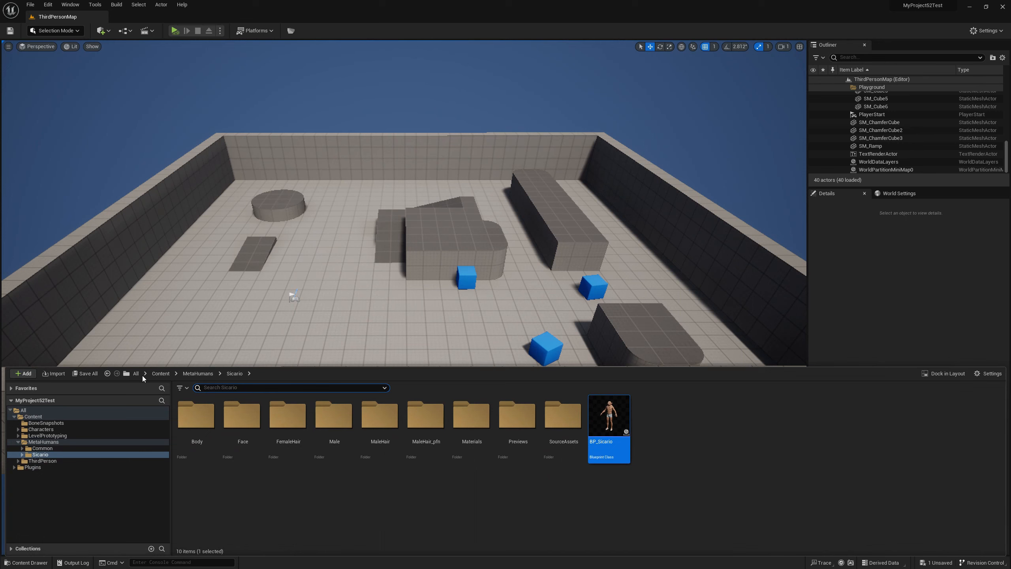
{"action": "left_click", "coordinate": [85, 373]}
{"action": "left_click", "coordinate": [568, 378]}
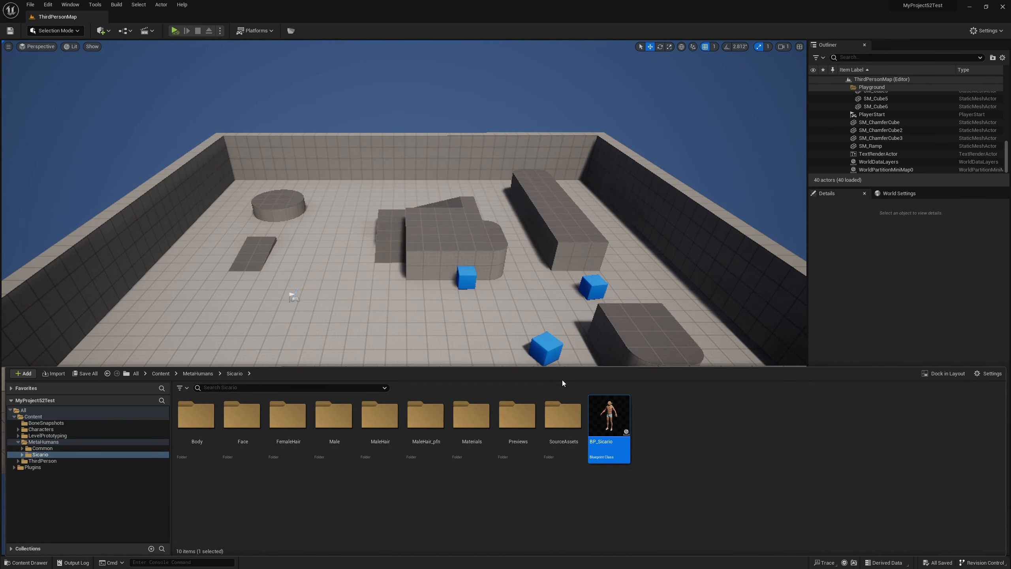
{"action": "left_click", "coordinate": [292, 32]}
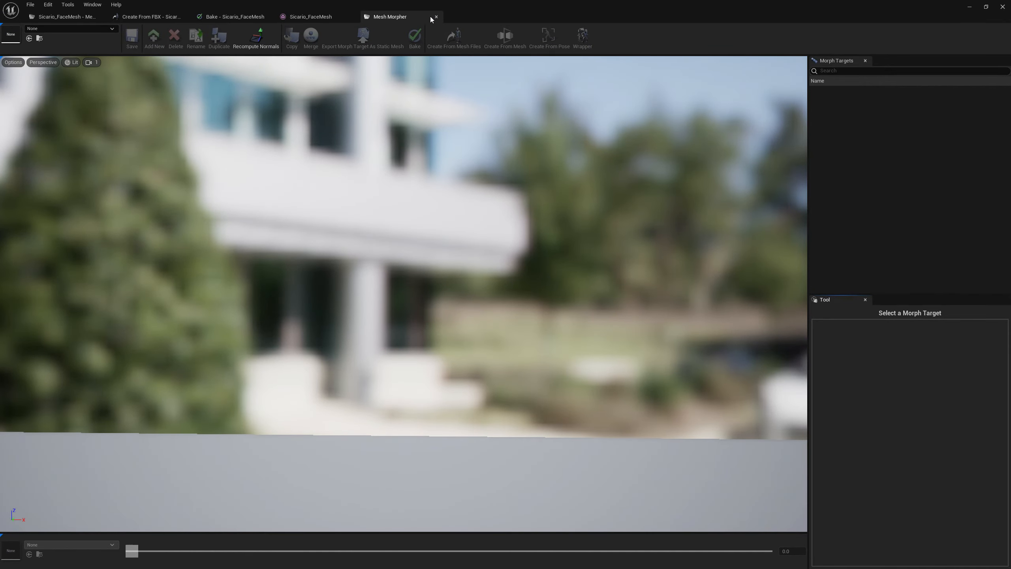
{"action": "left_click", "coordinate": [437, 16]}
{"action": "left_click", "coordinate": [69, 18]}
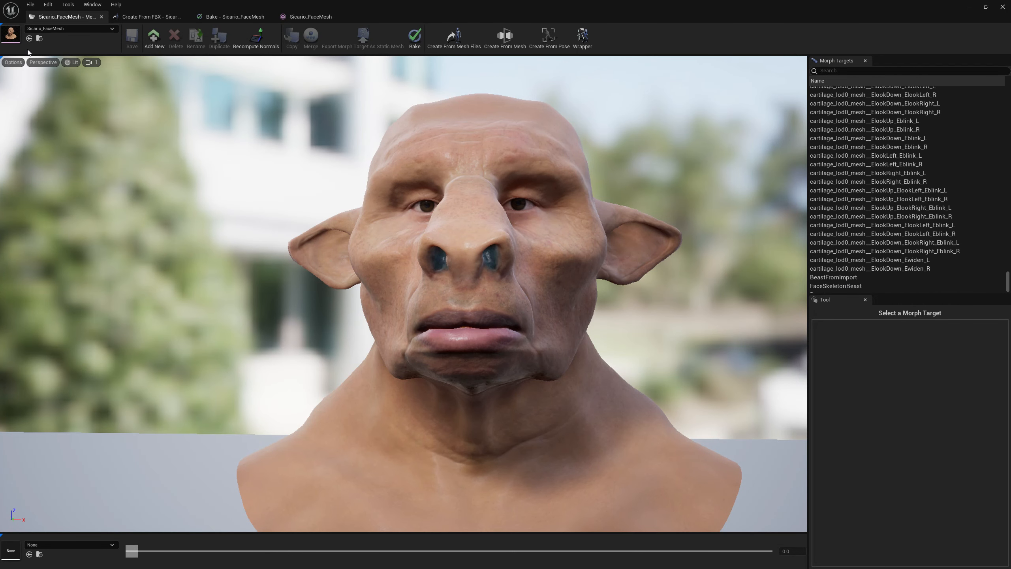
- Preview the mh_arkit_mapping_anim animation on the baked Sicario_FaceMesh and scrub through it to check the facial expressions
{"action": "left_click", "coordinate": [313, 16]}
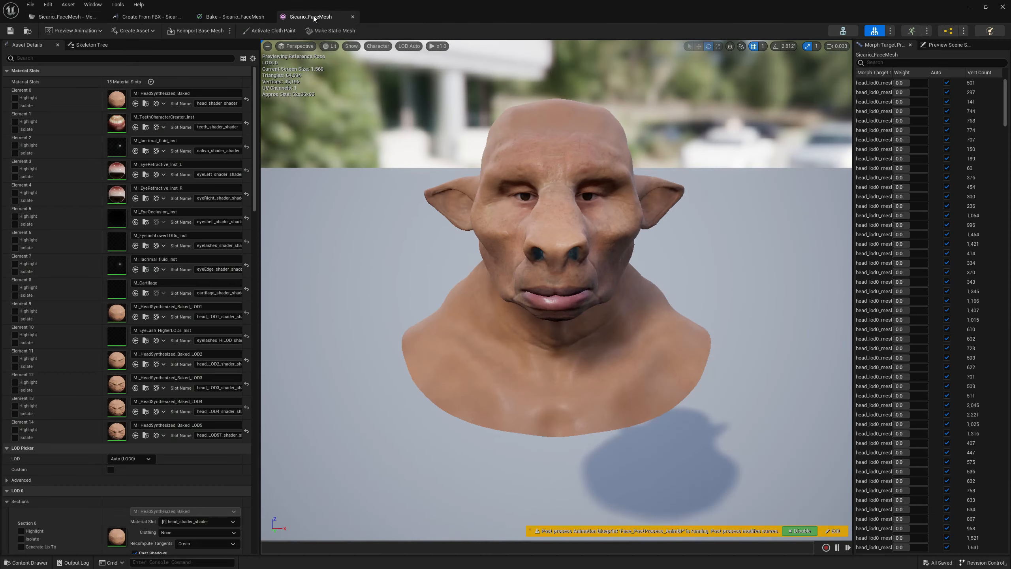
{"action": "left_click", "coordinate": [950, 45]}
{"action": "left_click", "coordinate": [958, 81]}
{"action": "left_click", "coordinate": [955, 106]}
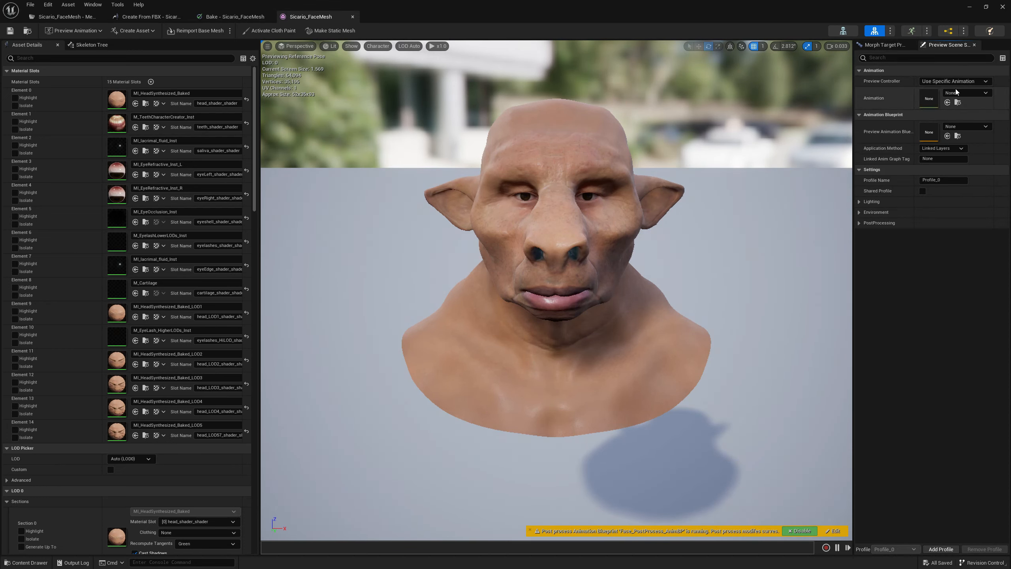
{"action": "left_click", "coordinate": [959, 93]}
{"action": "left_click", "coordinate": [957, 247]}
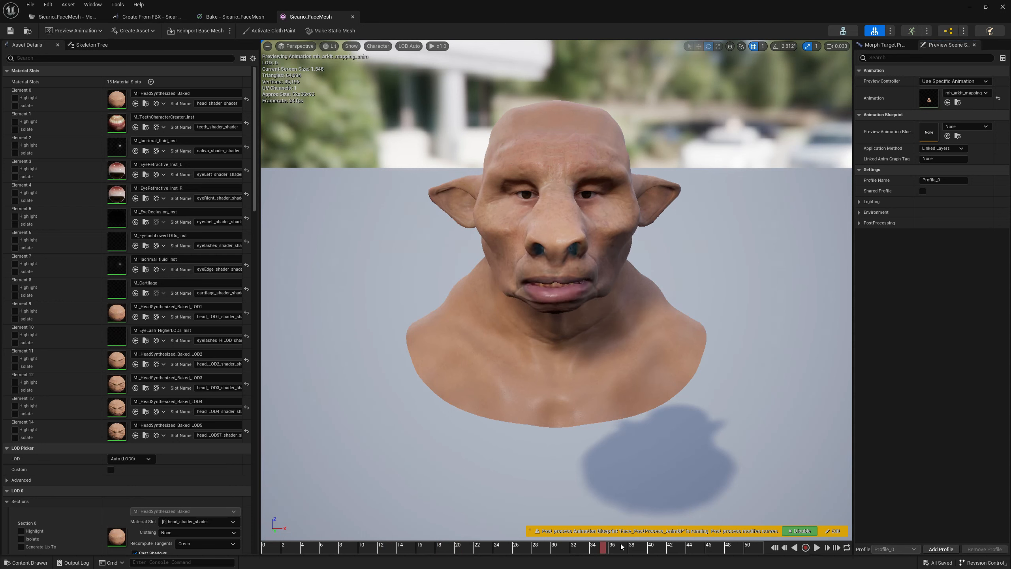
{"action": "left_click", "coordinate": [477, 545]}
{"action": "left_click_drag", "start_coordinate": [456, 548], "coordinate": [329, 549]}
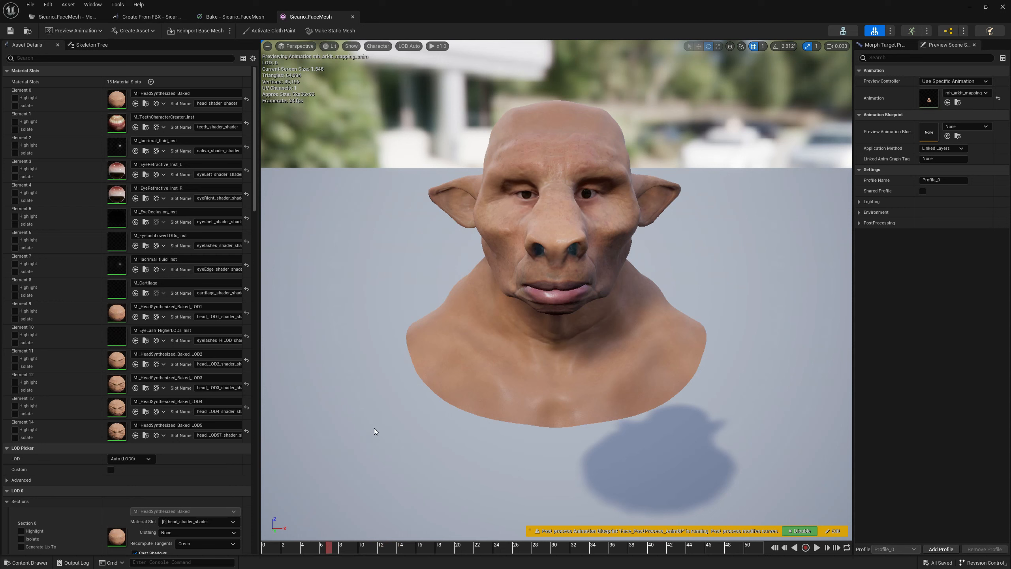
- Open a new Mesh Morpher window and load the m_tal_nrw_body skeletal mesh into it
{"action": "left_click", "coordinate": [63, 16]}
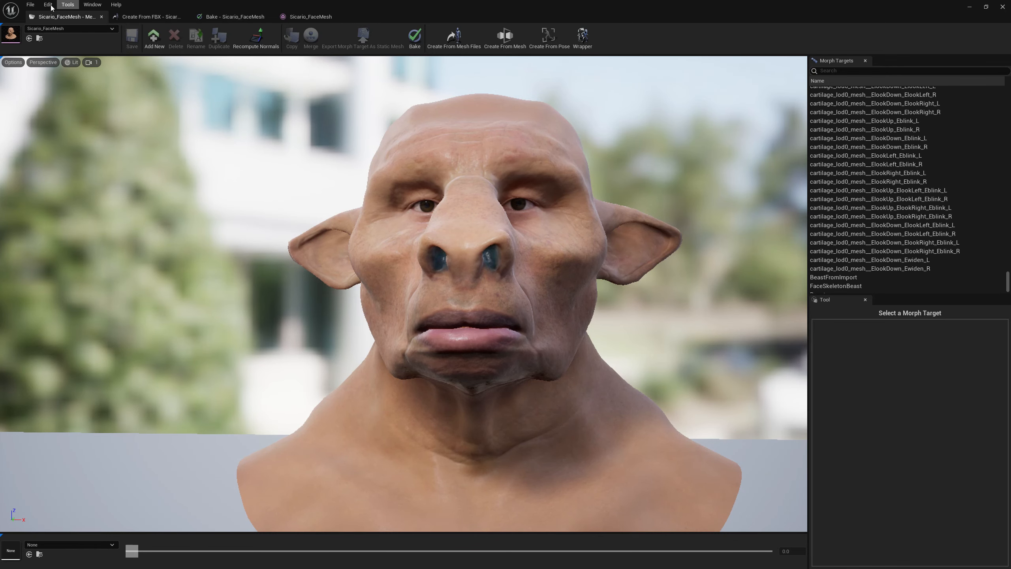
{"action": "left_click", "coordinate": [33, 5]}
{"action": "left_click", "coordinate": [48, 16]}
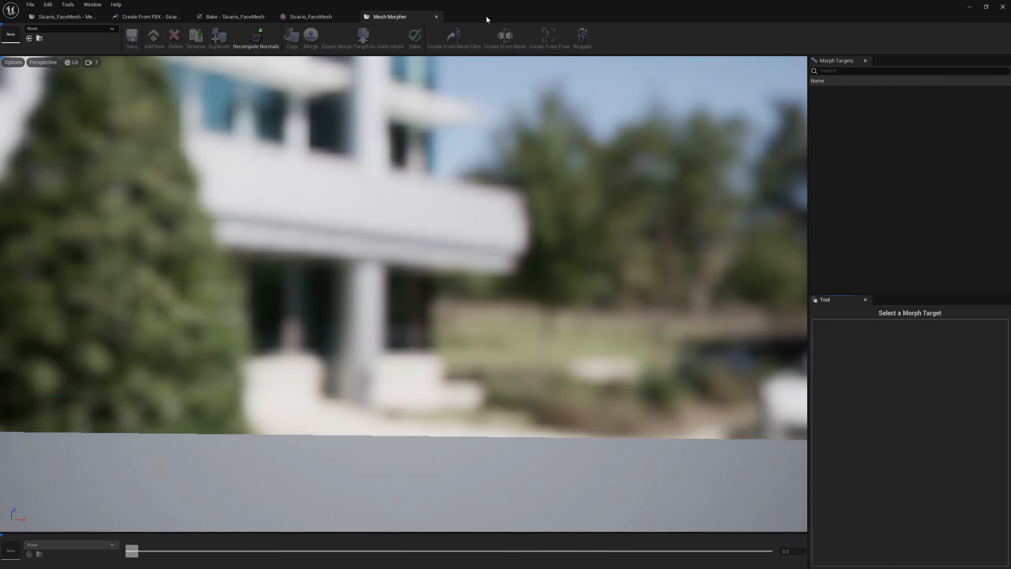
{"action": "left_click", "coordinate": [75, 28]}
{"action": "type", "text": "sicari"}
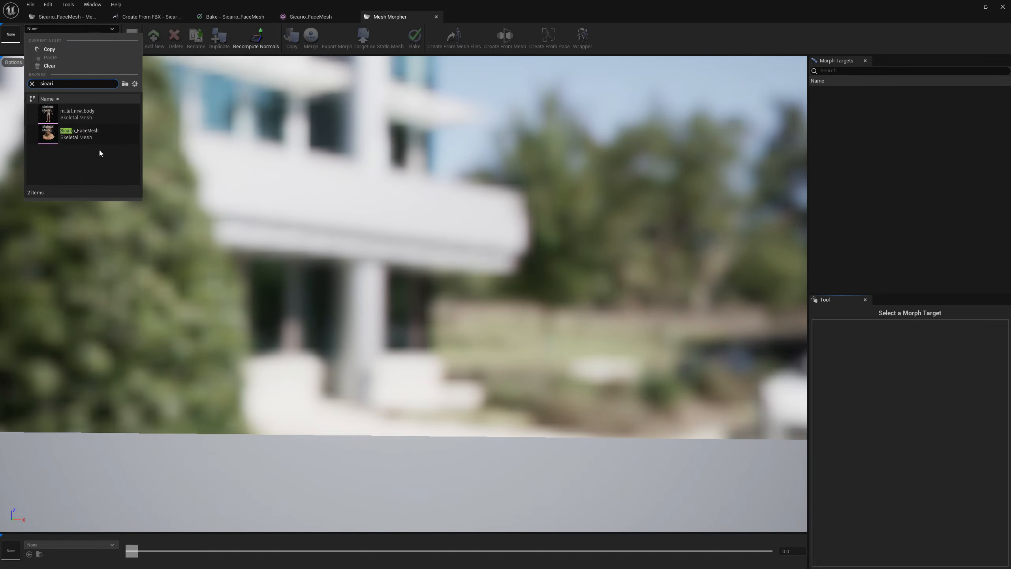
{"action": "left_click", "coordinate": [88, 116]}
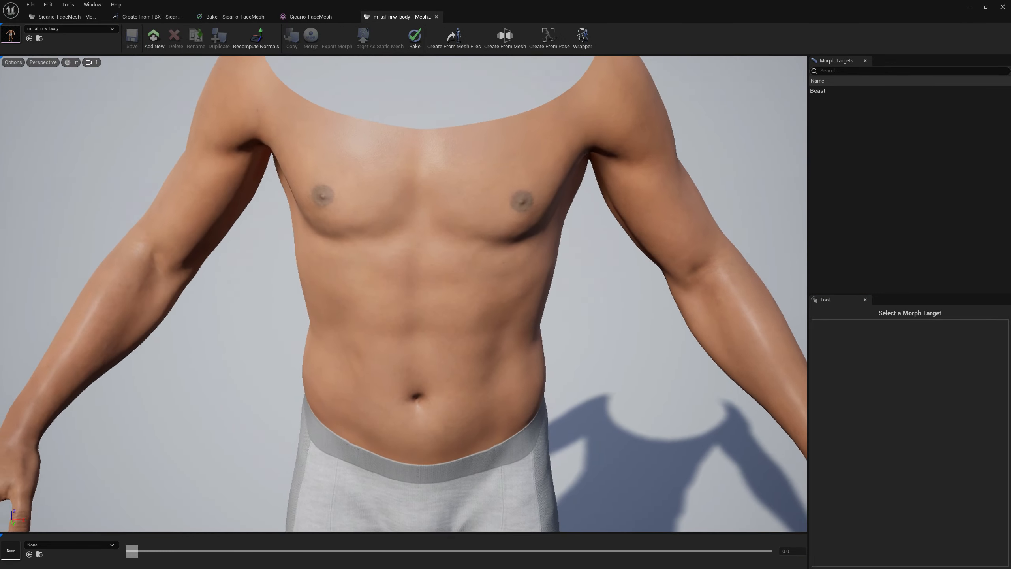
- Open the Poser for m_tal_nrw_body and save its Beast morph as BoneSnapshot_BodySkeletonBeast in the BoneSnapshots folder
{"action": "right_click_drag", "start_coordinate": [399, 271], "coordinate": [378, 271]}
{"action": "right_click_drag", "start_coordinate": [461, 126], "coordinate": [461, 122]}
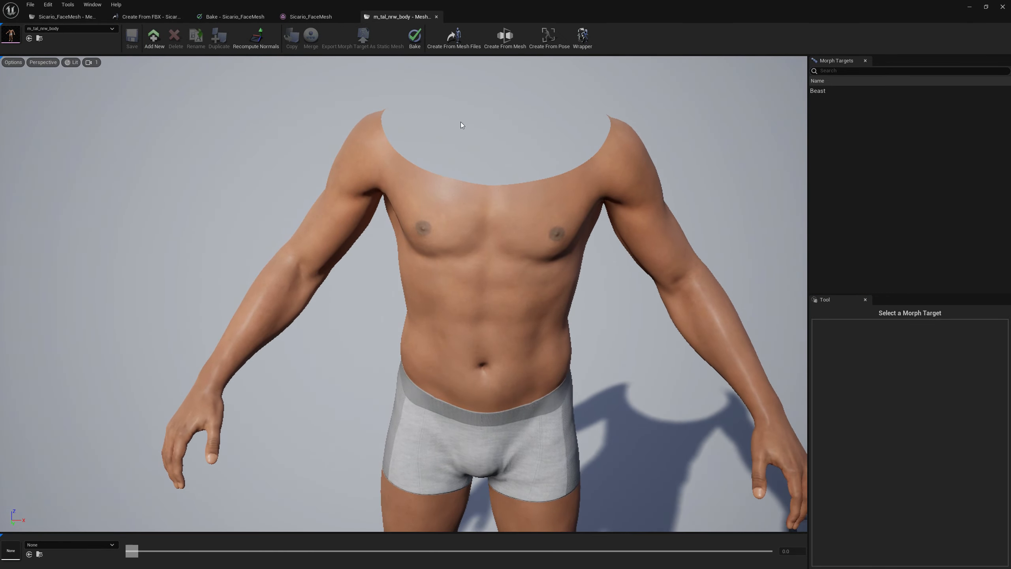
{"action": "left_click", "coordinate": [550, 38]}
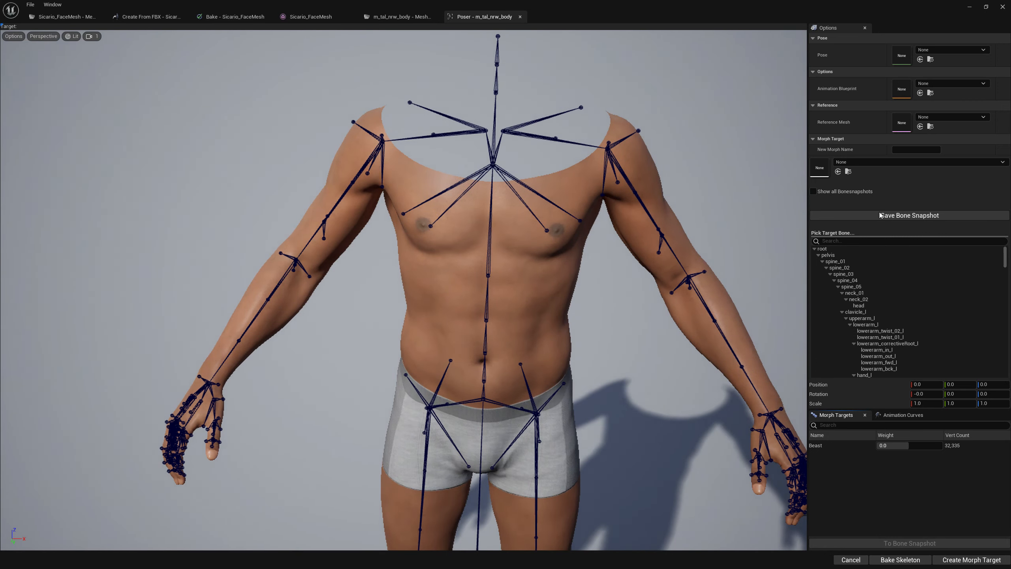
{"action": "left_click", "coordinate": [834, 446]}
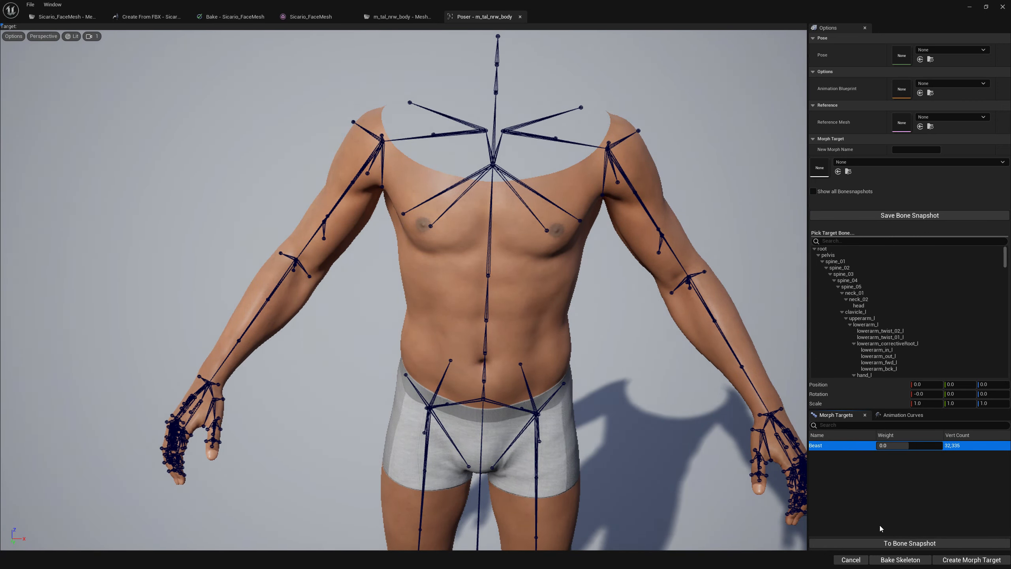
{"action": "left_click", "coordinate": [888, 544]}
{"action": "left_click", "coordinate": [504, 351]}
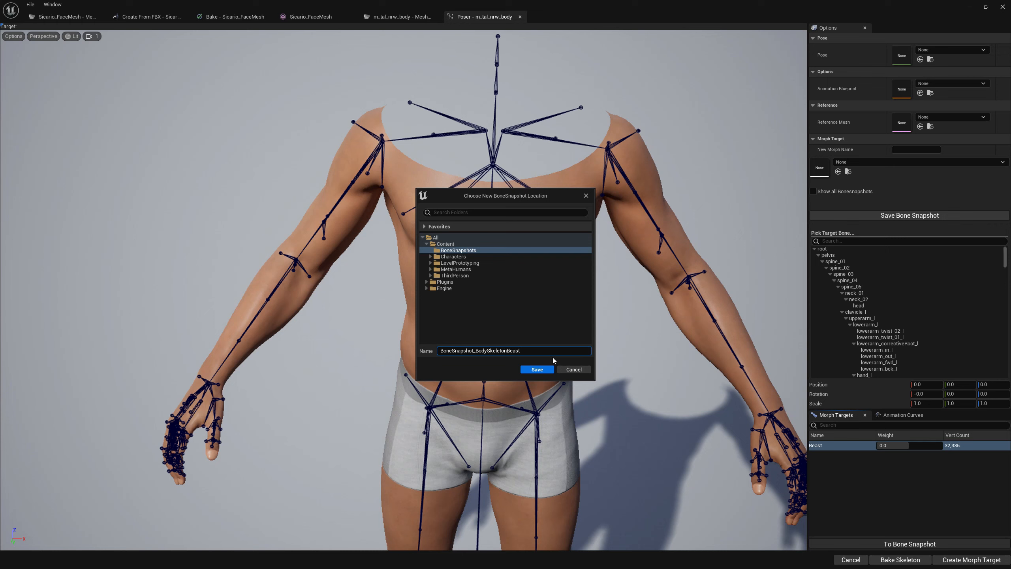
{"action": "left_click", "coordinate": [540, 370]}
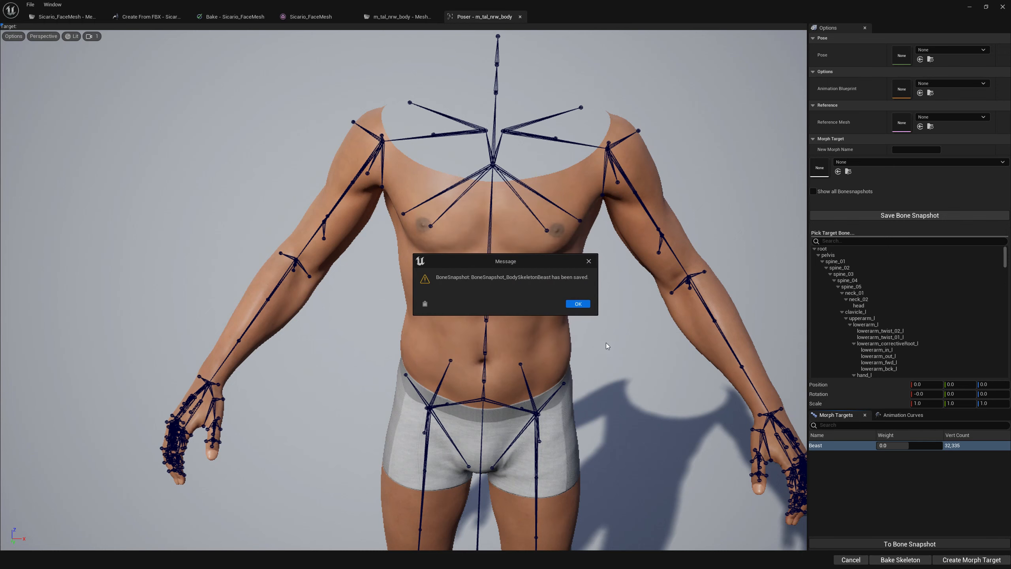
{"action": "left_click", "coordinate": [578, 304]}
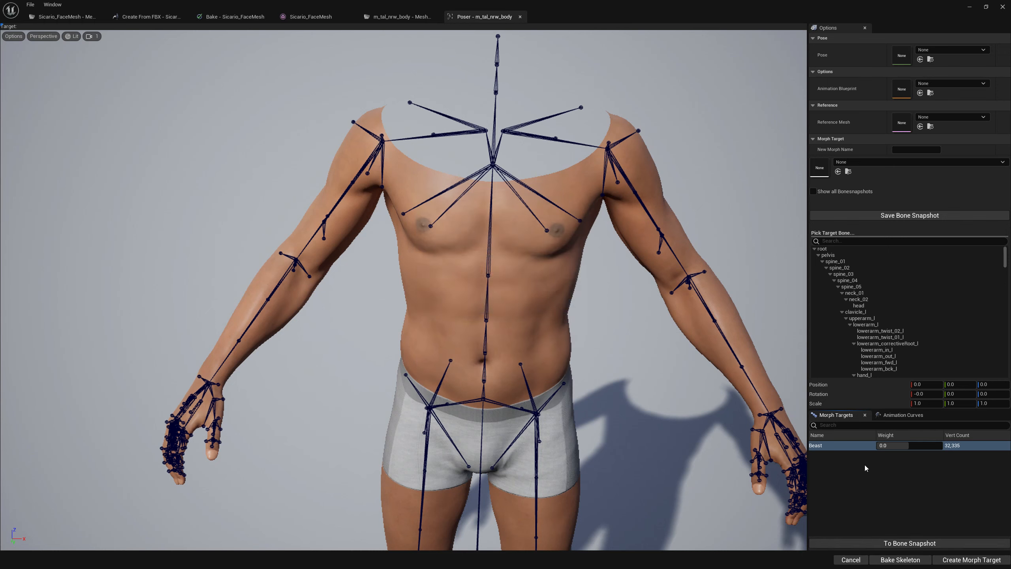
- Apply BoneSnapshot_BodySkeletonBeast to the body skeleton and create a morph target named BodySkeletonBeast from that pose
{"action": "left_click", "coordinate": [878, 163]}
{"action": "left_click", "coordinate": [889, 248]}
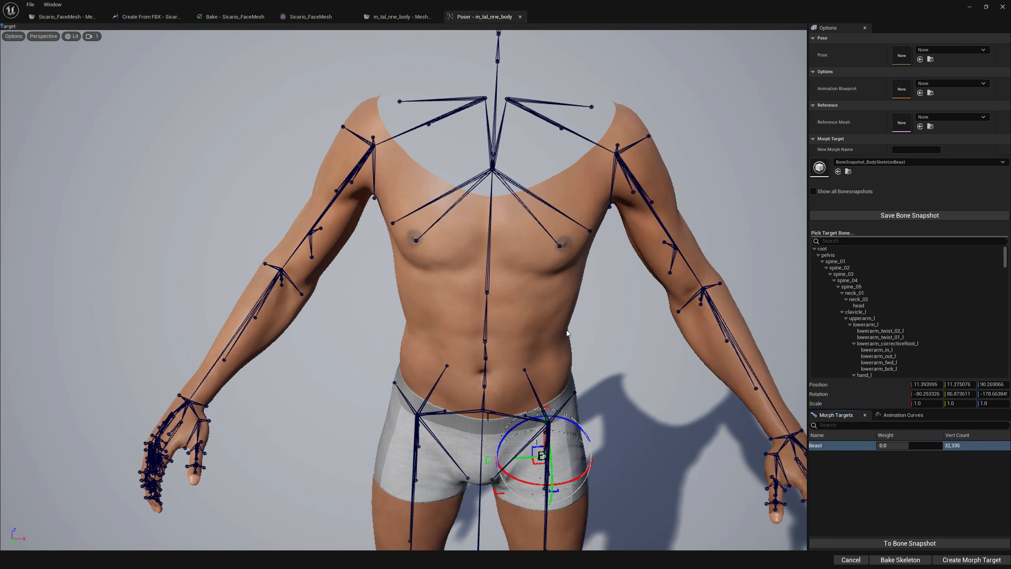
{"action": "left_click", "coordinate": [918, 161]}
{"action": "left_click", "coordinate": [825, 286]}
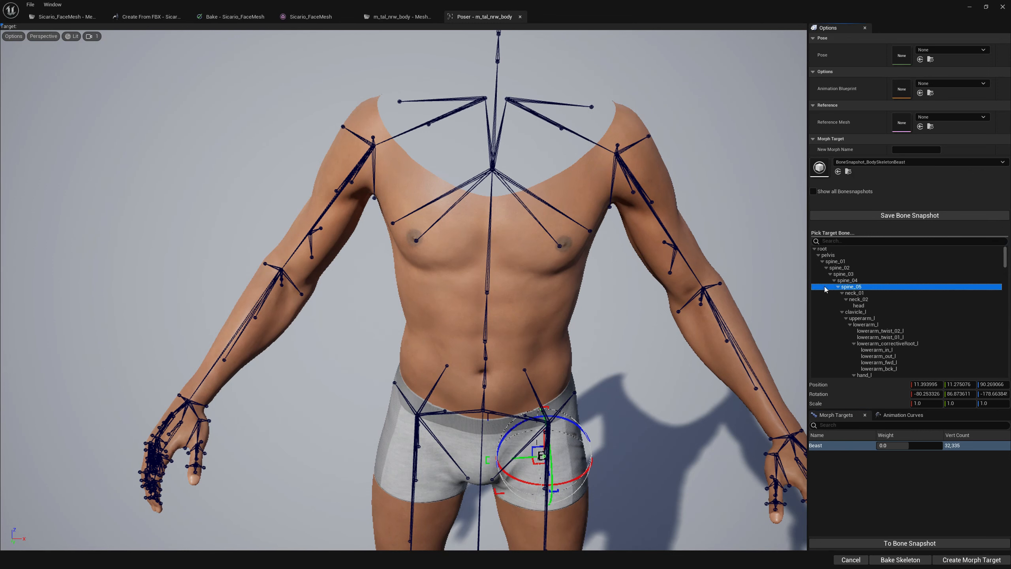
{"action": "left_click", "coordinate": [918, 149]}
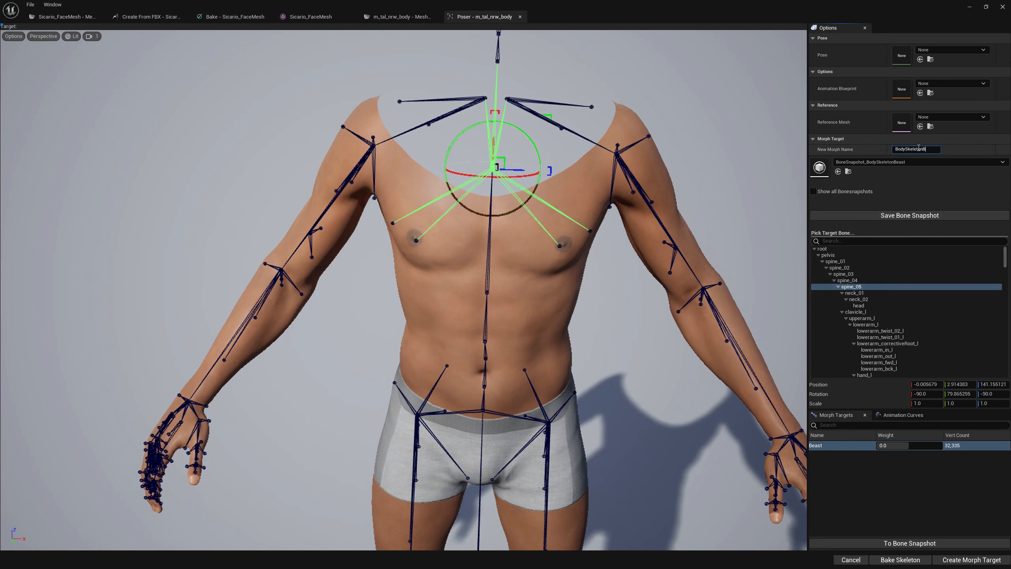
{"action": "left_click", "coordinate": [965, 560]}
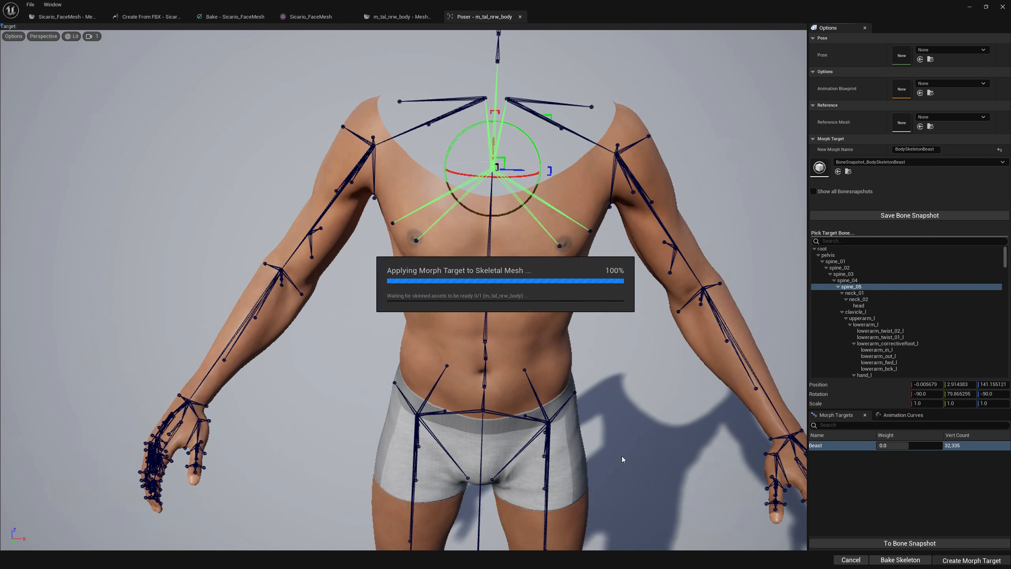
{"action": "left_click", "coordinate": [575, 304]}
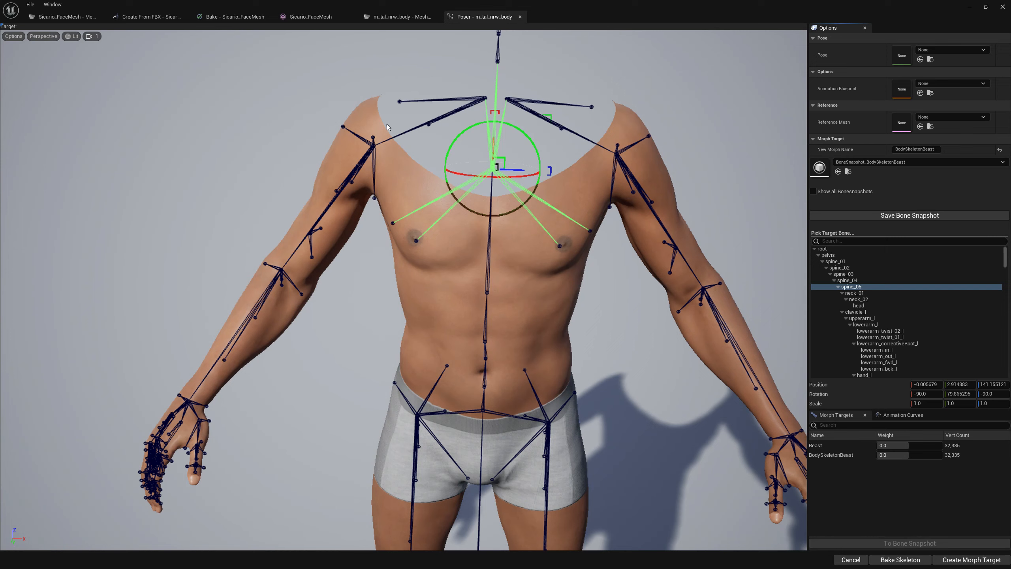
- Export the body's BodySkeletonBeast morph target as an OBJ named BodySkeletonbeast in the BeastTut folder
{"action": "left_click", "coordinate": [398, 16]}
{"action": "left_click", "coordinate": [846, 101]}
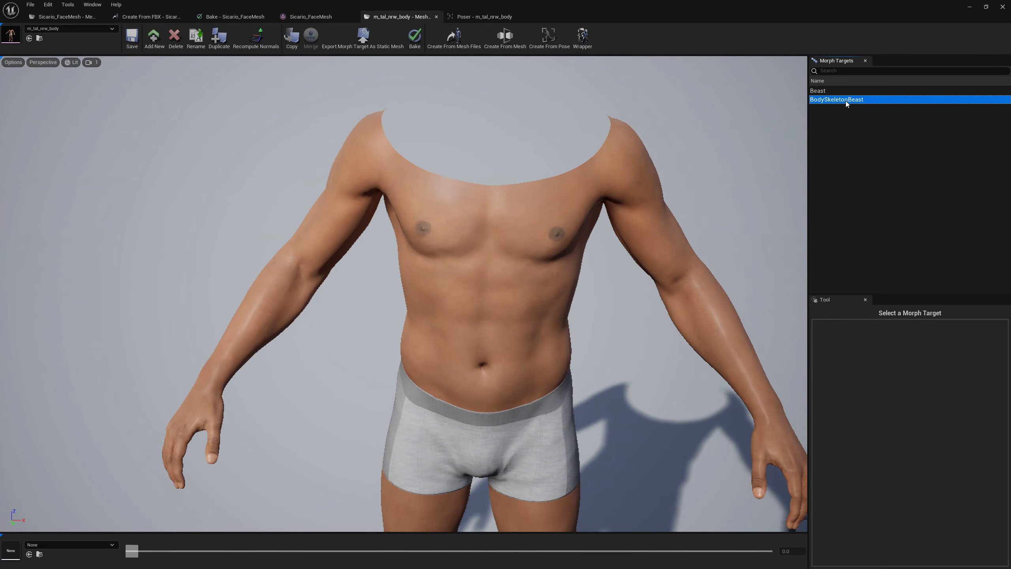
{"action": "right_click", "coordinate": [845, 101]}
{"action": "left_click", "coordinate": [899, 217]}
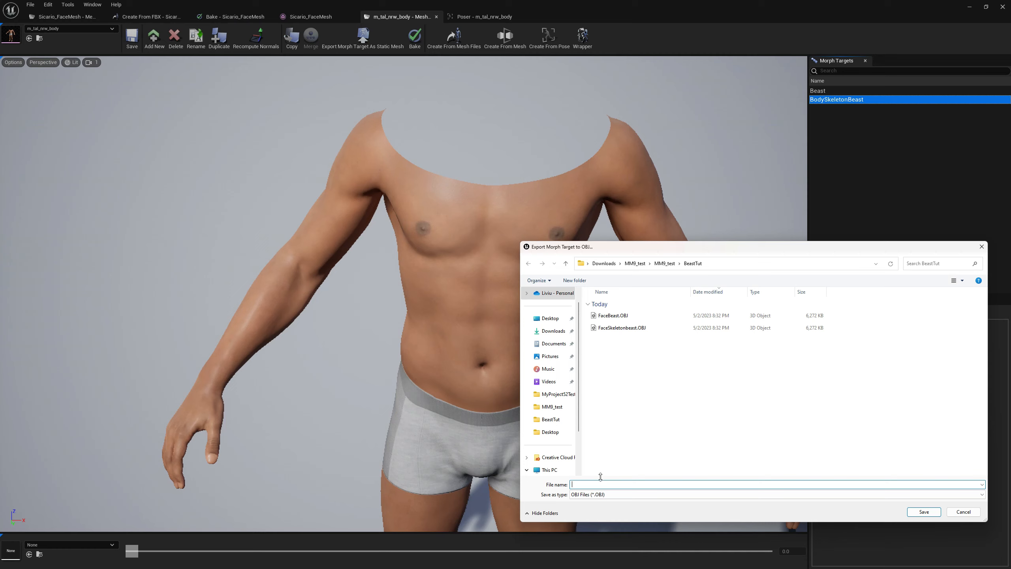
{"action": "type", "text": "BodySkeletonbeast"}
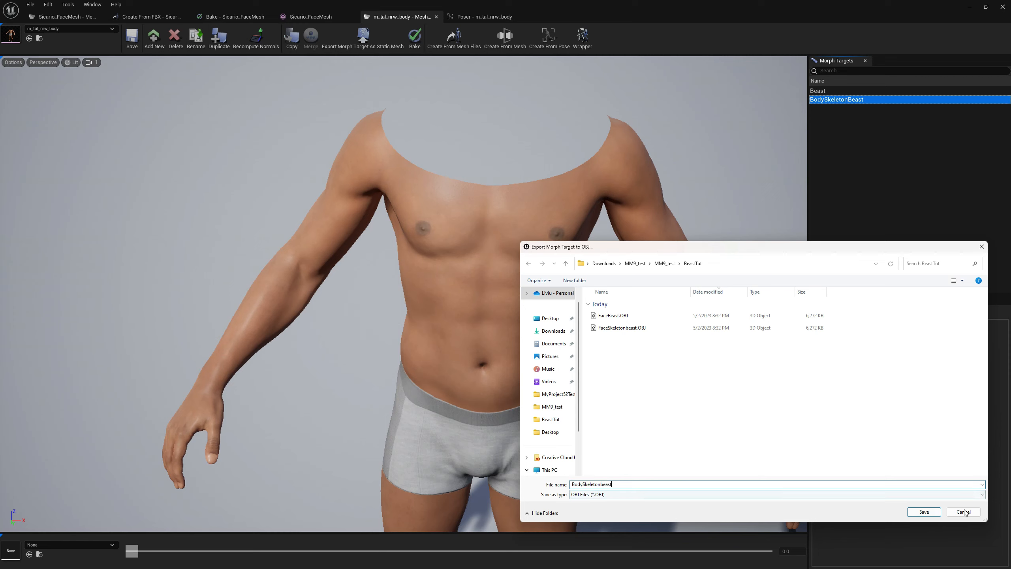
{"action": "left_click", "coordinate": [924, 512]}
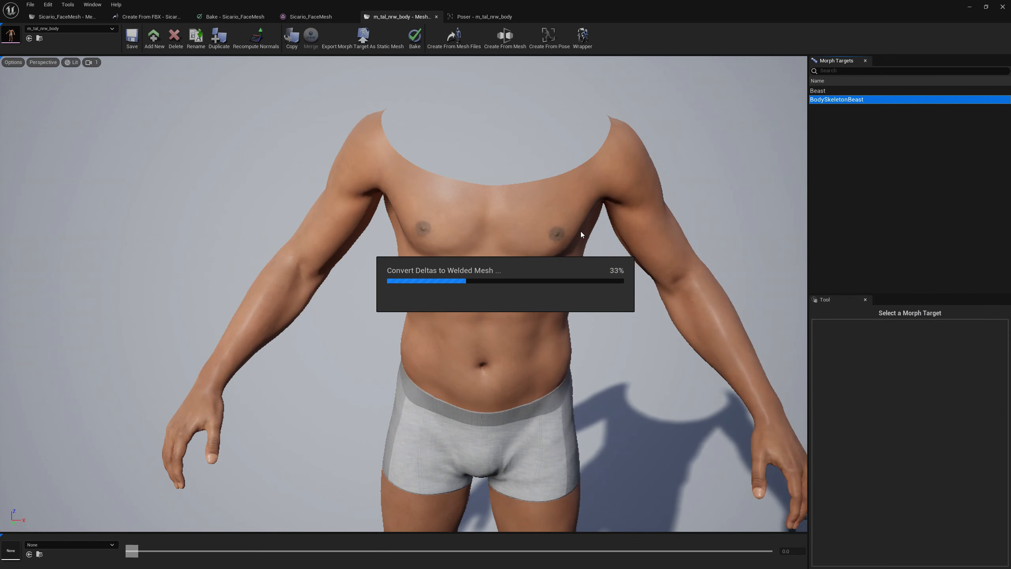
- Export the body's Beast morph target as an OBJ named BodyBeast in the BeastTut folder
{"action": "left_click", "coordinate": [835, 90]}
{"action": "right_click", "coordinate": [835, 90]}
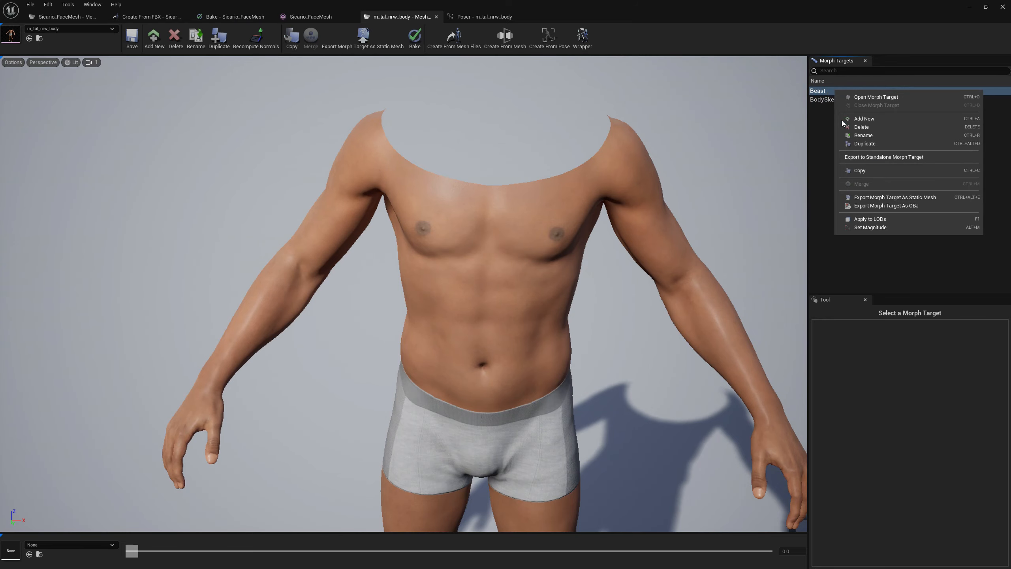
{"action": "left_click", "coordinate": [886, 205]}
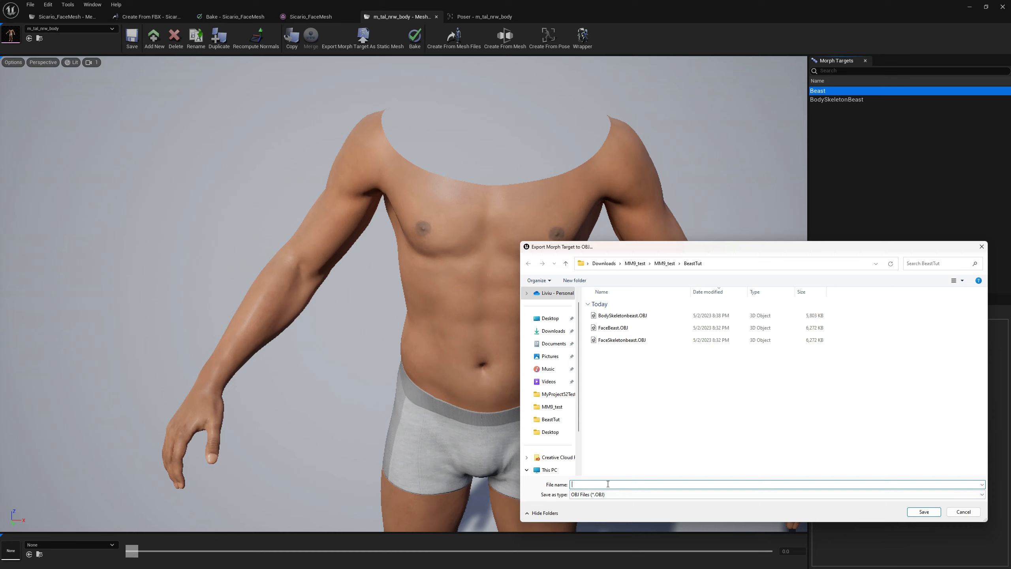
{"action": "type", "text": "Bod"}
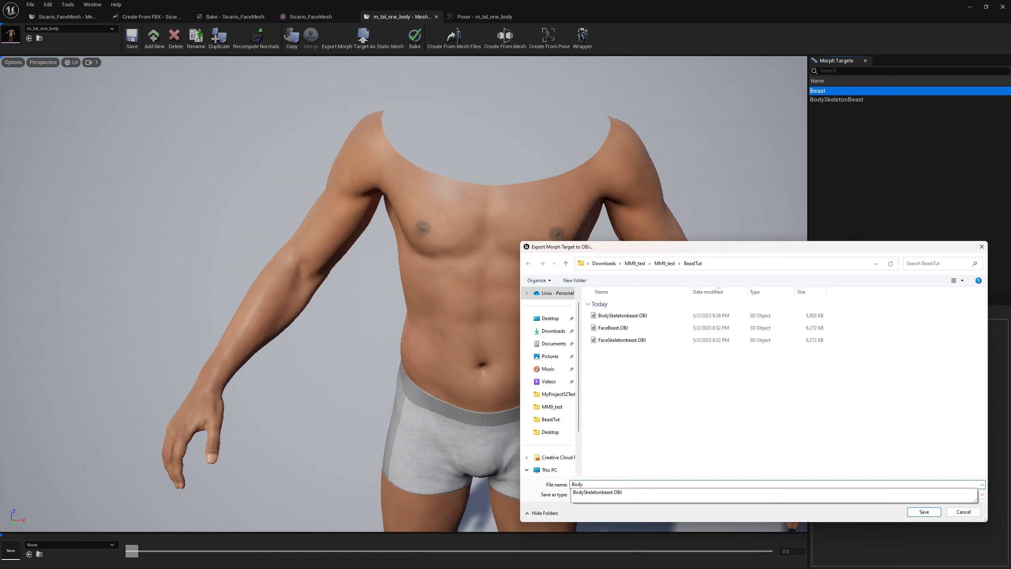
{"action": "type", "text": "yBeast"}
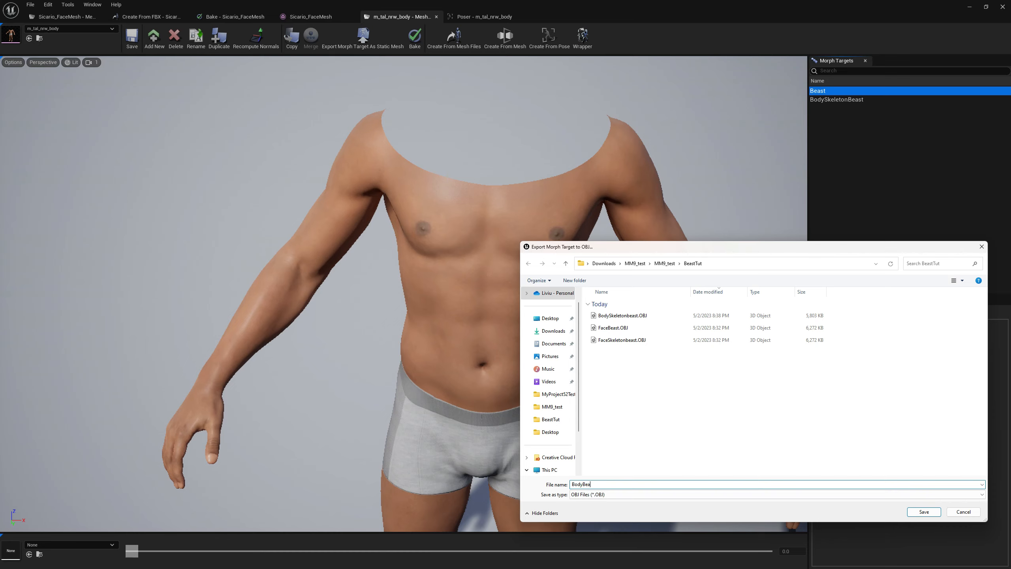
{"action": "left_click", "coordinate": [924, 512]}
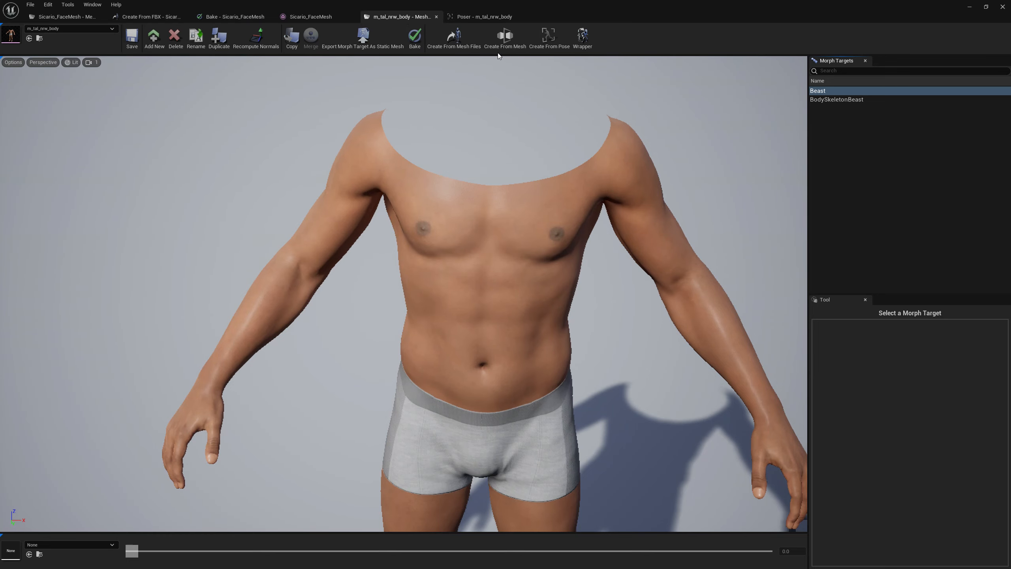
- Bake the snapshot-posed skeleton into m_tal_nrw_body from the Poser
{"action": "left_click", "coordinate": [483, 16]}
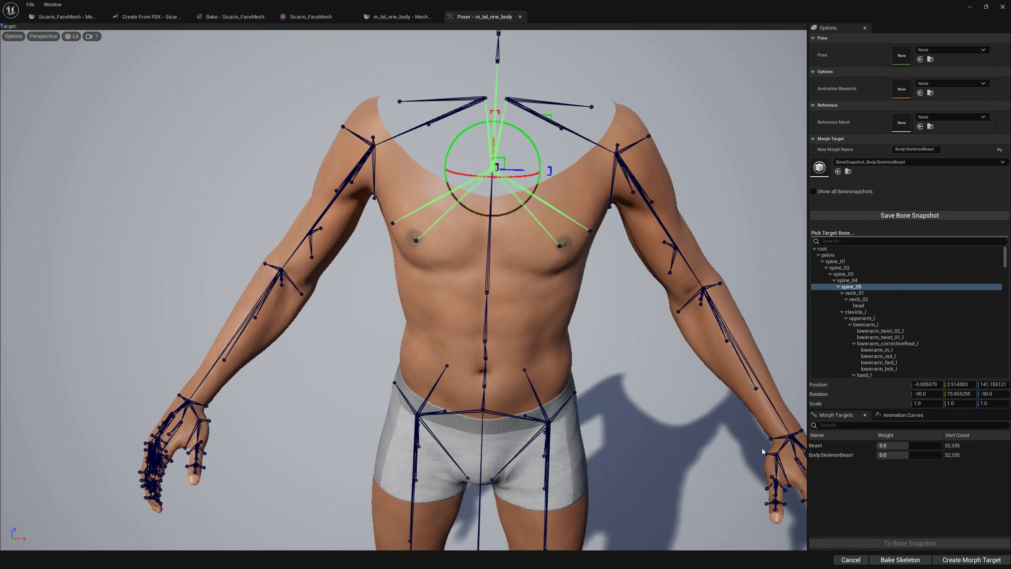
{"action": "left_click", "coordinate": [898, 560]}
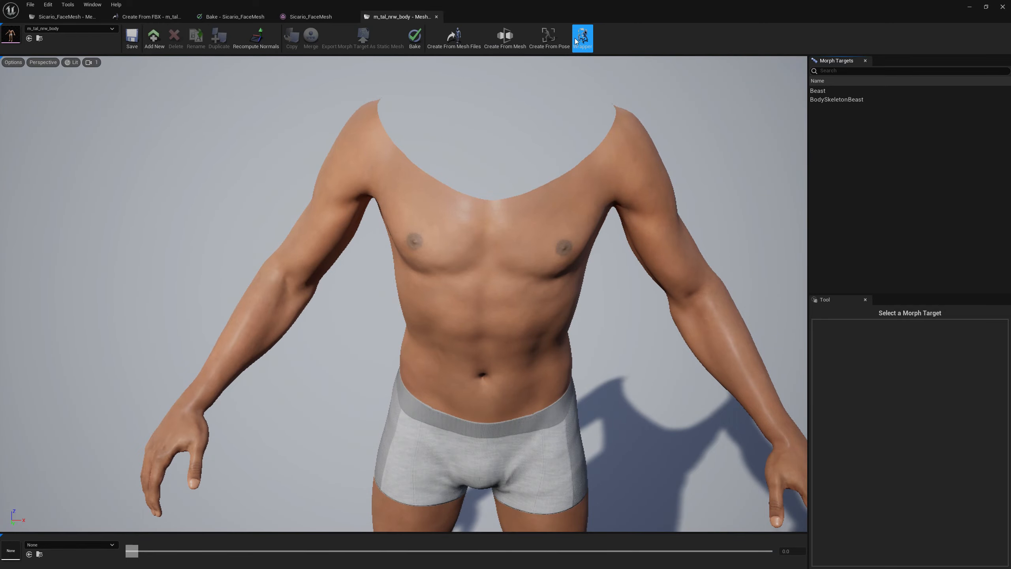
- Start creating a morph target from mesh files for m_tal_nrw_body and load FaceSkeletonbeast.OBJ as the base file
{"action": "left_click", "coordinate": [473, 47]}
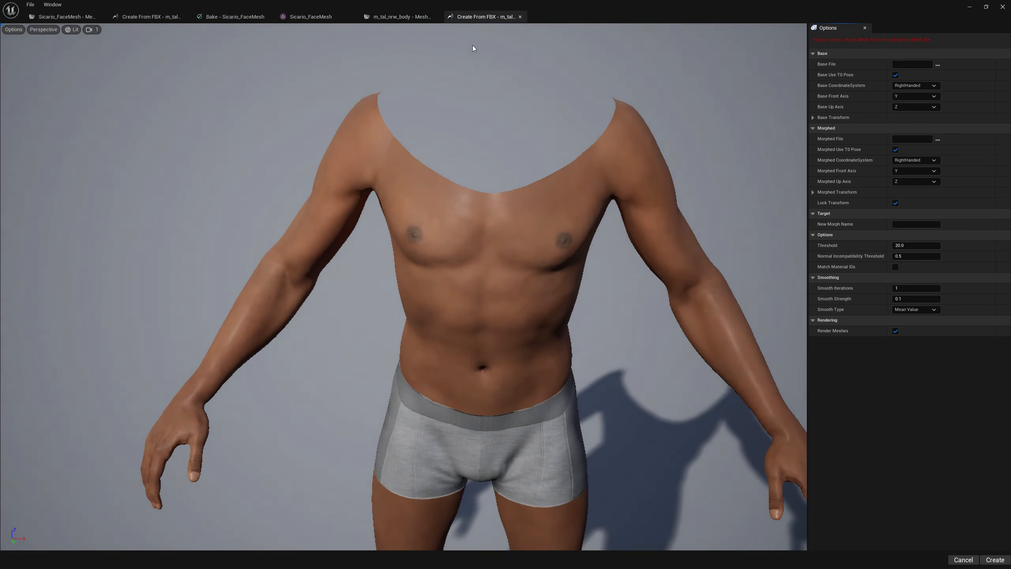
{"action": "left_click", "coordinate": [938, 65]}
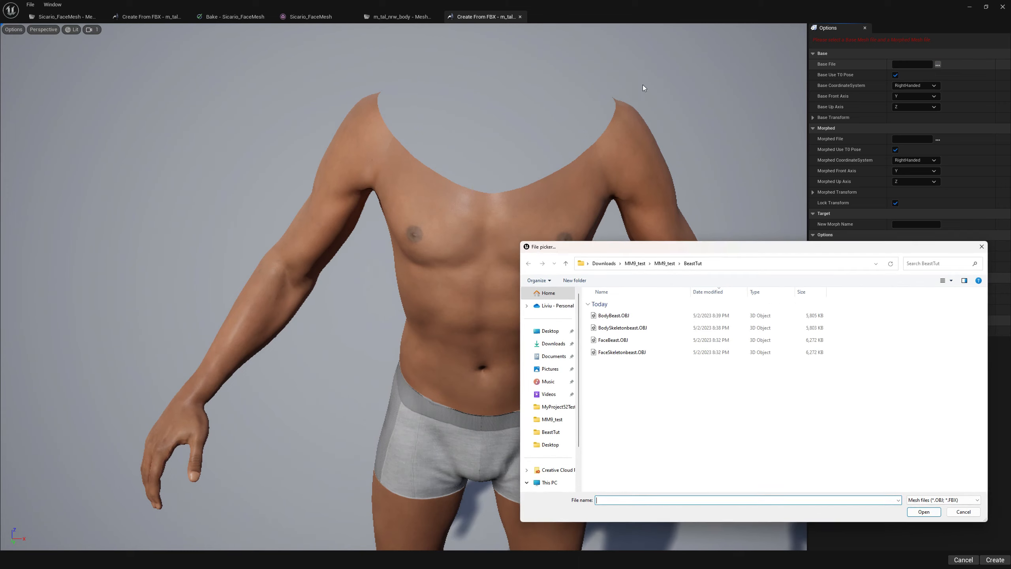
{"action": "left_click", "coordinate": [625, 357]}
{"action": "double_click", "coordinate": [625, 354]}
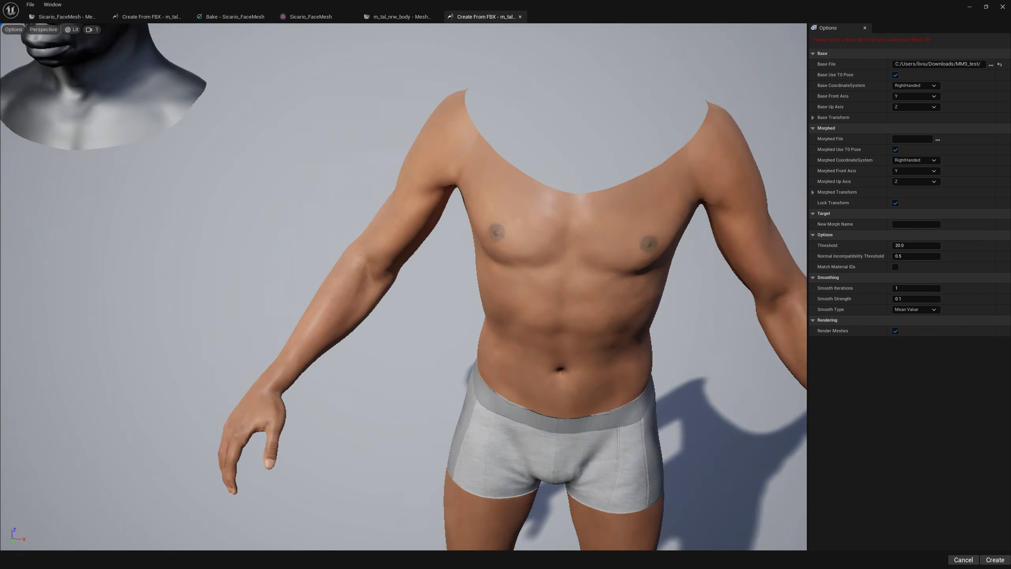
- Replace the base file with BodySkeletonbeast.OBJ and load BodyBeast.OBJ as the morphed file
{"action": "left_click", "coordinate": [991, 65]}
{"action": "double_click", "coordinate": [606, 331]}
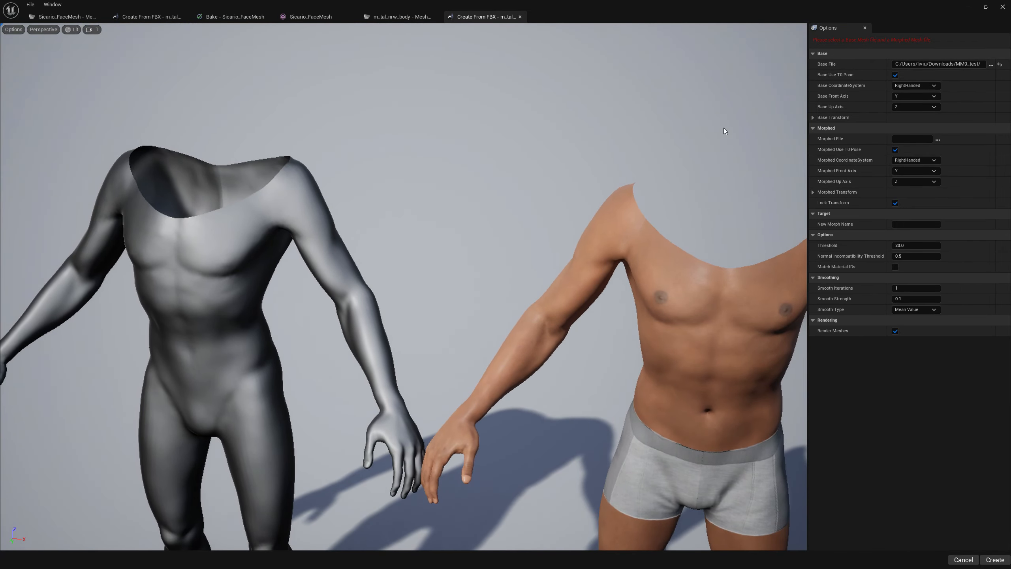
{"action": "left_click", "coordinate": [938, 140]}
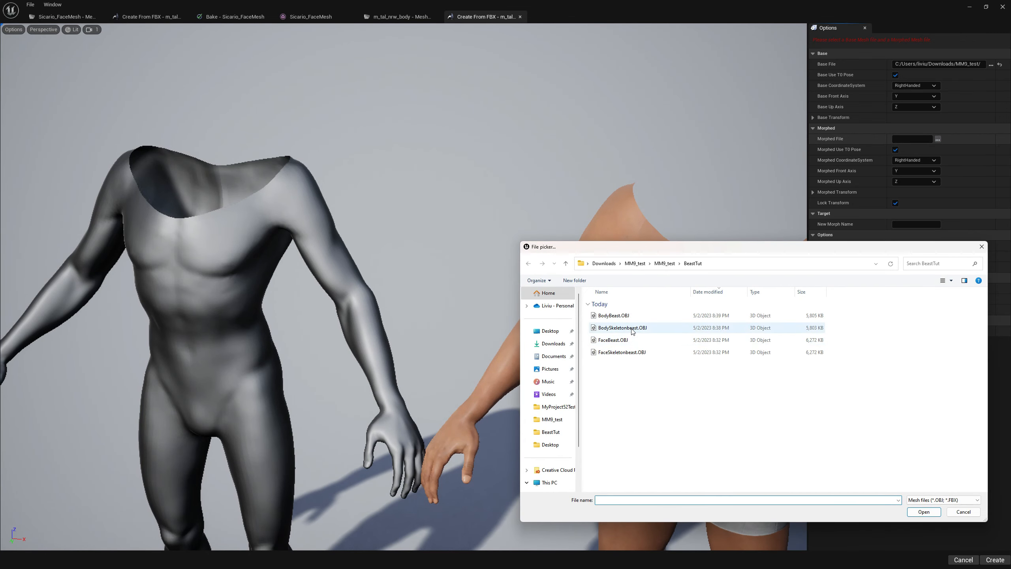
{"action": "double_click", "coordinate": [627, 316]}
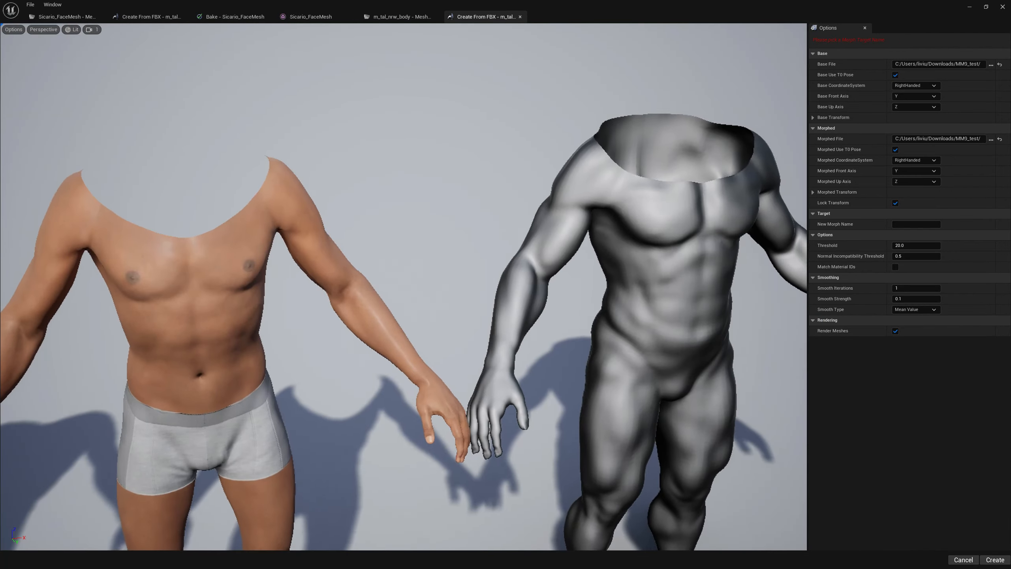
{"action": "key", "text": "s"}
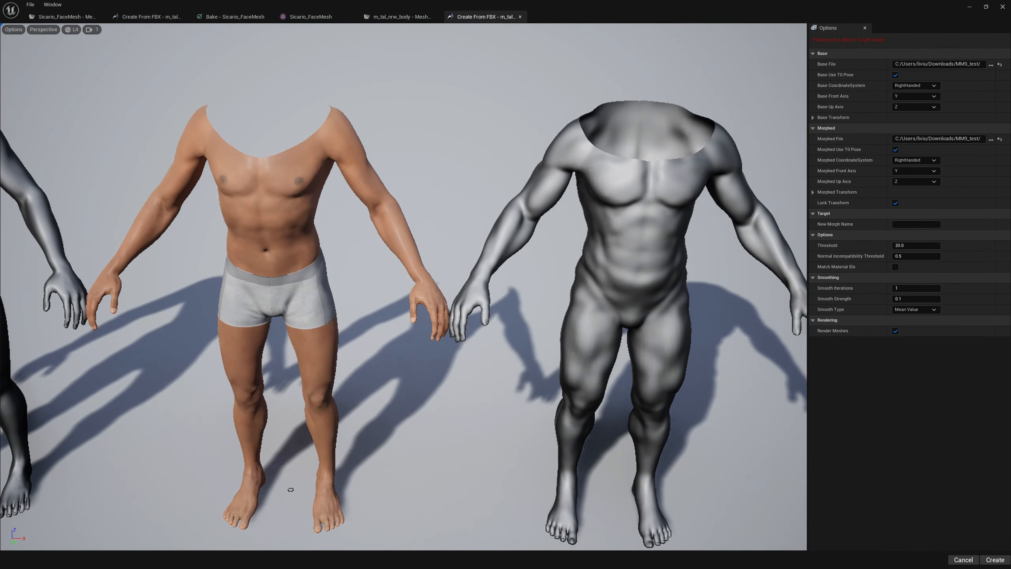
{"action": "right_click_drag", "start_coordinate": [717, 236], "coordinate": [724, 313]}
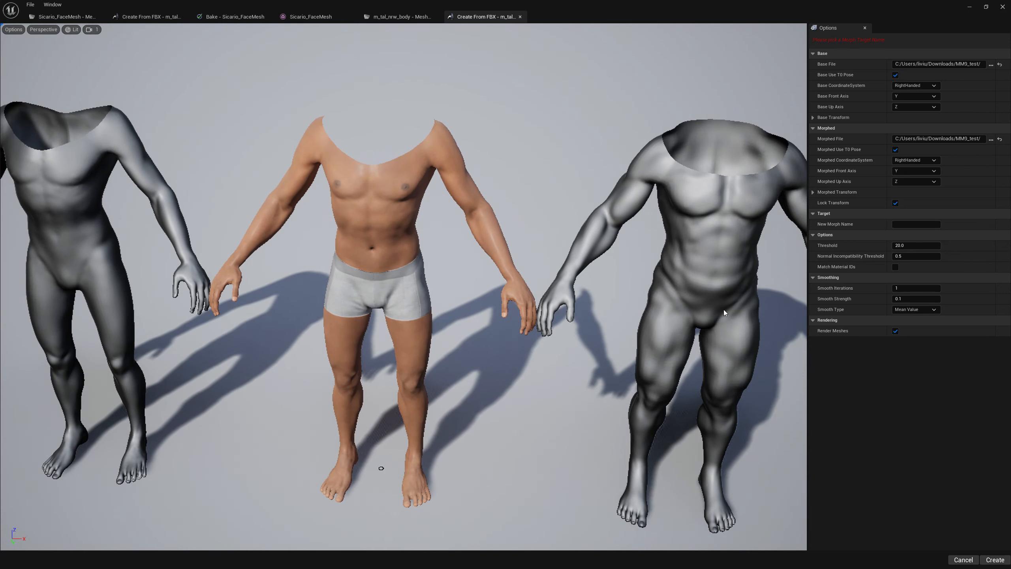
- Name the new morph target Beast, set Smooth Iterations to 0, and create it on m_tal_nrw_body
{"action": "left_click", "coordinate": [914, 225]}
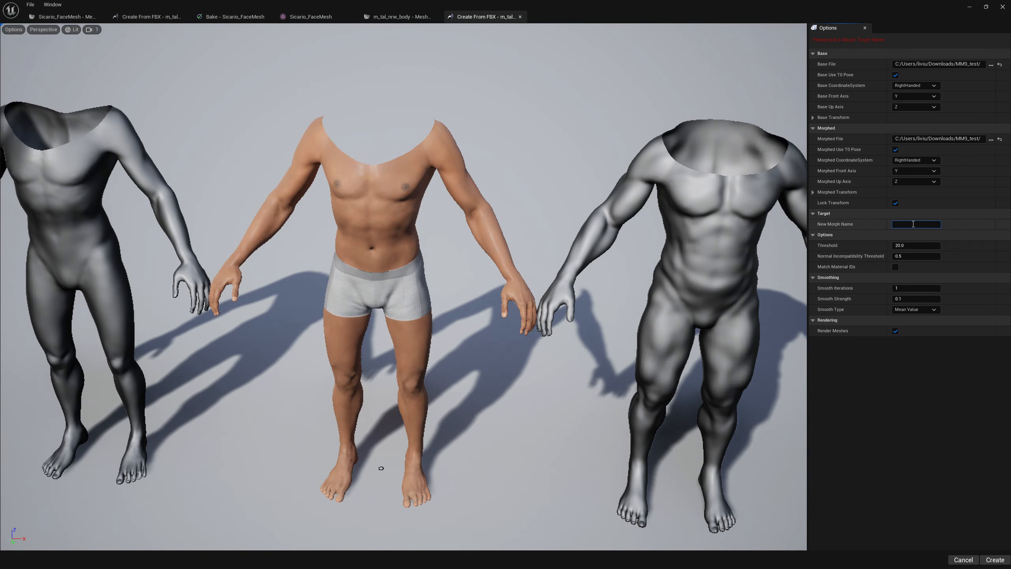
{"action": "left_click", "coordinate": [911, 288]}
{"action": "type", "text": "0"}
{"action": "key", "text": "Return"}
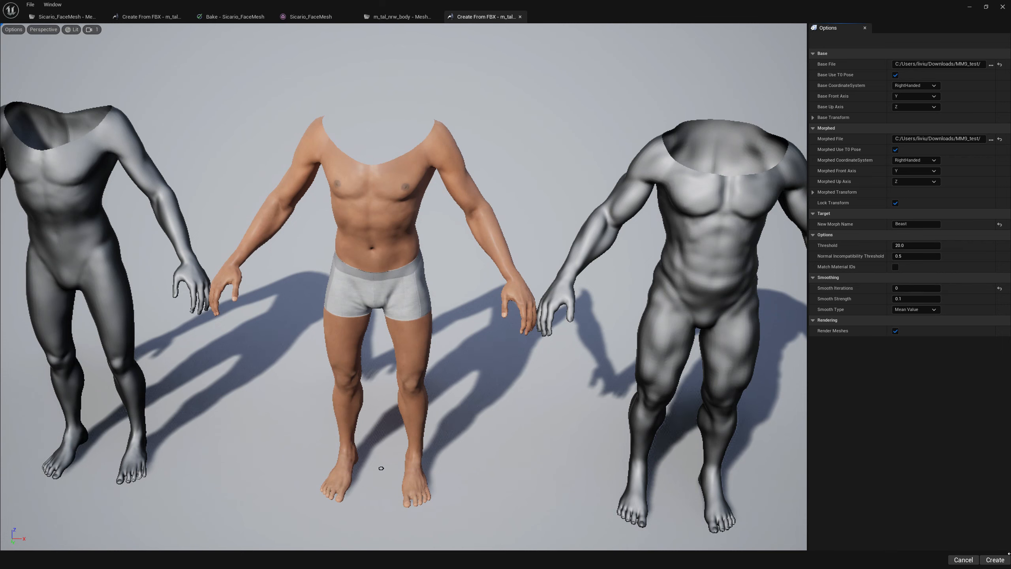
{"action": "left_click", "coordinate": [999, 563]}
{"action": "left_click", "coordinate": [523, 304]}
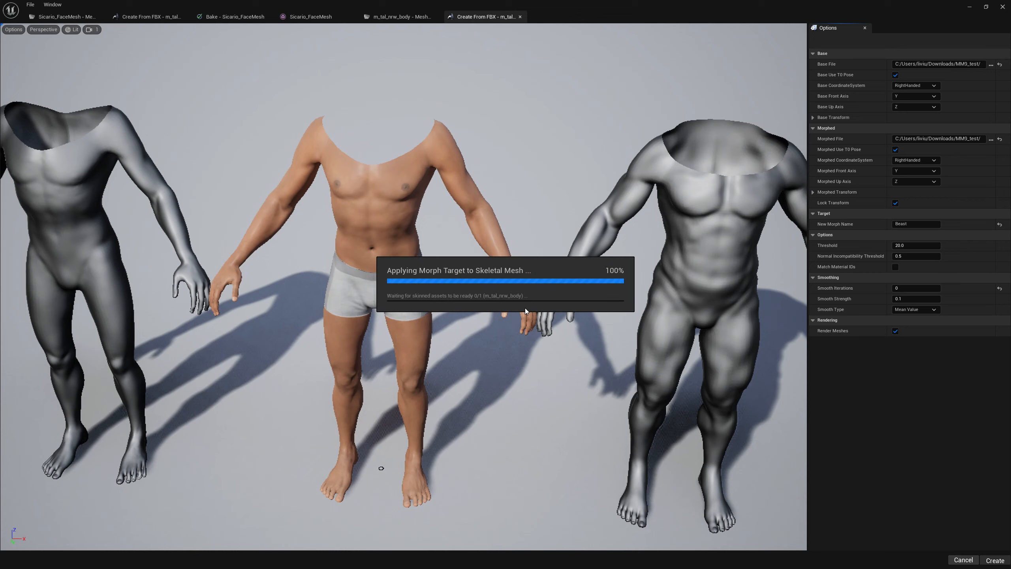
{"action": "left_click", "coordinate": [560, 303]}
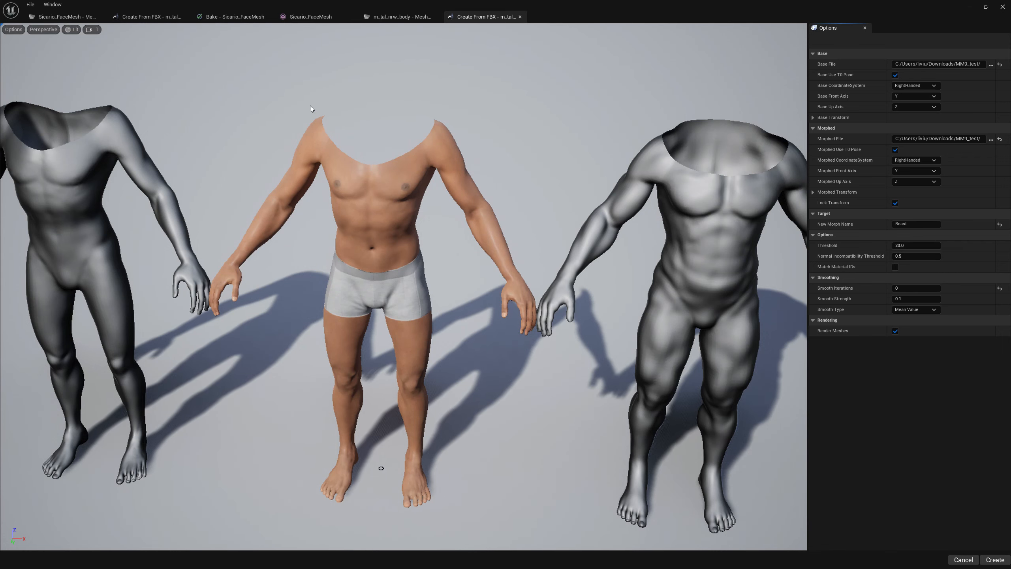
- Bake the Beast morph target into m_tal_nrw_body at a weight of 1.0
{"action": "left_click", "coordinate": [401, 18]}
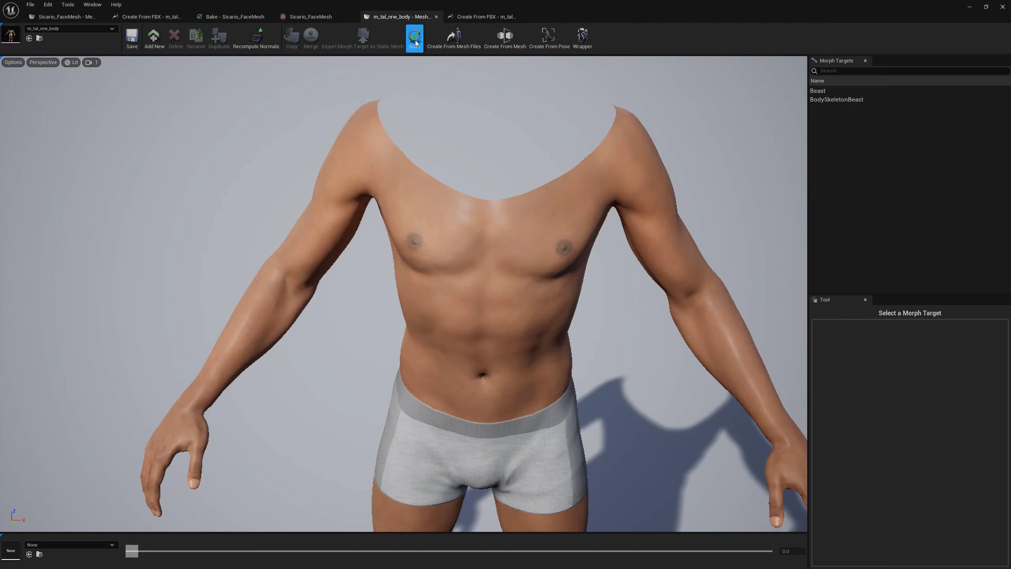
{"action": "left_click", "coordinate": [419, 44]}
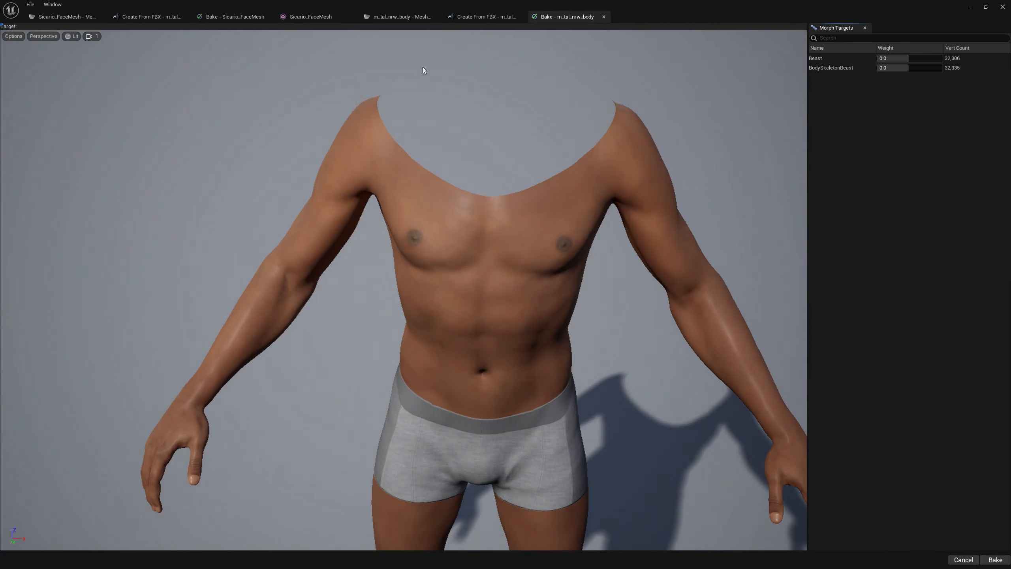
{"action": "left_click", "coordinate": [904, 60]}
{"action": "type", "text": "1"}
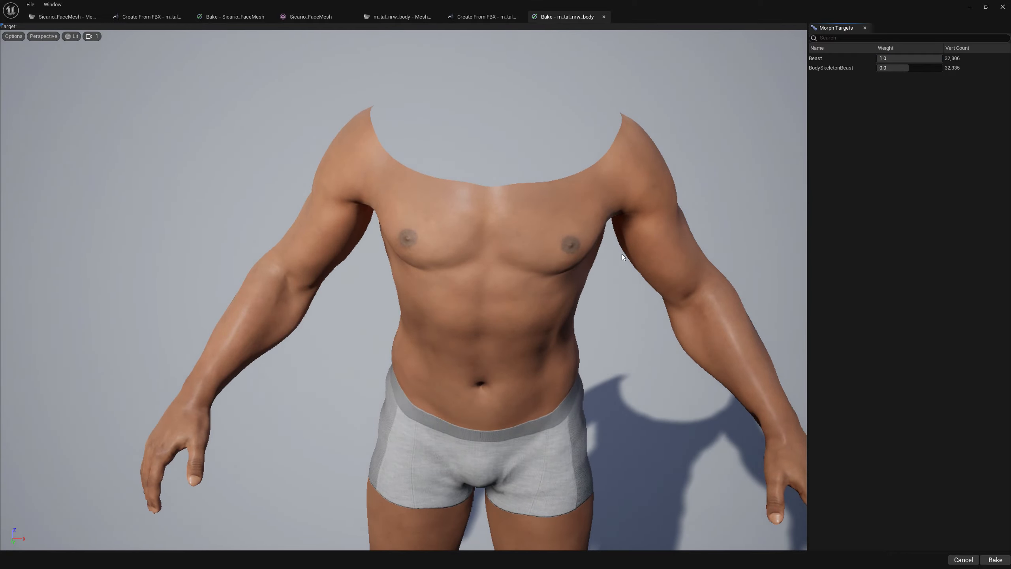
{"action": "key", "text": "Return"}
{"action": "right_click_drag", "start_coordinate": [494, 291], "coordinate": [510, 343]}
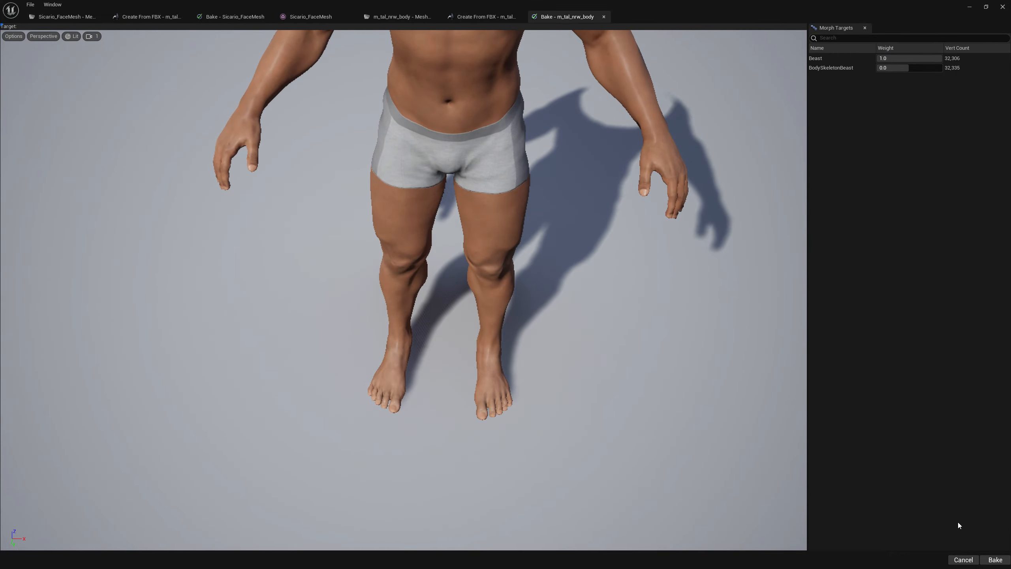
{"action": "left_click", "coordinate": [991, 558]}
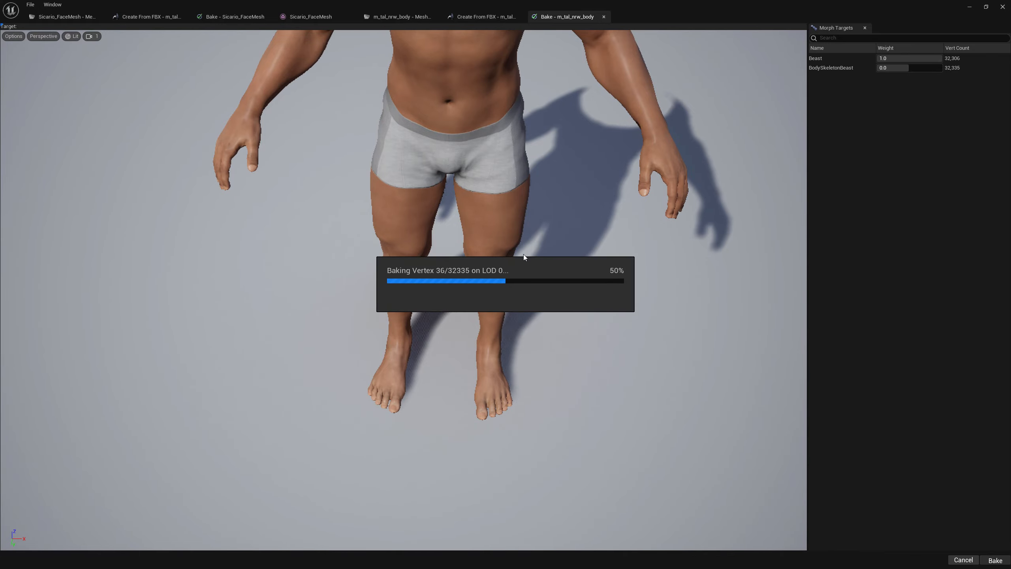
- Save all unsaved assets in the project, including the bone snapshot, body mesh and base skeleton
{"action": "left_click", "coordinate": [970, 6]}
{"action": "left_click", "coordinate": [44, 562]}
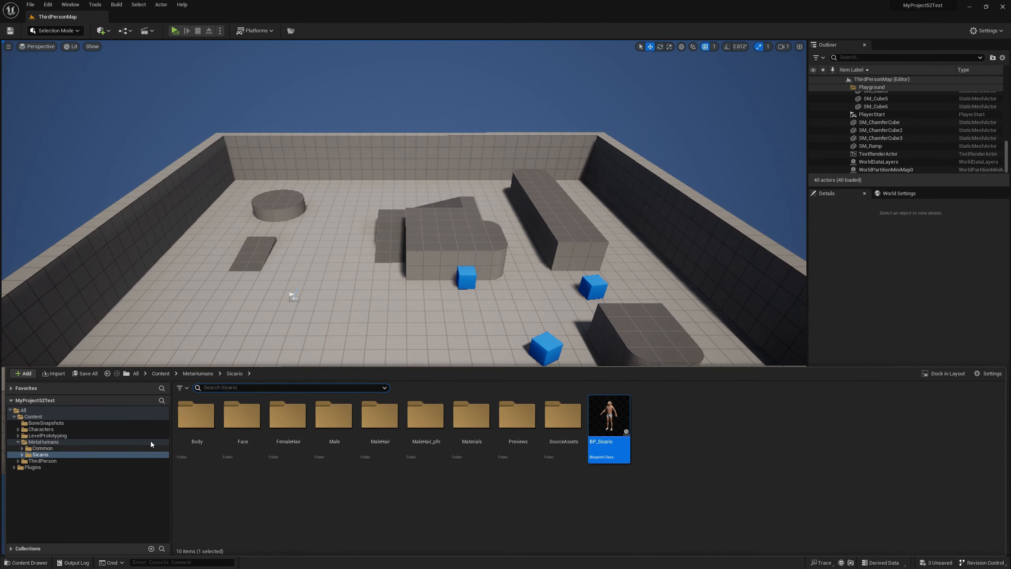
{"action": "left_click", "coordinate": [90, 376]}
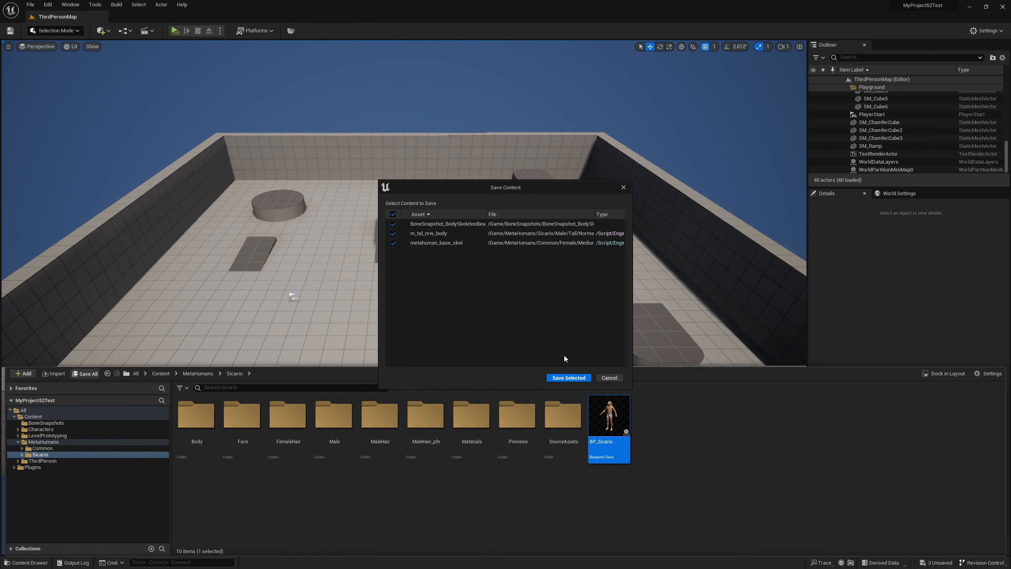
{"action": "left_click", "coordinate": [564, 377]}
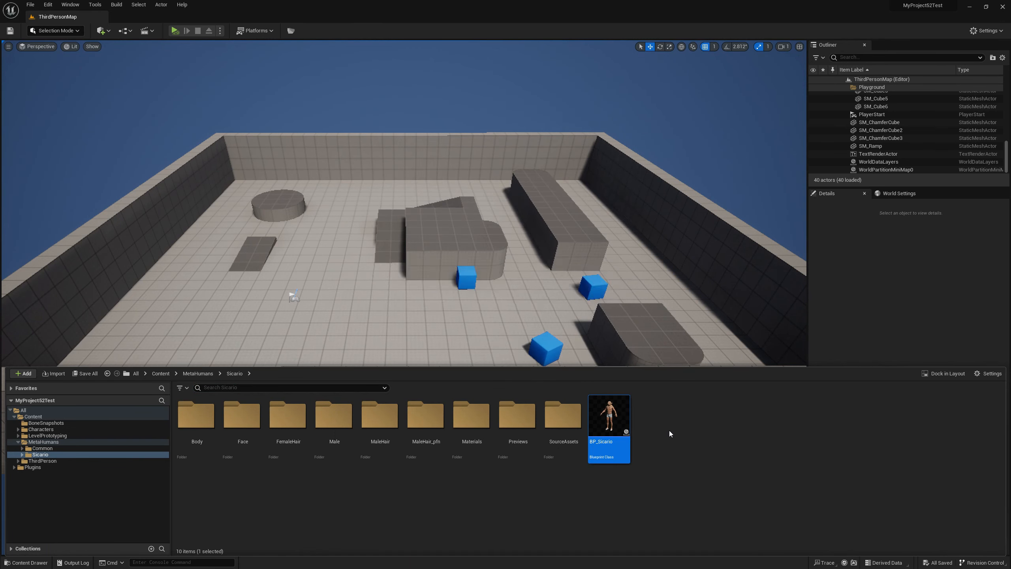
- In BP_Sicario's event graph, break the execution link from Set Update Animation in Editor to Set Morph Target, then compile and save
{"action": "double_click", "coordinate": [609, 411]}
{"action": "right_click", "coordinate": [527, 232]}
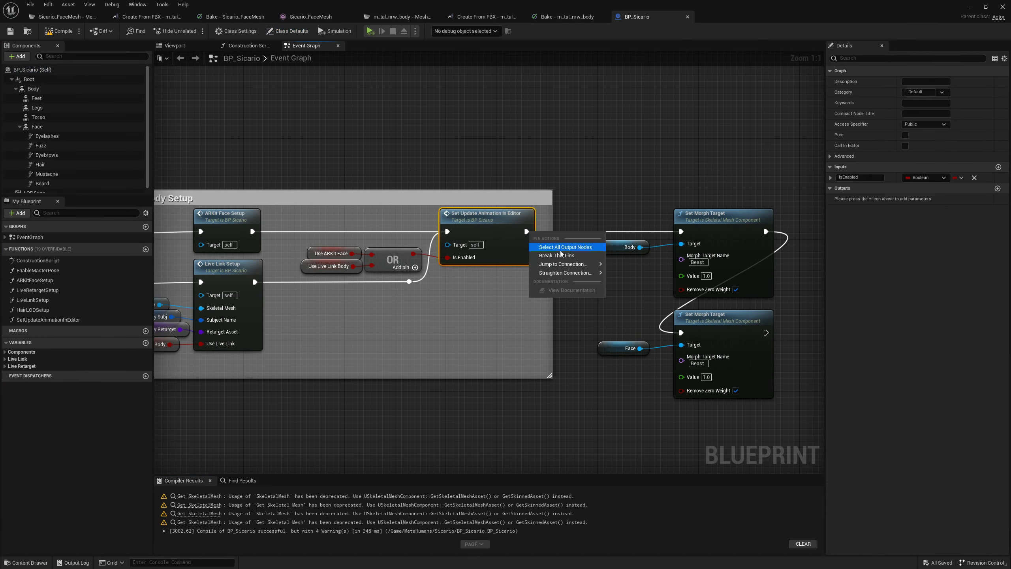
{"action": "left_click", "coordinate": [564, 256]}
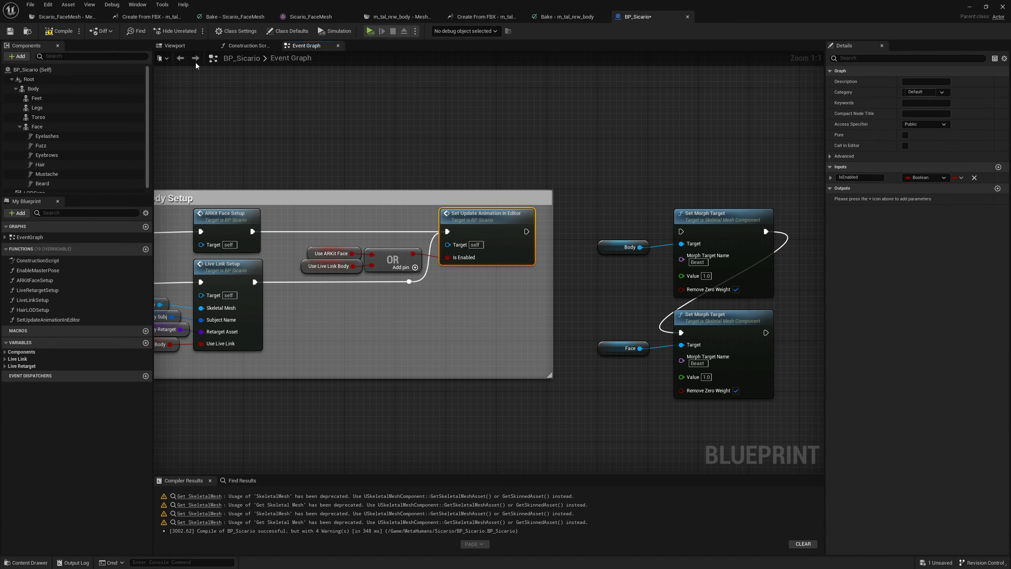
{"action": "left_click", "coordinate": [55, 31]}
{"action": "left_click", "coordinate": [10, 31]}
- Examine the baked BP_Sicario character in the viewport, focusing on the seam between face and body around the neck and shoulders
{"action": "left_click", "coordinate": [175, 46]}
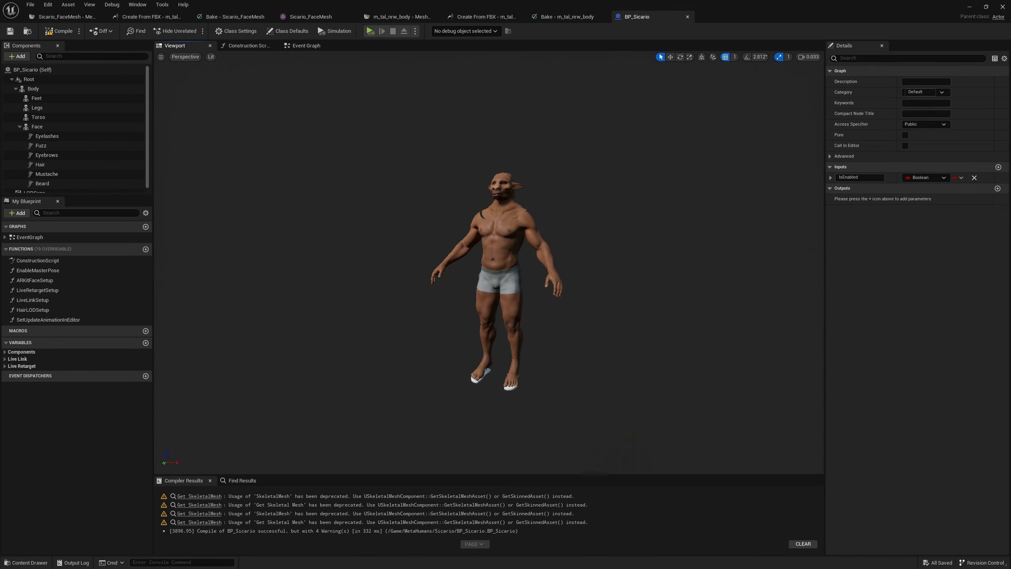
{"action": "key", "text": "w"}
{"action": "right_click_drag", "start_coordinate": [494, 279], "coordinate": [494, 208]}
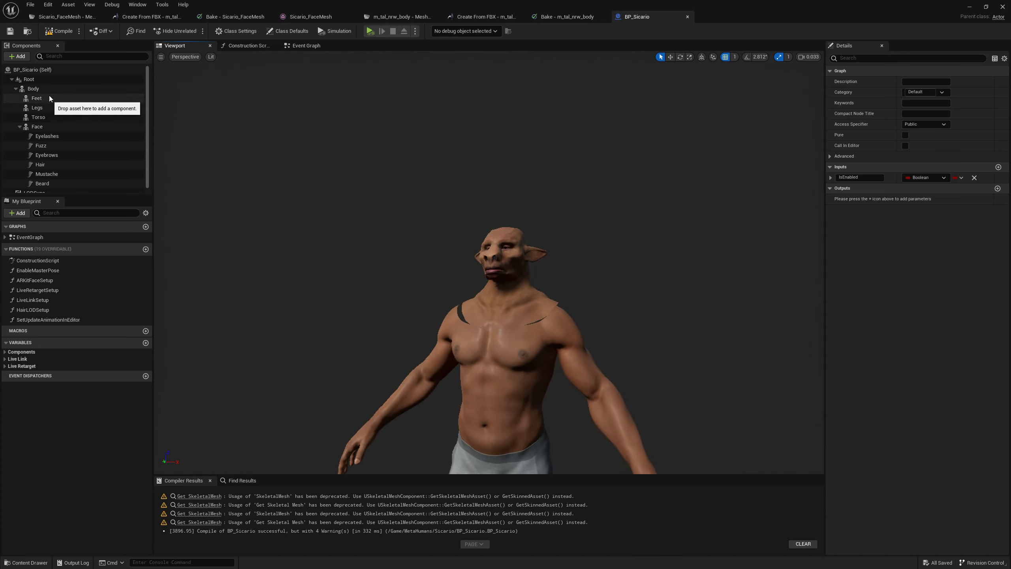
{"action": "key", "text": "w"}
{"action": "right_click_drag", "start_coordinate": [414, 263], "coordinate": [399, 257]}
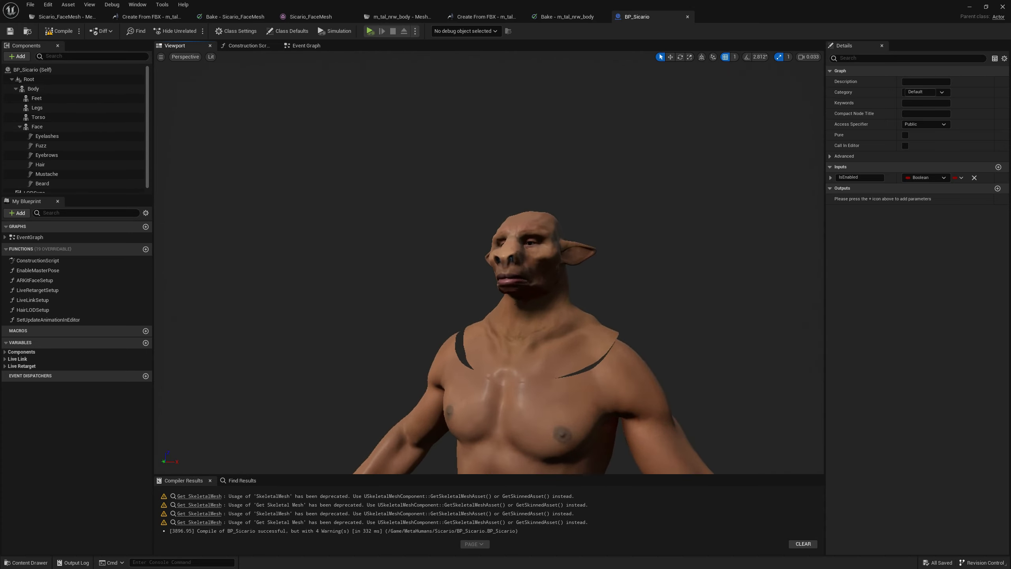
{"action": "key", "text": "d"}
{"action": "right_click_drag", "start_coordinate": [590, 272], "coordinate": [517, 272]}
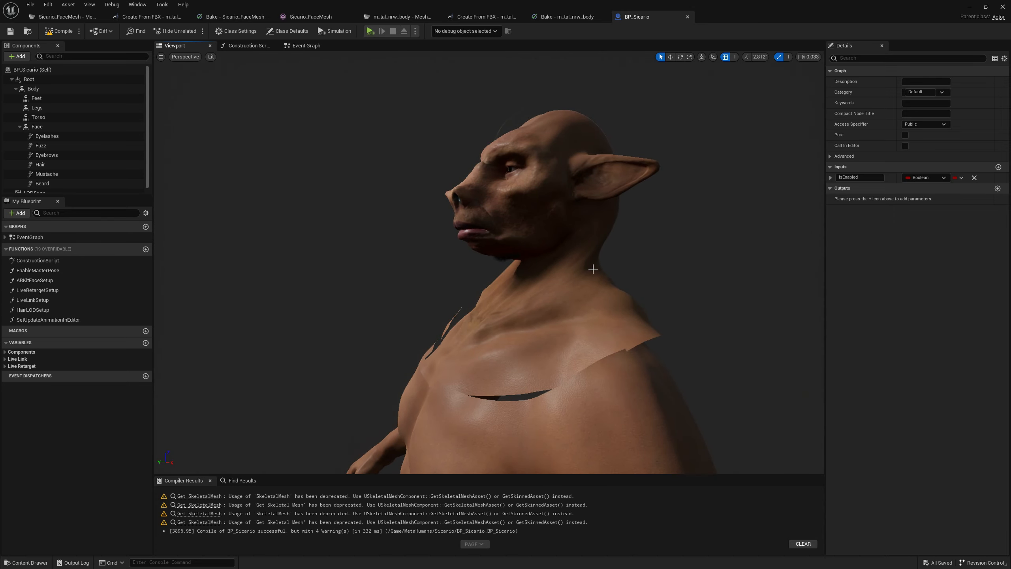
- Assign m_tal_nrw_body as the reference skeletal mesh for Sicario_FaceMesh and detach the reference settings into a separate window
{"action": "left_click", "coordinate": [67, 19]}
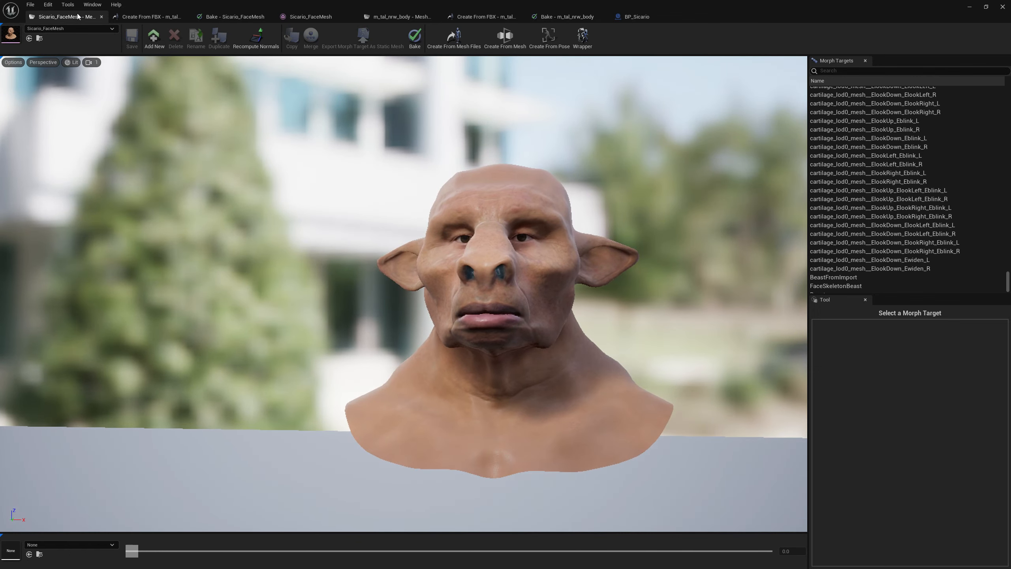
{"action": "left_click", "coordinate": [68, 5]}
{"action": "left_click", "coordinate": [119, 17]}
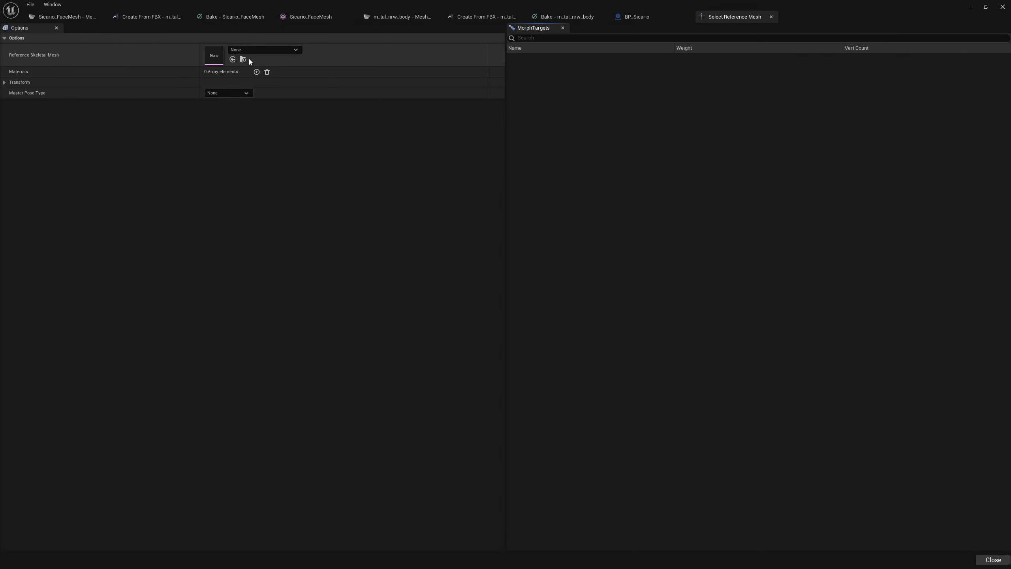
{"action": "left_click", "coordinate": [256, 50]}
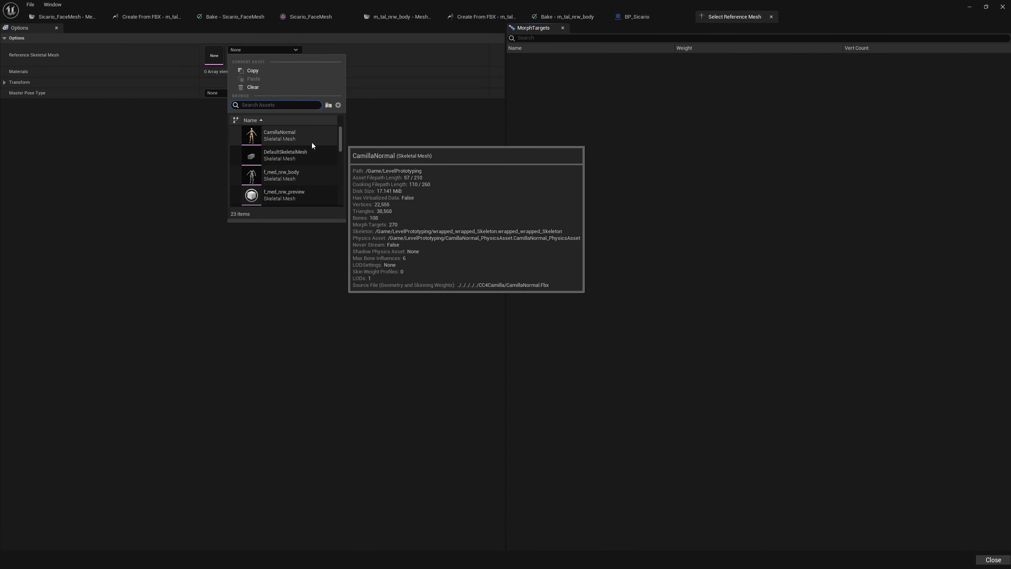
{"action": "type", "text": "sicari"}
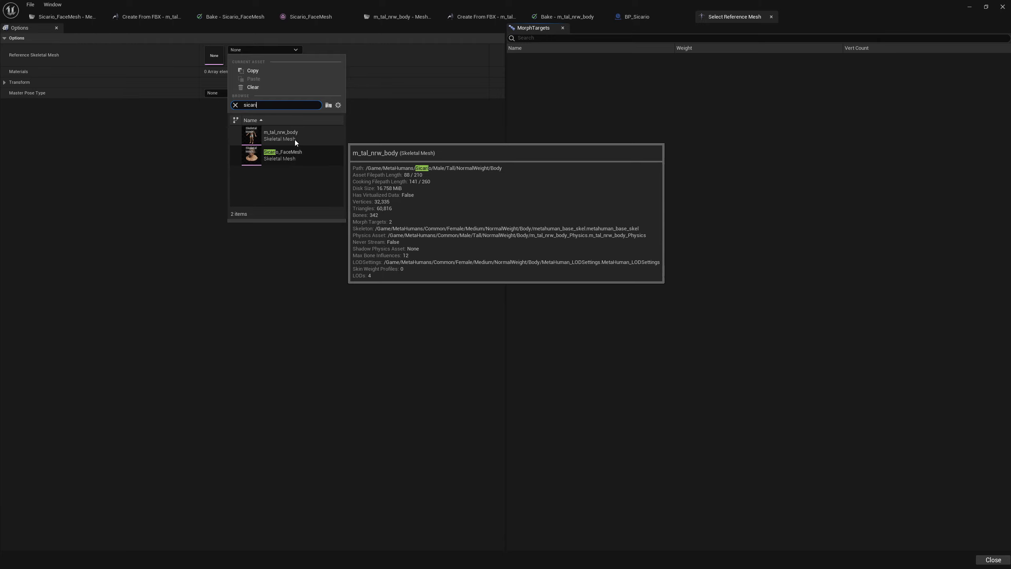
{"action": "left_click", "coordinate": [294, 139]}
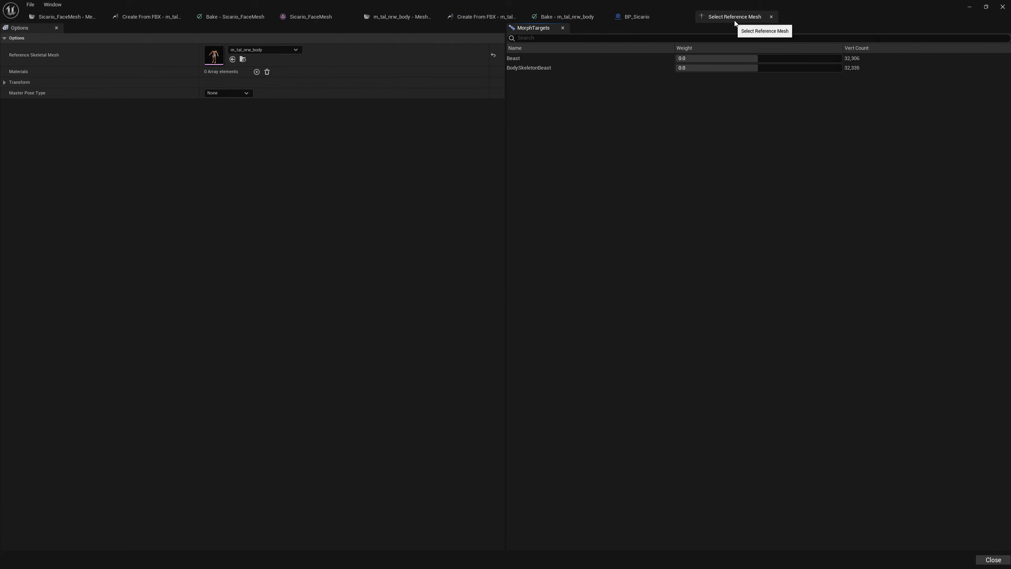
{"action": "left_click_drag", "start_coordinate": [698, 3], "coordinate": [646, 216]}
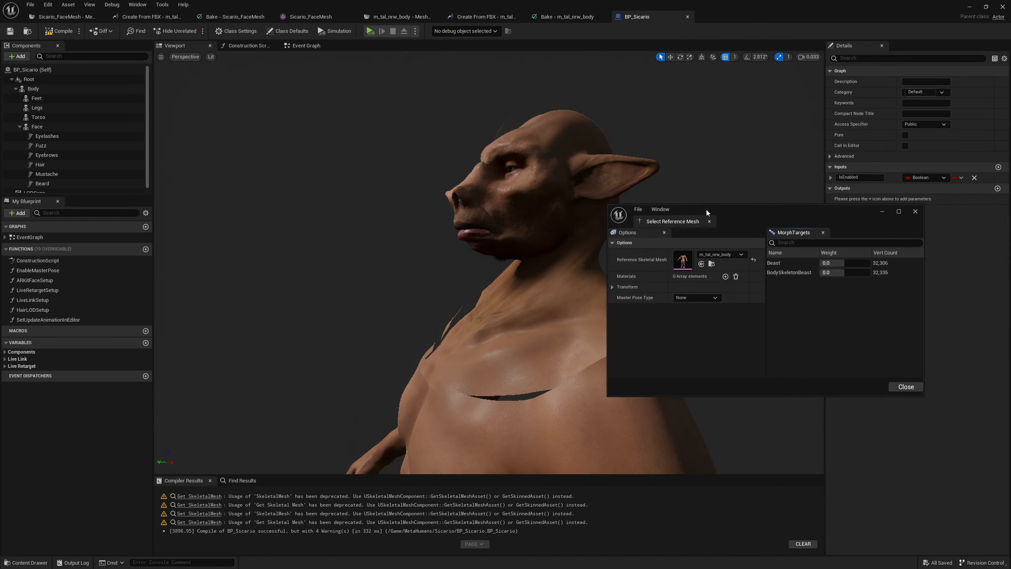
- Return to Sicario_FaceMesh, set the body reference's Master Pose Type to Reference, and close the reference settings
{"action": "left_click", "coordinate": [398, 16]}
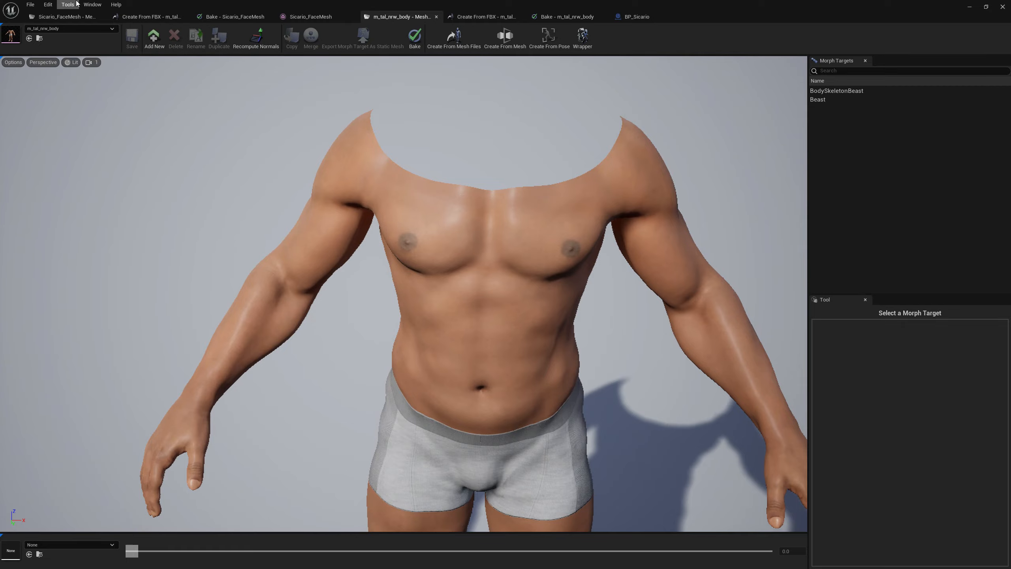
{"action": "left_click", "coordinate": [64, 16]}
{"action": "right_click_drag", "start_coordinate": [446, 191], "coordinate": [454, 243]}
{"action": "key", "text": "s"}
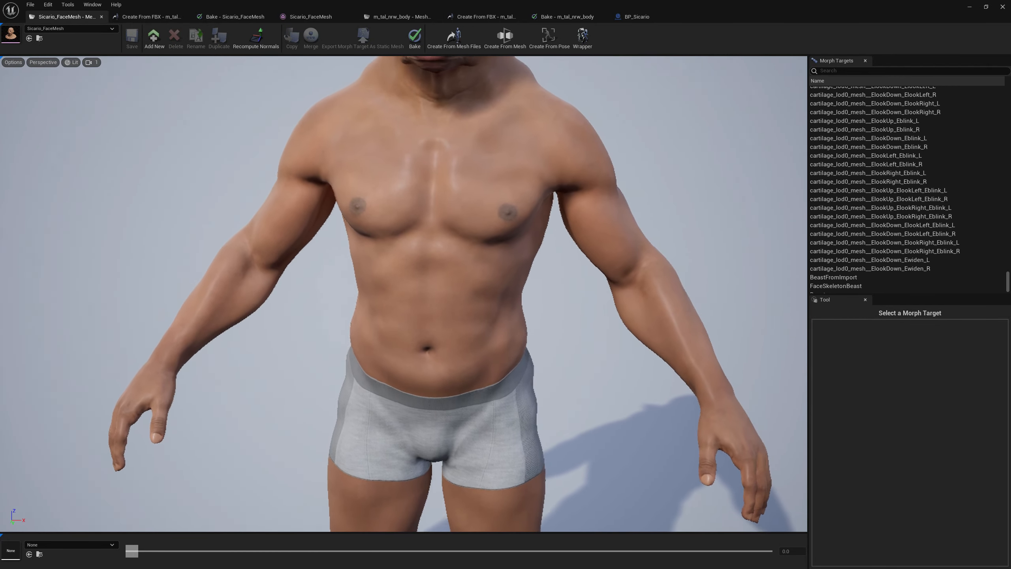
{"action": "key", "text": "s"}
{"action": "right_click_drag", "start_coordinate": [447, 191], "coordinate": [447, 148]}
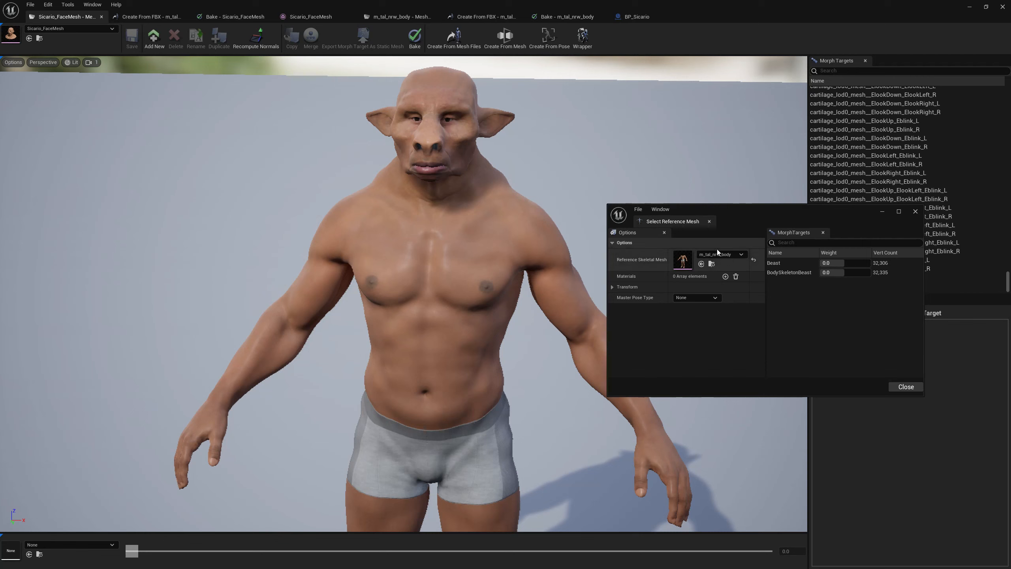
{"action": "left_click", "coordinate": [691, 297]}
{"action": "left_click", "coordinate": [690, 321]}
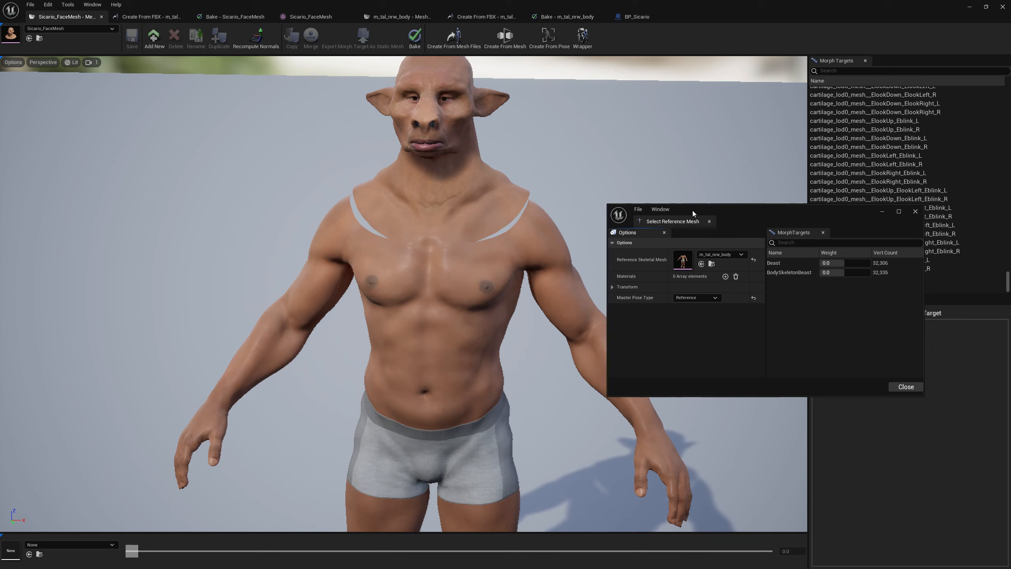
{"action": "left_click", "coordinate": [915, 211]}
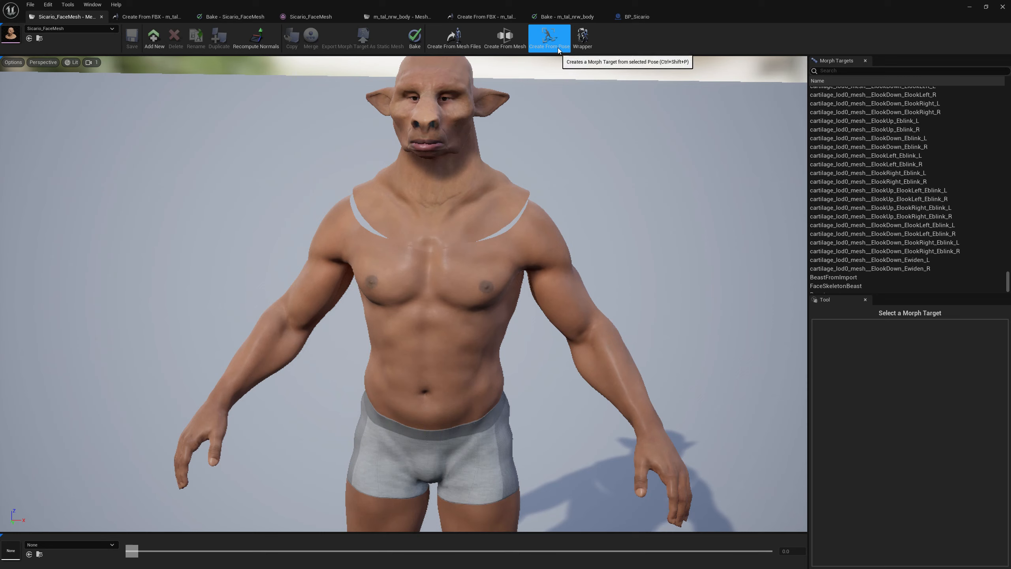
- Start a morph target from pose for Sicario_FaceMesh and save its bone snapshot as BoneSnapshot_ToBody in the BoneSnapshots folder
{"action": "left_click", "coordinate": [549, 38]}
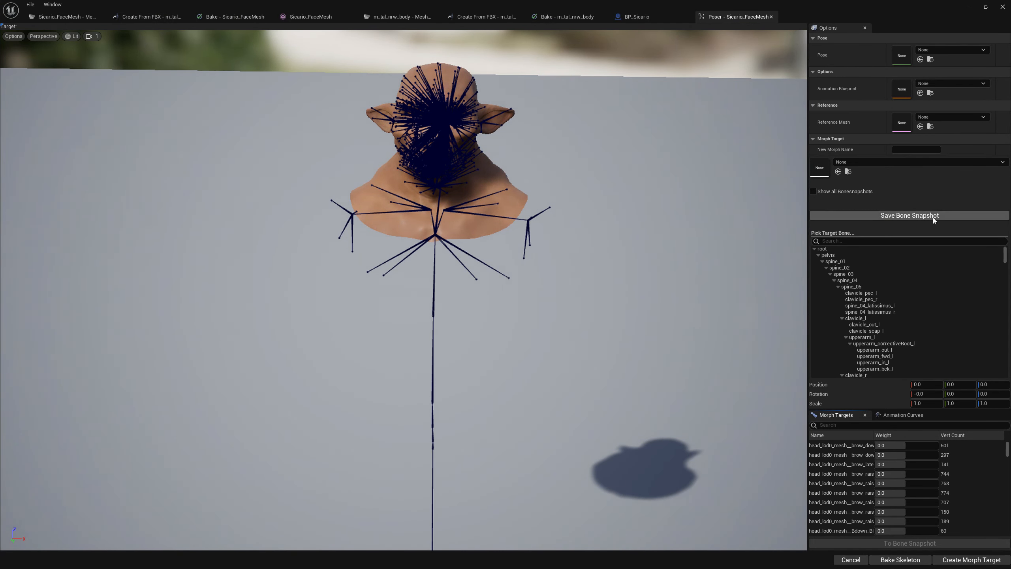
{"action": "left_click", "coordinate": [922, 215]}
{"action": "left_click", "coordinate": [500, 349]}
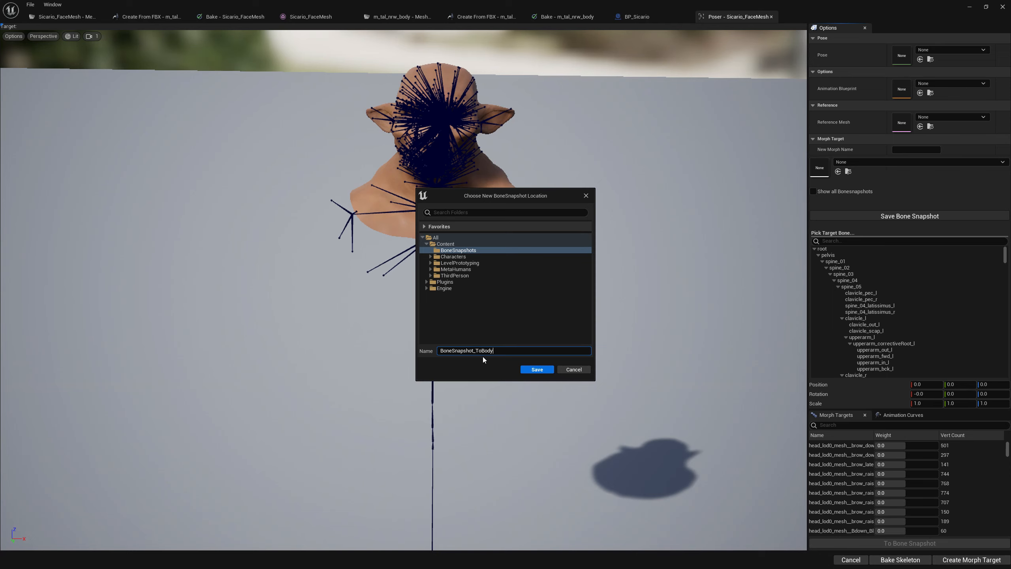
{"action": "type", "text": "ToBody"}
{"action": "left_click", "coordinate": [549, 369]}
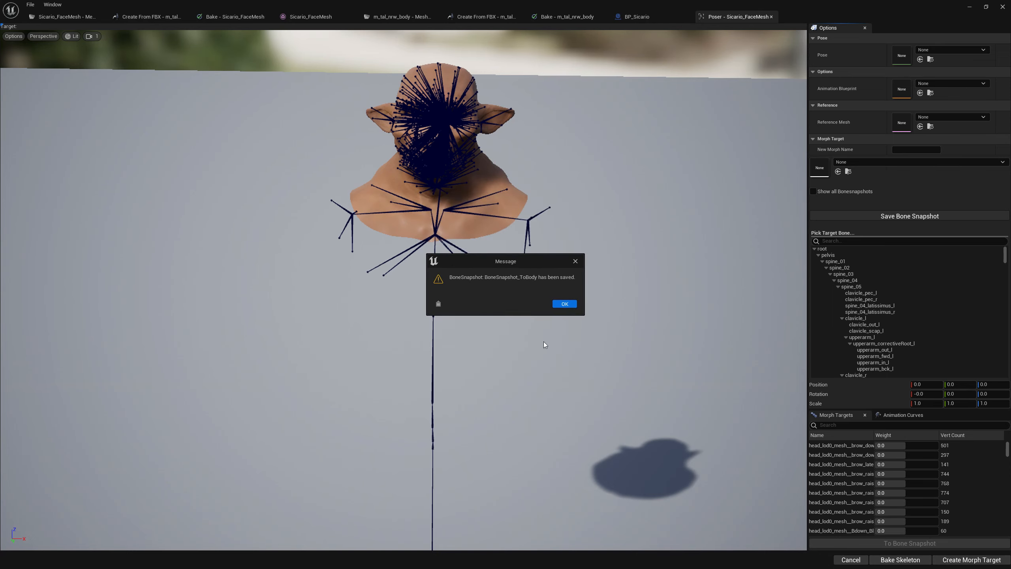
{"action": "left_click", "coordinate": [564, 304]}
- Return to the level editor and open the BoneSnapshot_ToBody asset from the BoneSnapshots folder
{"action": "left_click", "coordinate": [969, 7]}
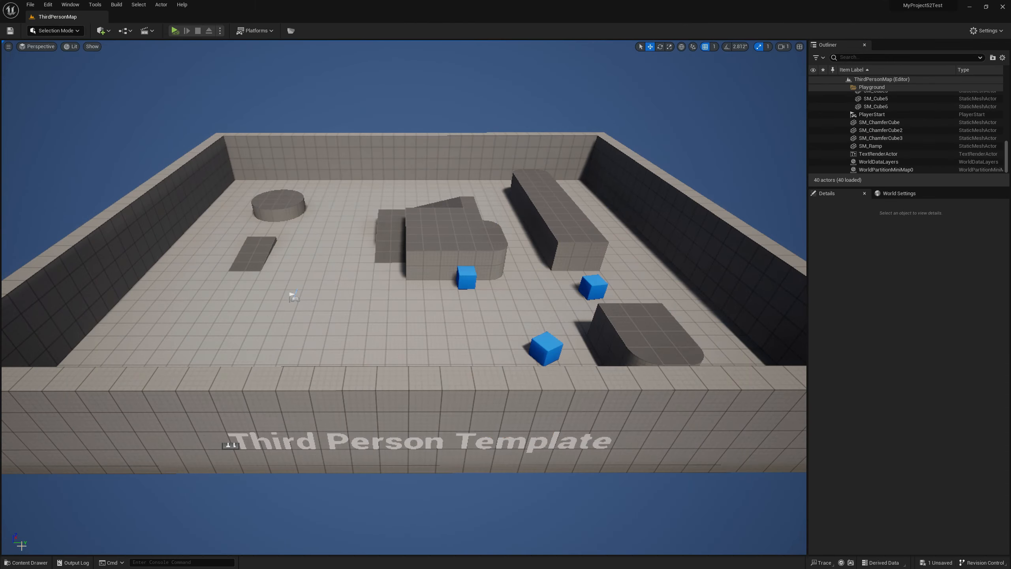
{"action": "left_click", "coordinate": [26, 562]}
{"action": "left_click", "coordinate": [54, 423]}
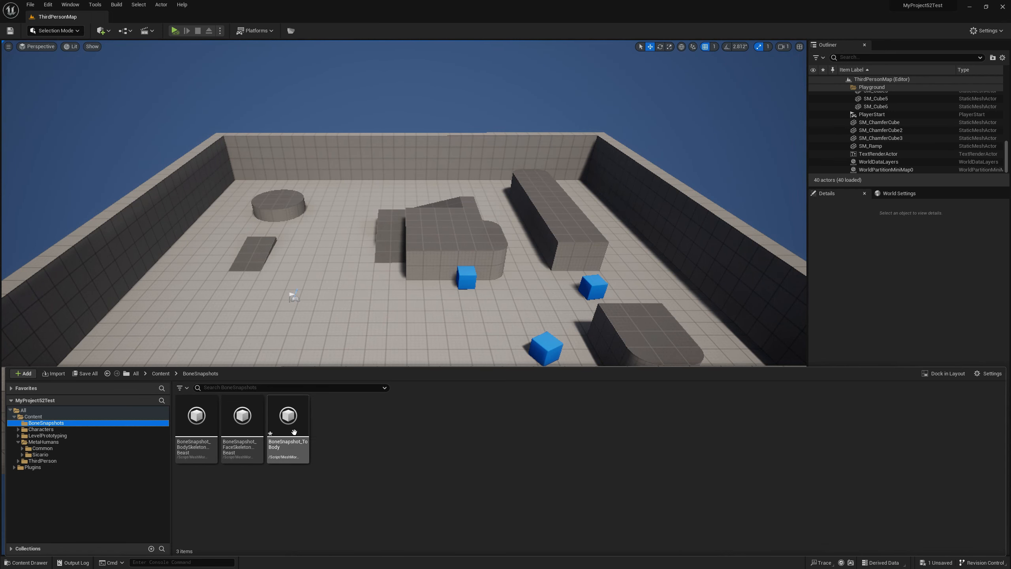
{"action": "double_click", "coordinate": [288, 418]}
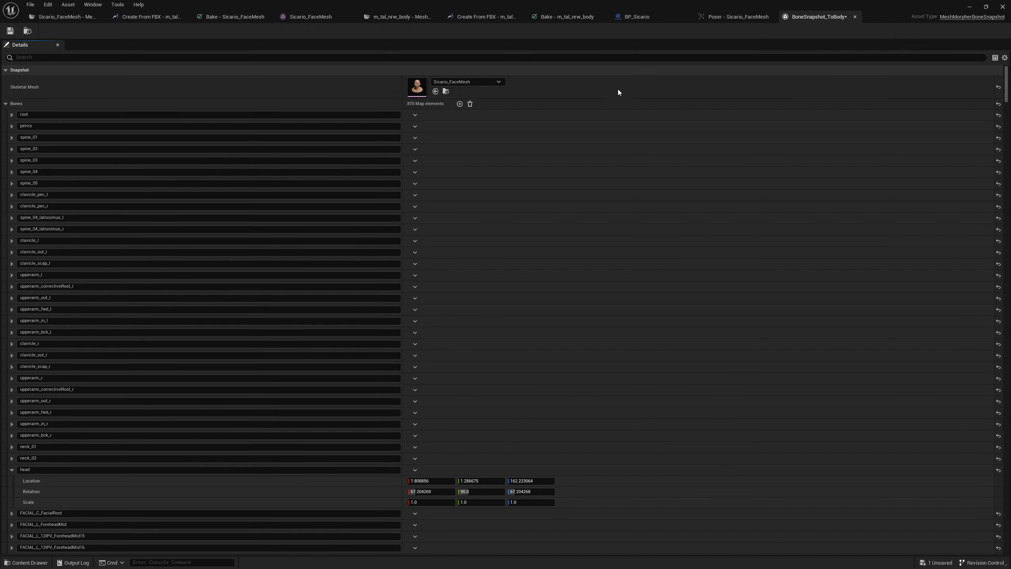
- Delete the root, pelvis, spine_01, spine_02 and spine_03 entries from BoneSnapshot_ToBody's bone map
{"action": "left_click", "coordinate": [415, 115]}
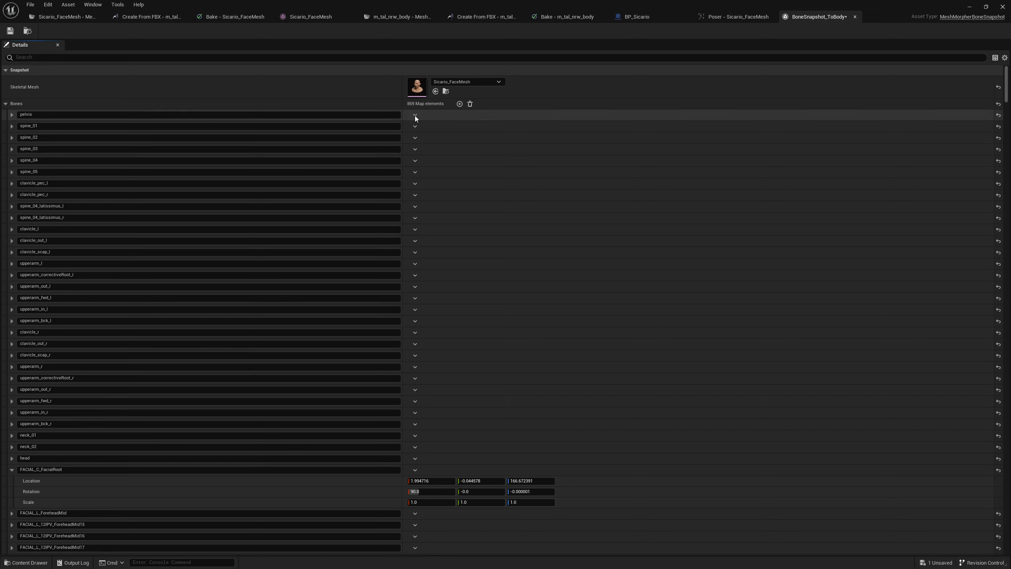
{"action": "left_click", "coordinate": [414, 115]}
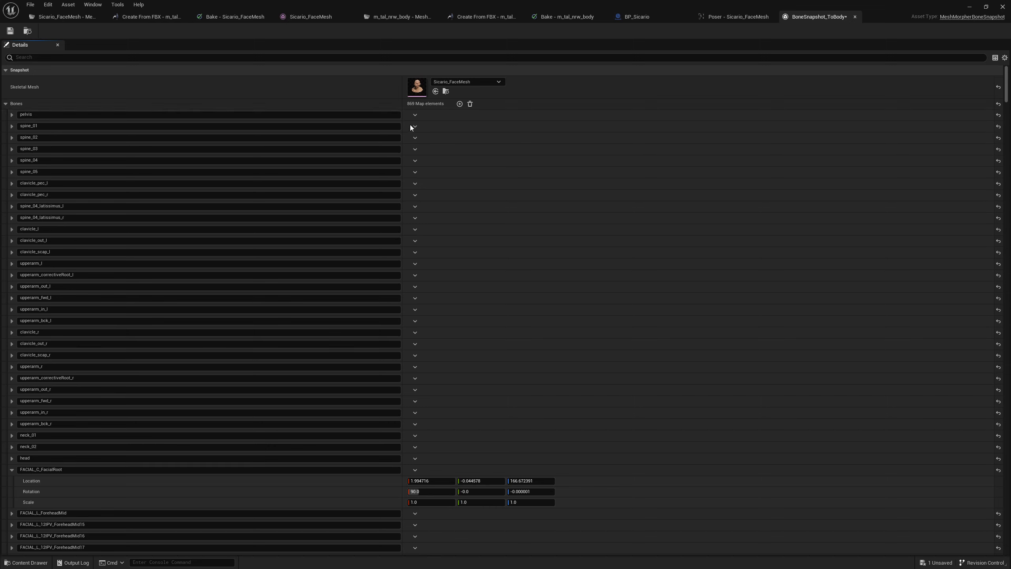
{"action": "left_click", "coordinate": [415, 115]}
{"action": "left_click", "coordinate": [428, 127]}
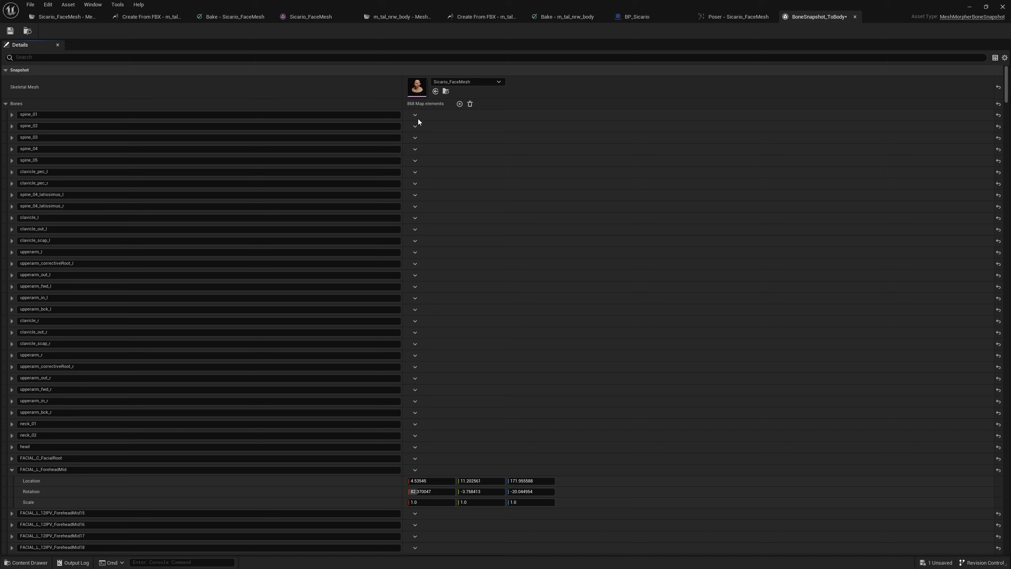
{"action": "left_click", "coordinate": [417, 116]}
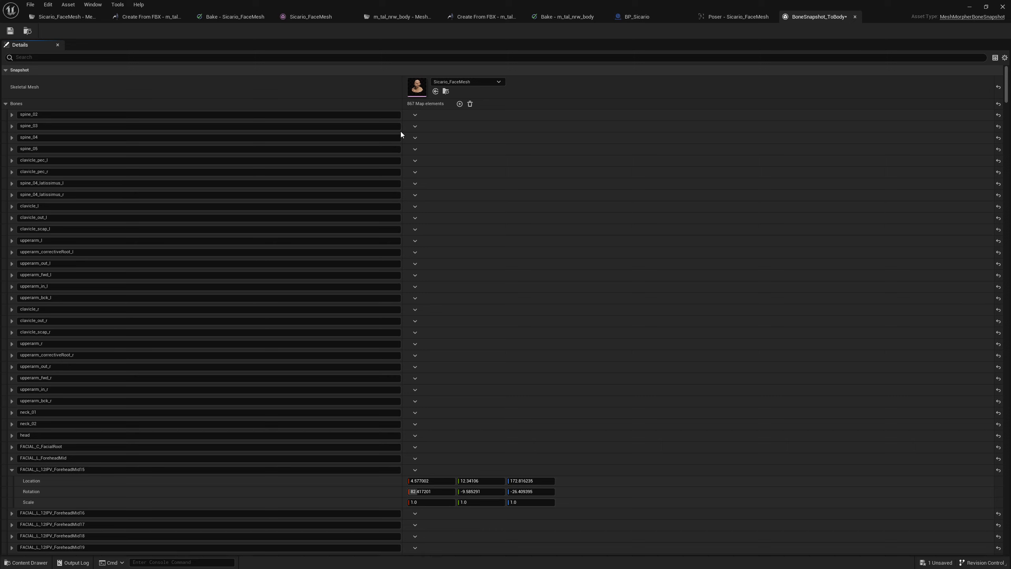
{"action": "left_click", "coordinate": [415, 115]}
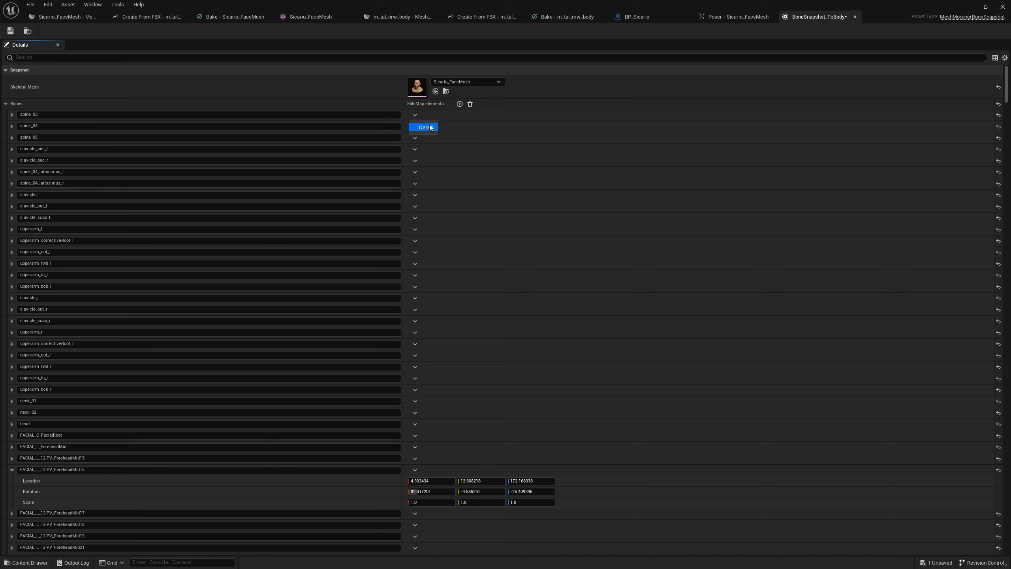
{"action": "left_click", "coordinate": [425, 127]}
{"action": "left_click", "coordinate": [416, 116]}
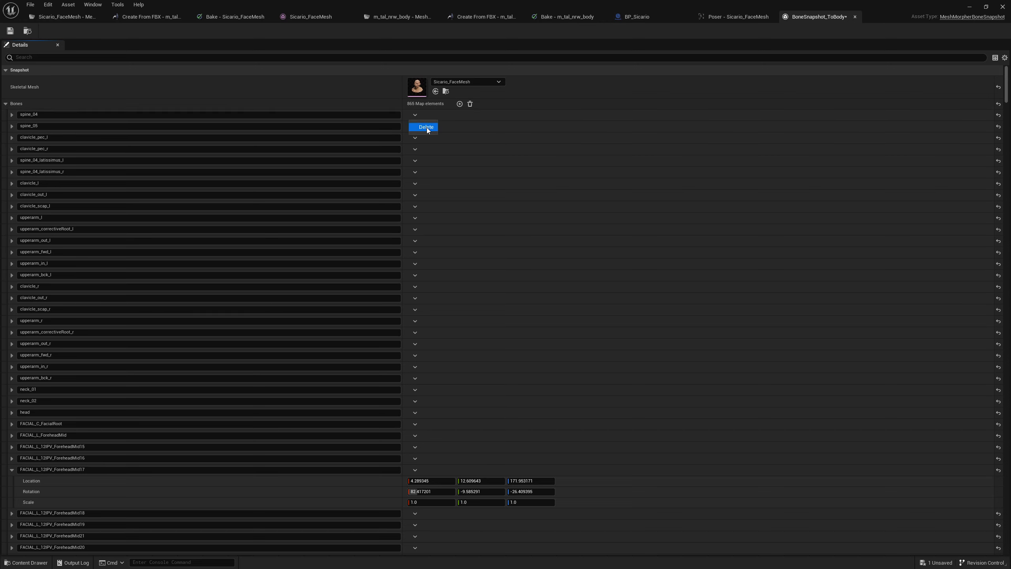
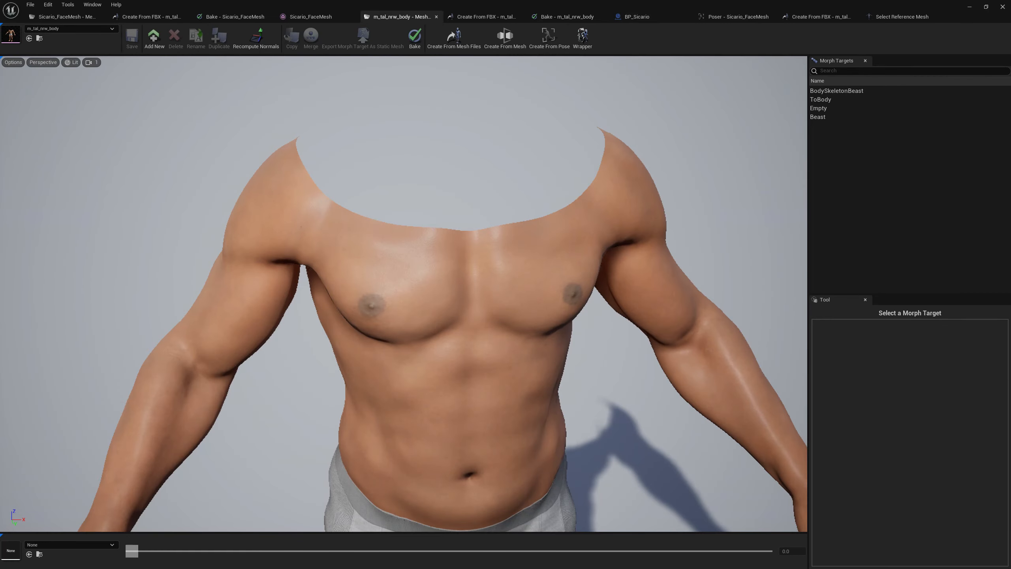
- Close all leftover editor windows except the Mesh Morpher editors for Sicario_FaceMesh and m_tal_nrw_body
{"action": "right_click_drag", "start_coordinate": [404, 294], "coordinate": [497, 303]}
{"action": "mouse_move", "coordinate": [446, 241]}
{"action": "right_mouse_down"}
{"action": "mouse_move", "coordinate": [430, 255]}
{"action": "mouse_move", "coordinate": [450, 249]}
{"action": "mouse_move", "coordinate": [447, 241]}
{"action": "right_mouse_up"}
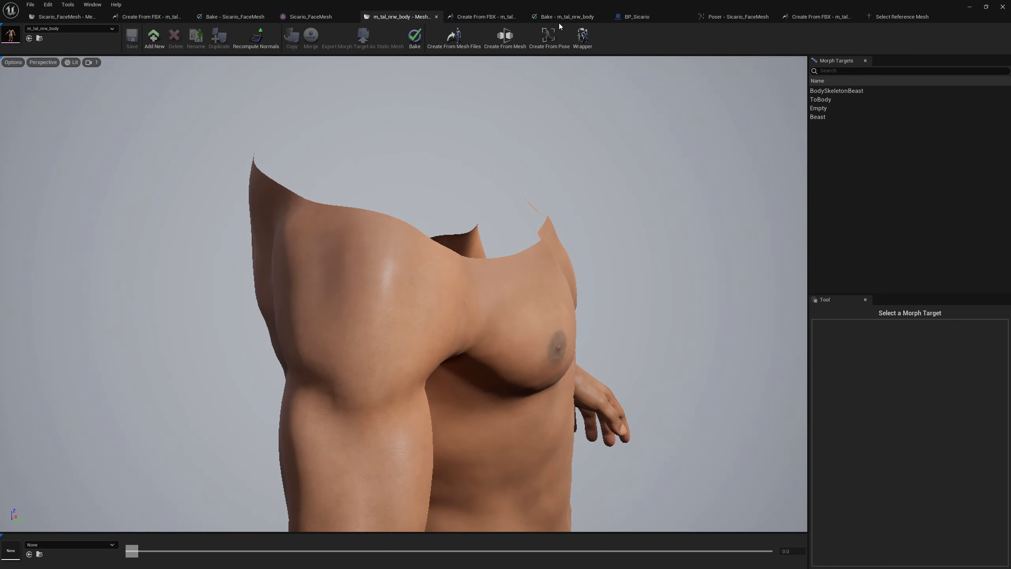
{"action": "left_click", "coordinate": [519, 17]}
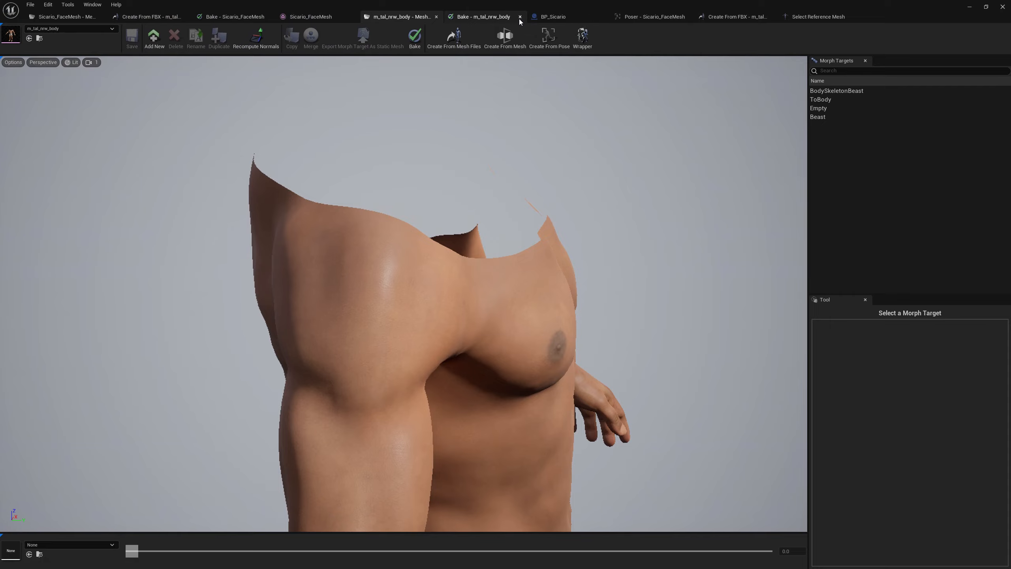
{"action": "left_click", "coordinate": [520, 17]}
{"action": "left_click", "coordinate": [604, 17]}
{"action": "left_click", "coordinate": [609, 17]}
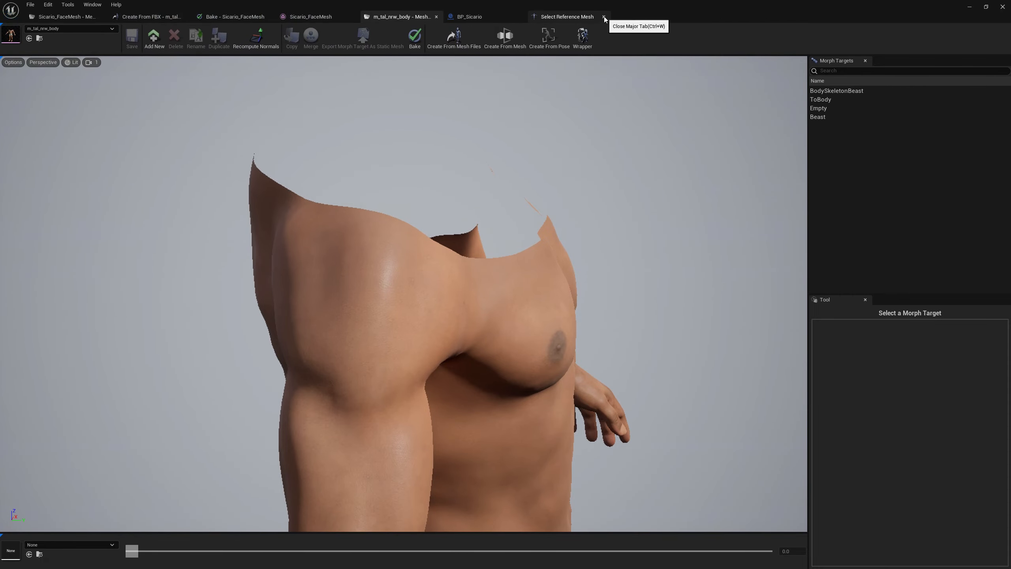
{"action": "left_click", "coordinate": [604, 16]}
{"action": "left_click", "coordinate": [269, 17]}
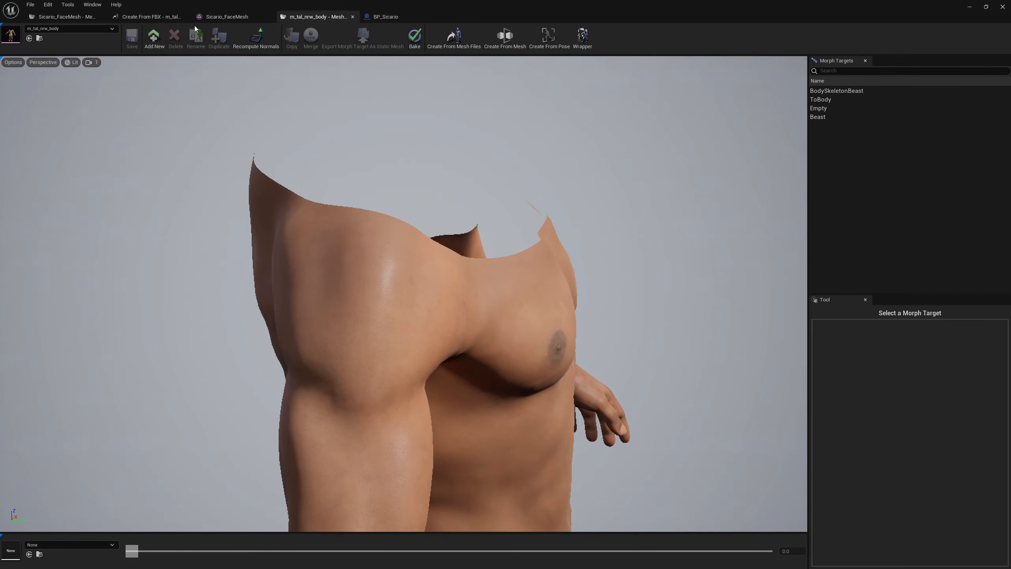
{"action": "left_click", "coordinate": [186, 17]}
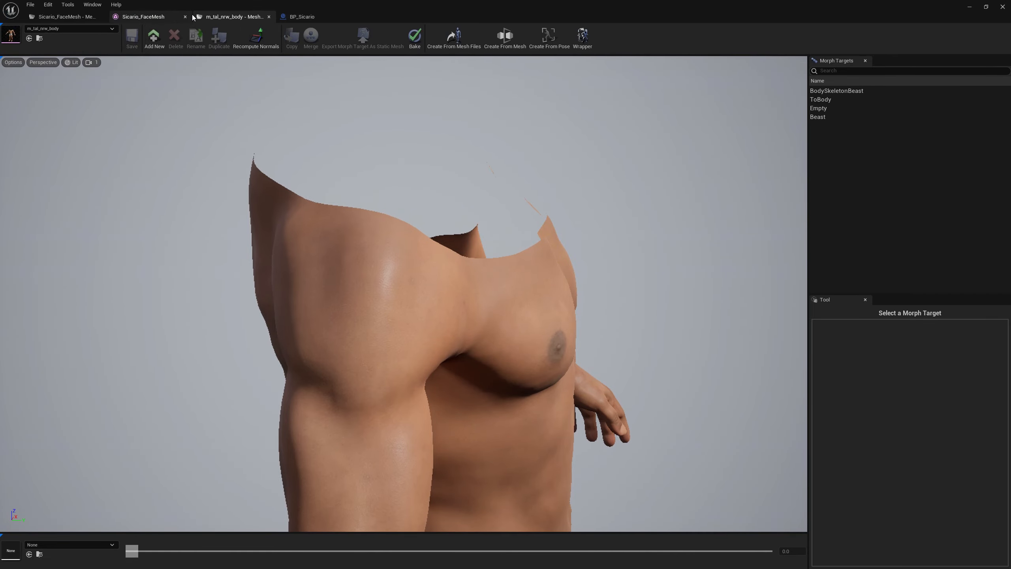
{"action": "left_click", "coordinate": [186, 17]}
{"action": "left_click", "coordinate": [269, 16]}
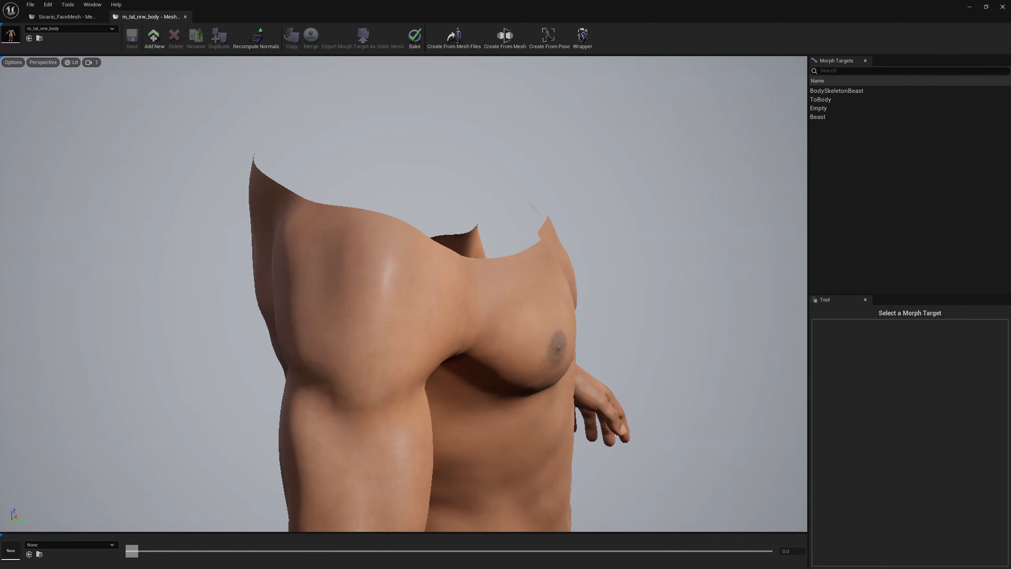
- Start a morph target from pose for m_tal_nrw_body and save its bone snapshot as BoneSnapshot_ToHead in the BoneSnapshots folder
{"action": "left_click_drag", "start_coordinate": [462, 294], "coordinate": [370, 294], "text": "alt"}
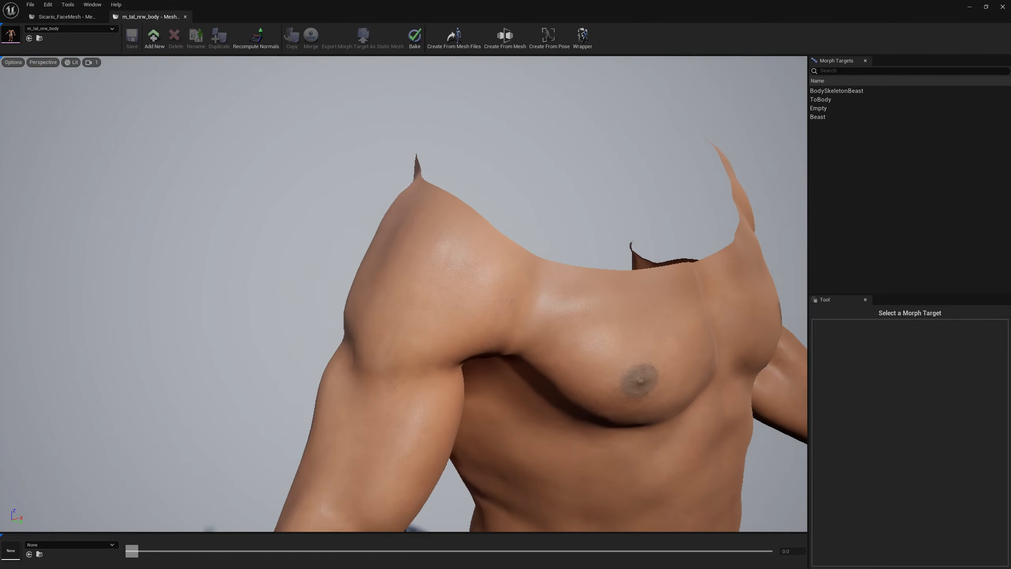
{"action": "mouse_move", "coordinate": [459, 174]}
{"action": "right_mouse_down"}
{"action": "mouse_move", "coordinate": [470, 216]}
{"action": "mouse_move", "coordinate": [446, 207]}
{"action": "mouse_move", "coordinate": [459, 174]}
{"action": "right_mouse_up"}
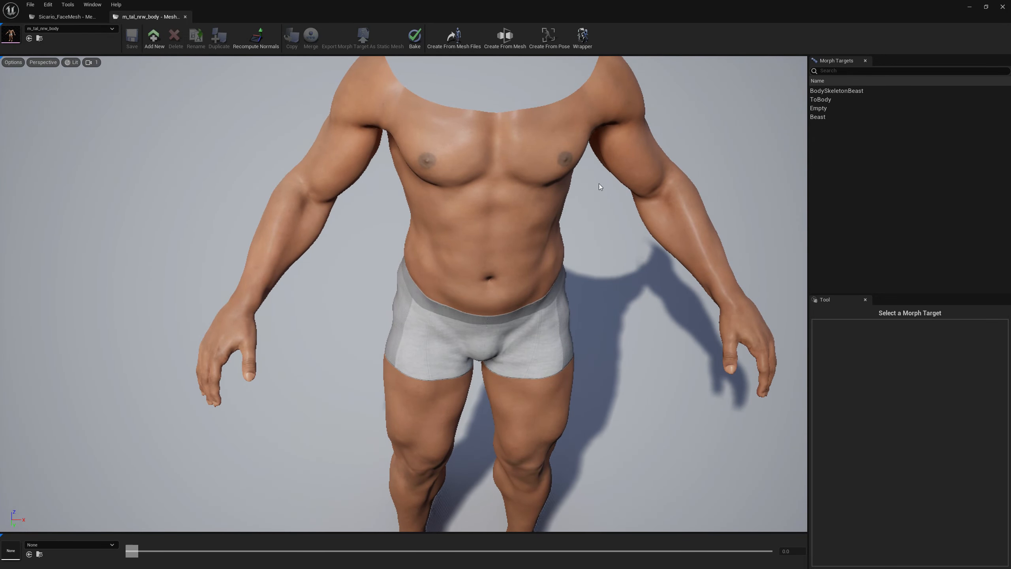
{"action": "left_click", "coordinate": [565, 45]}
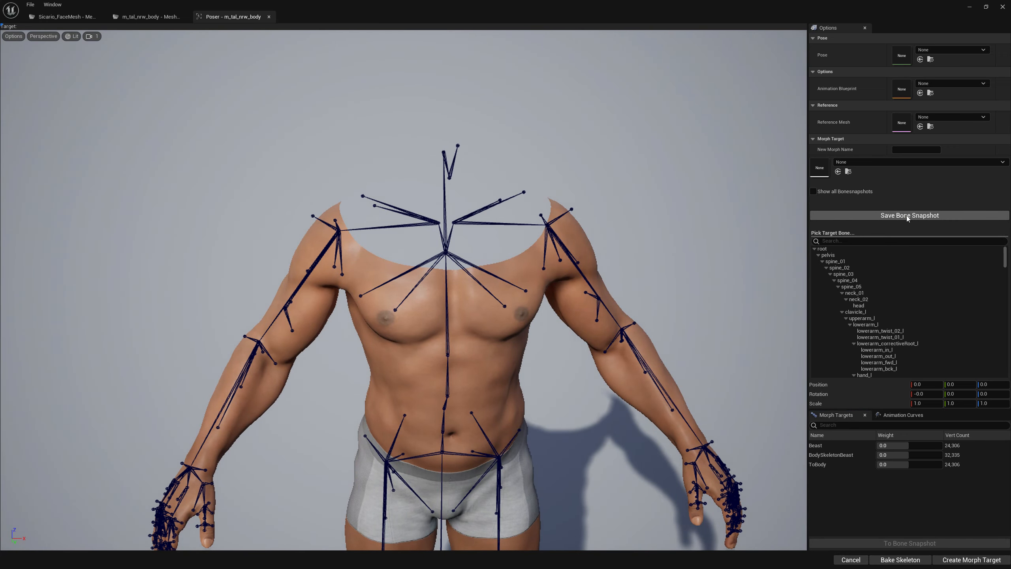
{"action": "left_click", "coordinate": [907, 215]}
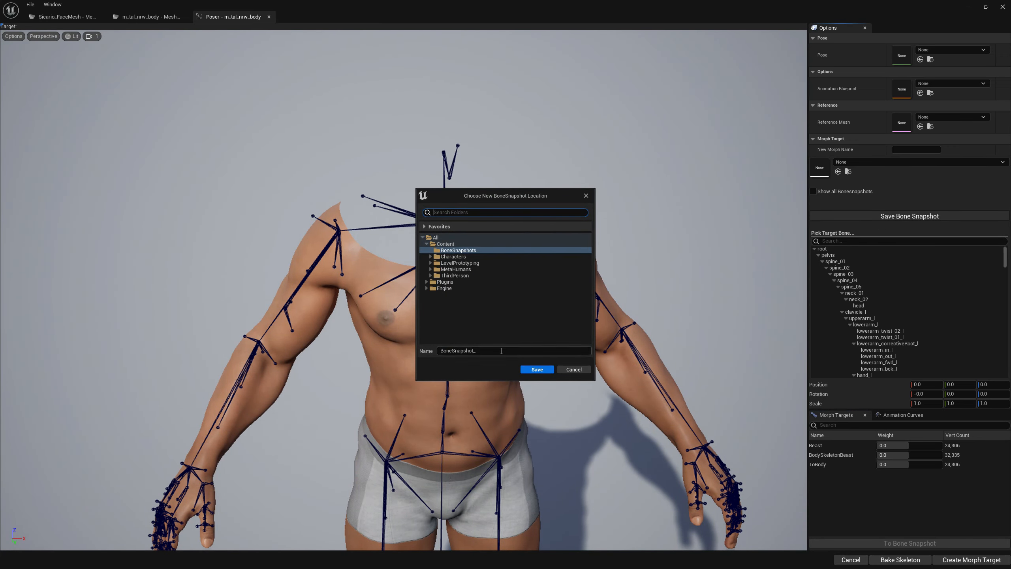
{"action": "left_click", "coordinate": [488, 349]}
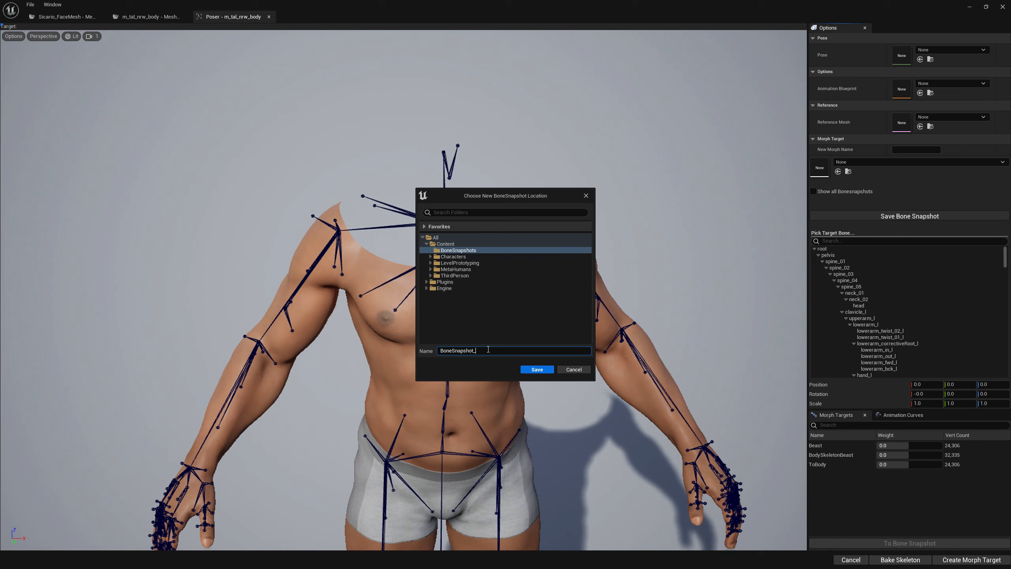
{"action": "left_click", "coordinate": [544, 370]}
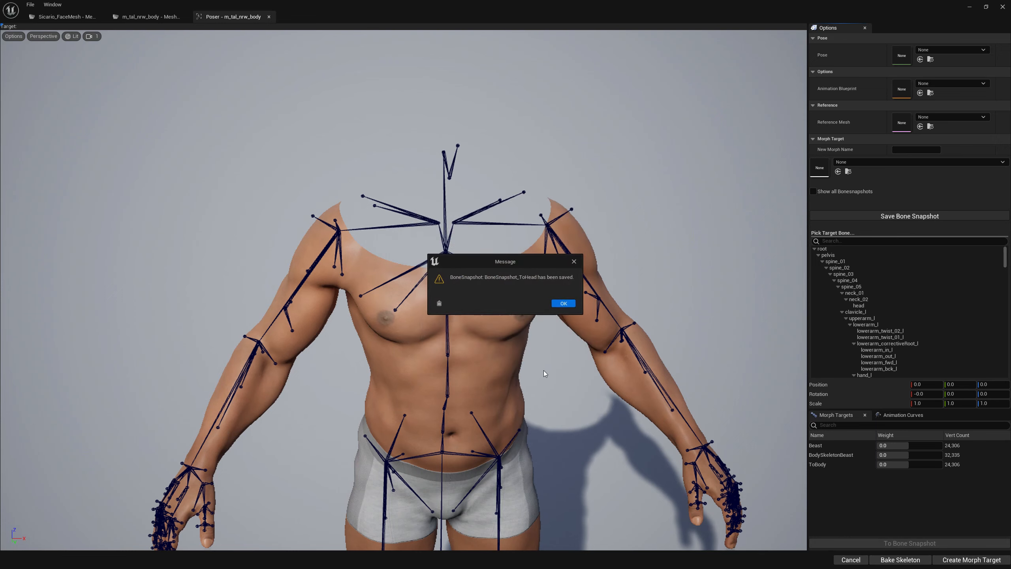
{"action": "left_click", "coordinate": [564, 305]}
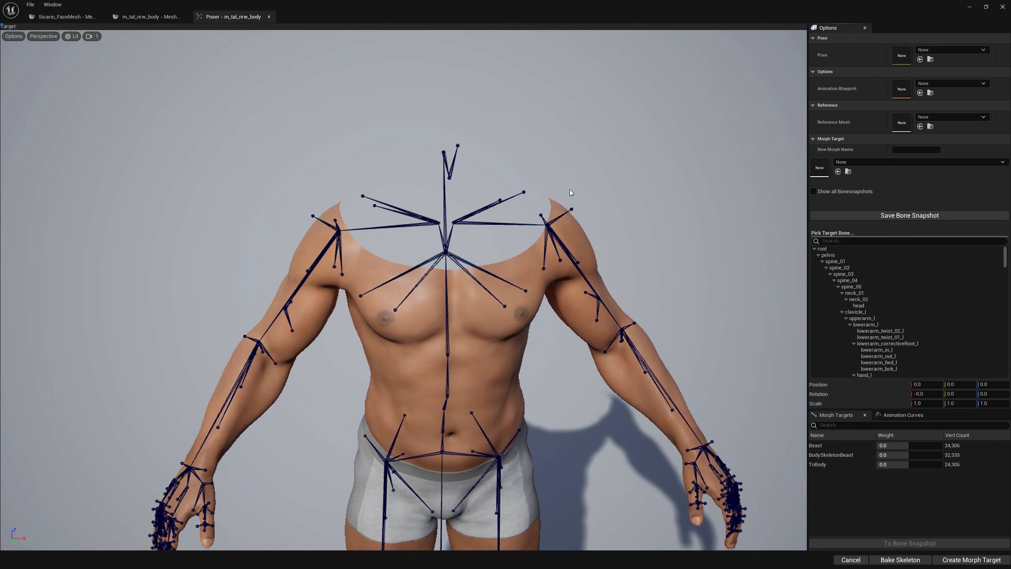
- Return to the level editor and open the BoneSnapshot_ToHead asset from the BoneSnapshots folder
{"action": "left_click", "coordinate": [969, 7]}
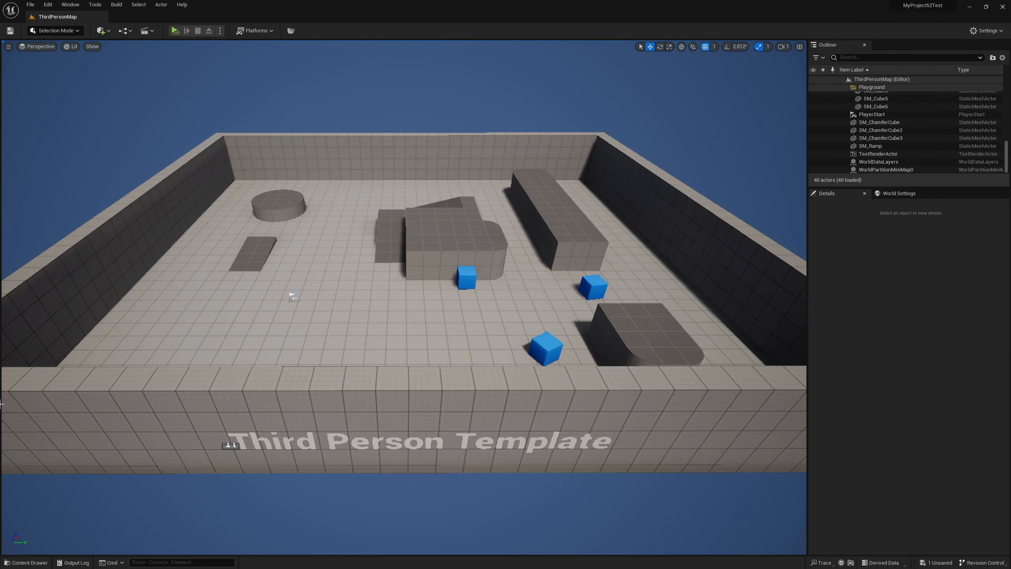
{"action": "left_click", "coordinate": [25, 563]}
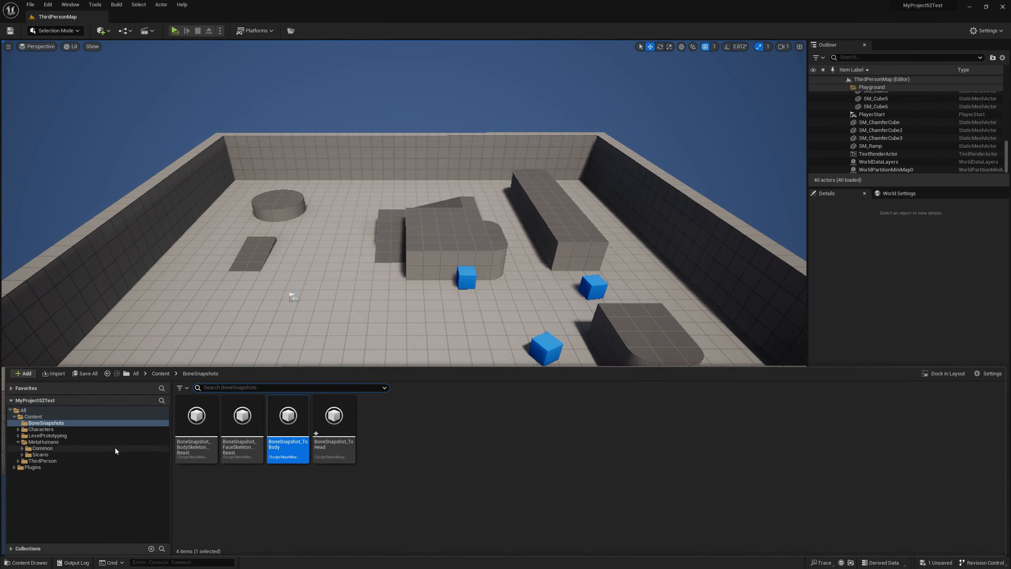
{"action": "double_click", "coordinate": [336, 418]}
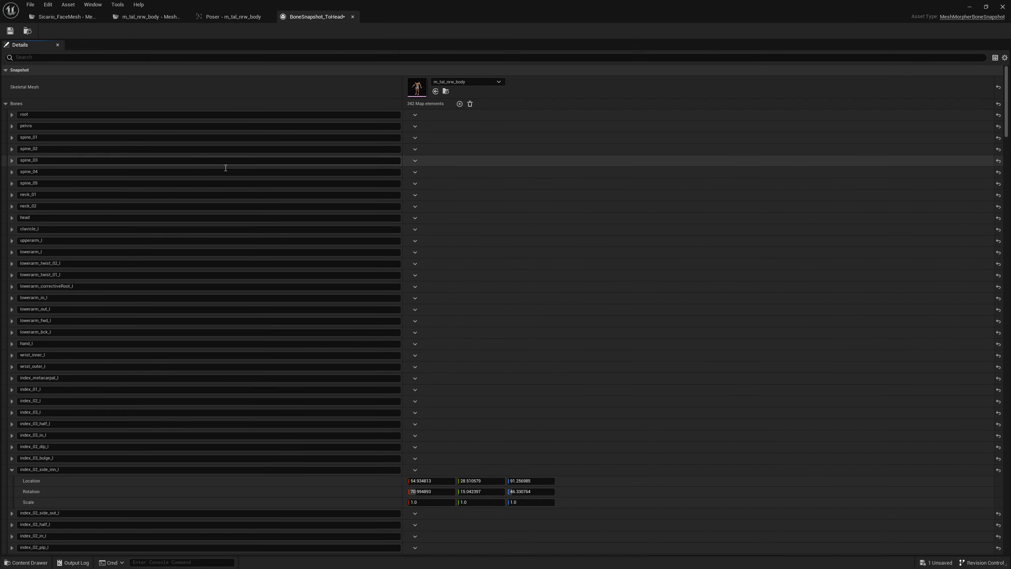
- Delete the root, pelvis, spine_01, spine_02 and spine_03 entries from BoneSnapshot_ToHead's bone map
{"action": "left_click", "coordinate": [414, 115]}
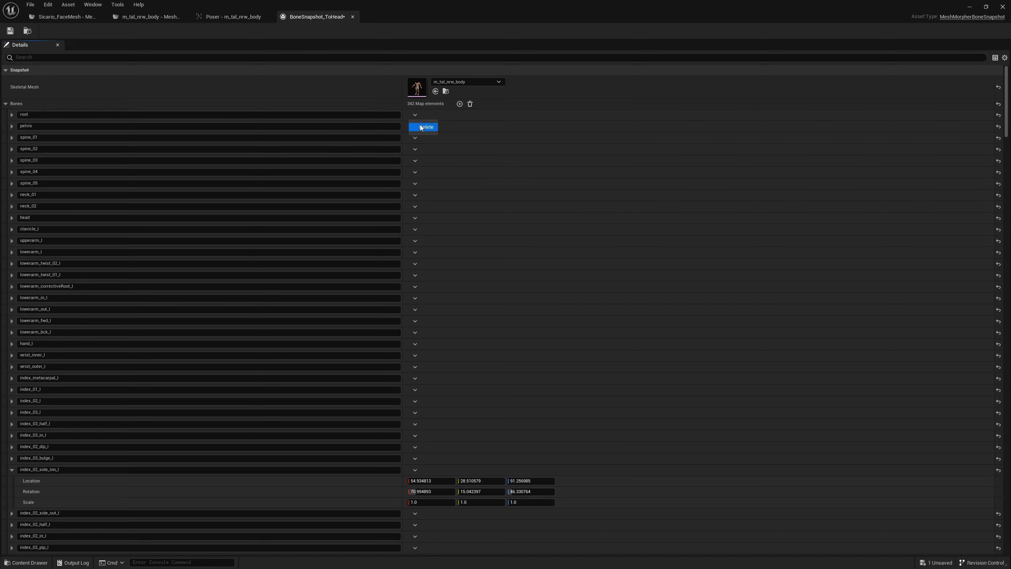
{"action": "left_click", "coordinate": [421, 127]}
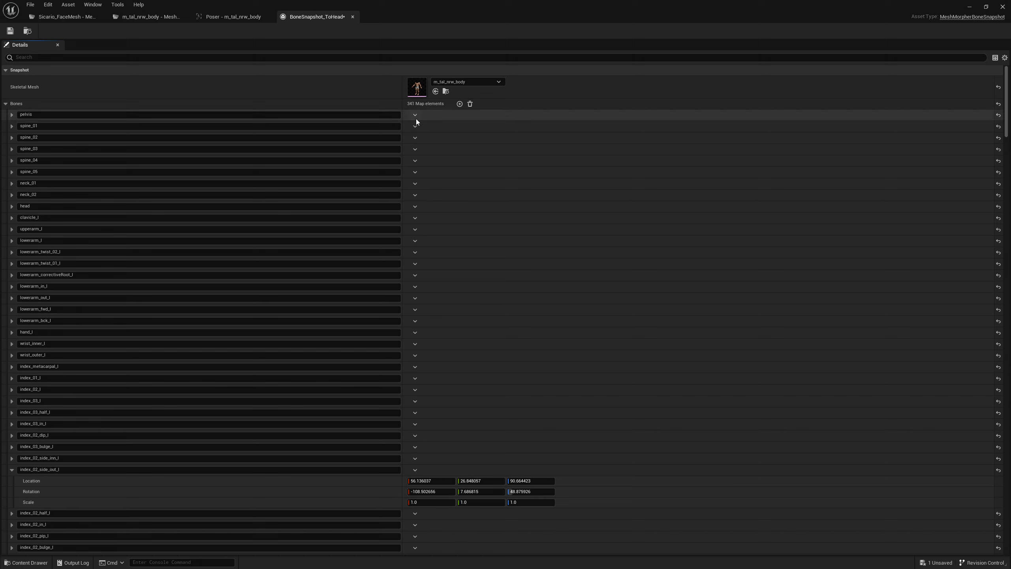
{"action": "left_click", "coordinate": [414, 115]}
{"action": "left_click", "coordinate": [425, 127]}
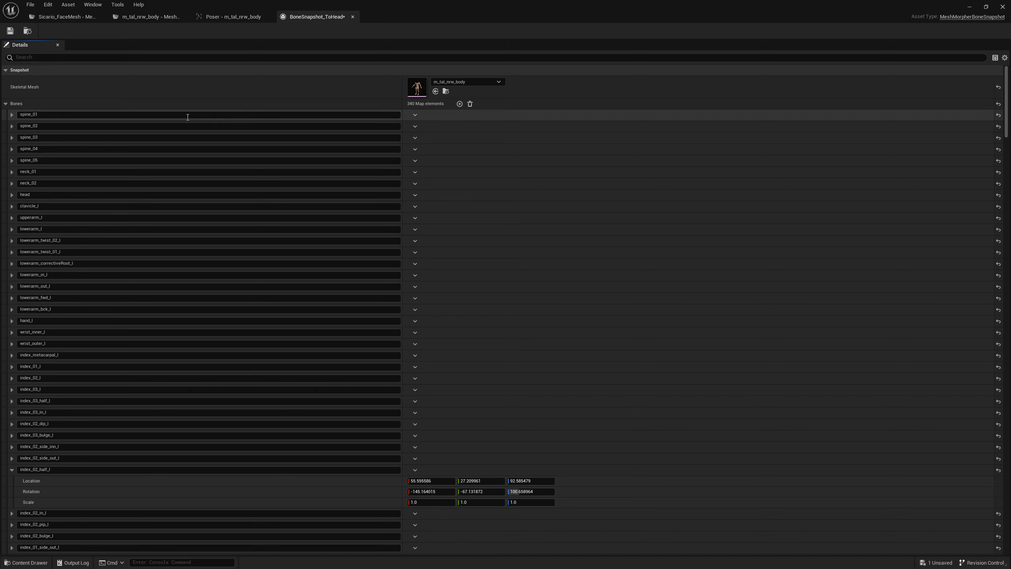
{"action": "left_click", "coordinate": [414, 115]}
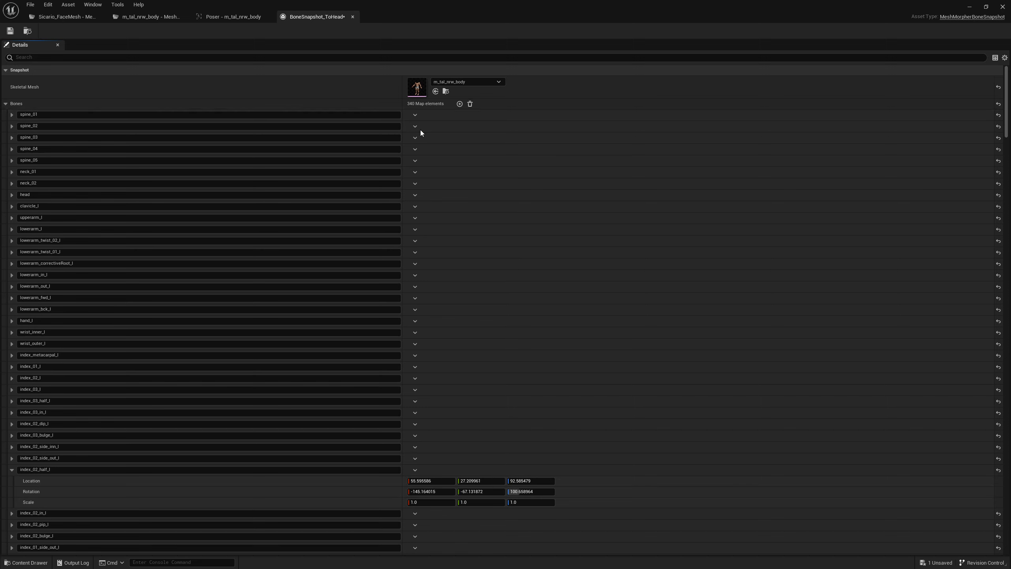
{"action": "left_click", "coordinate": [415, 115]}
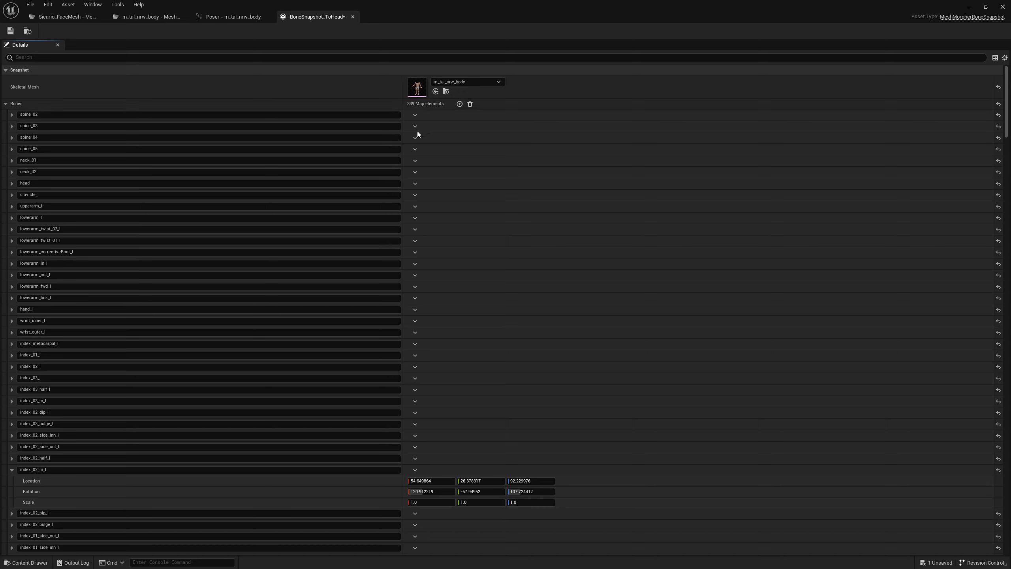
{"action": "left_click", "coordinate": [415, 115]}
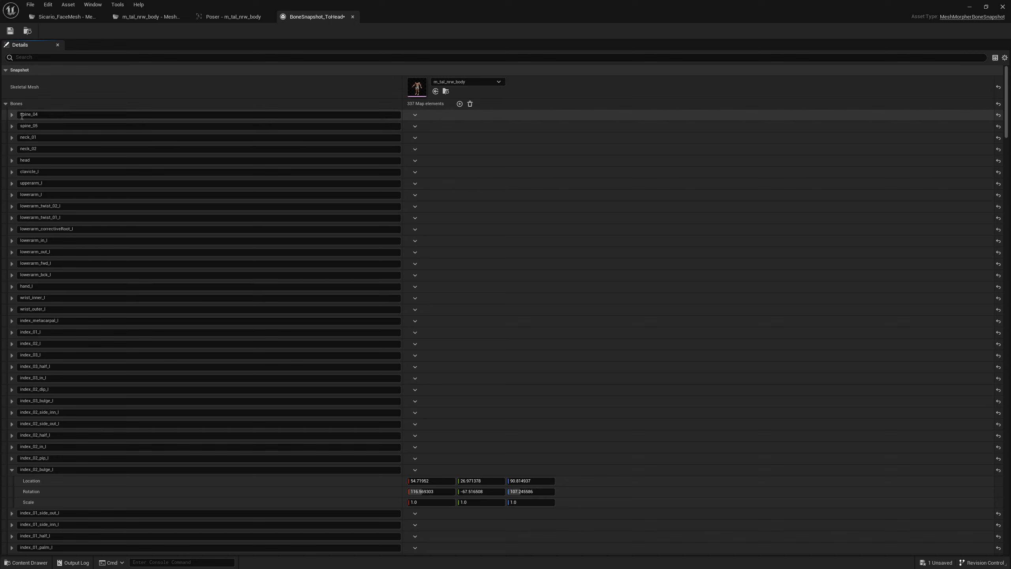
- Save the BoneSnapshot_ToHead asset and start a morph target from pose for Sicario_FaceMesh
{"action": "left_click", "coordinate": [10, 31]}
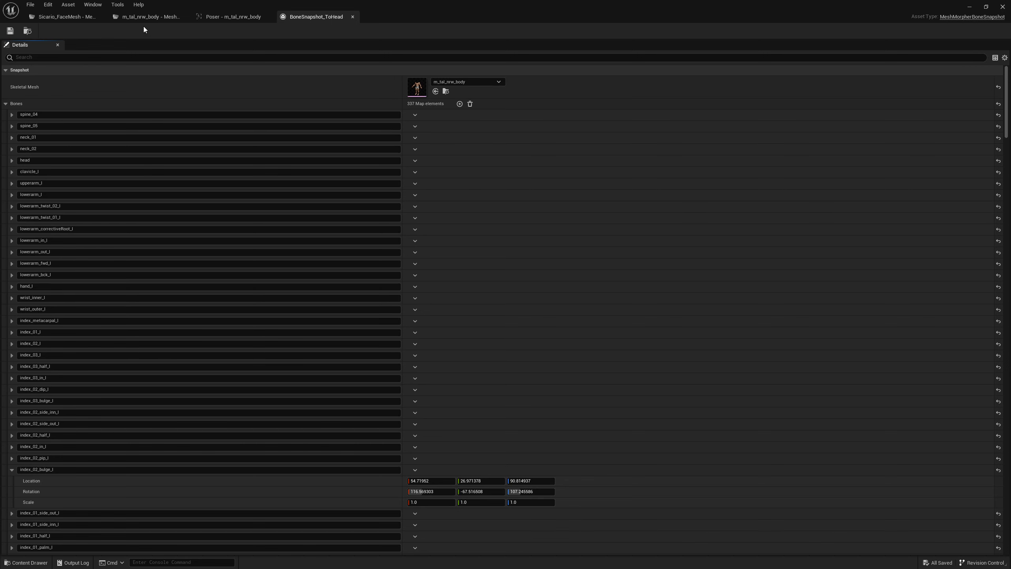
{"action": "left_click", "coordinate": [70, 17]}
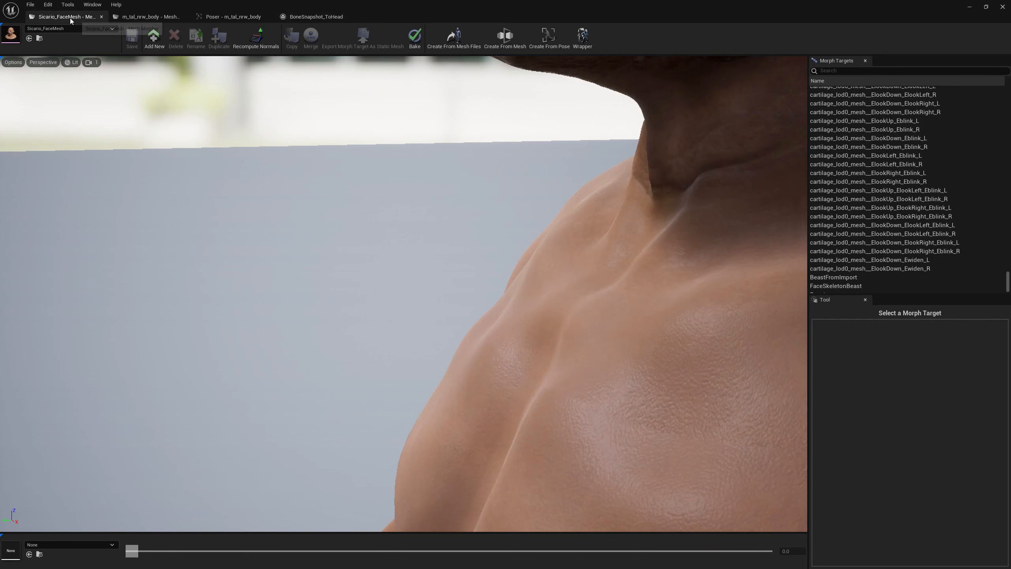
{"action": "left_click", "coordinate": [556, 48]}
{"action": "right_click_drag", "start_coordinate": [670, 234], "coordinate": [784, 233]}
- Show all bone snapshots in the poser and apply BoneSnapshot_ToHead to the Sicario_FaceMesh skeleton
{"action": "left_click", "coordinate": [813, 193]}
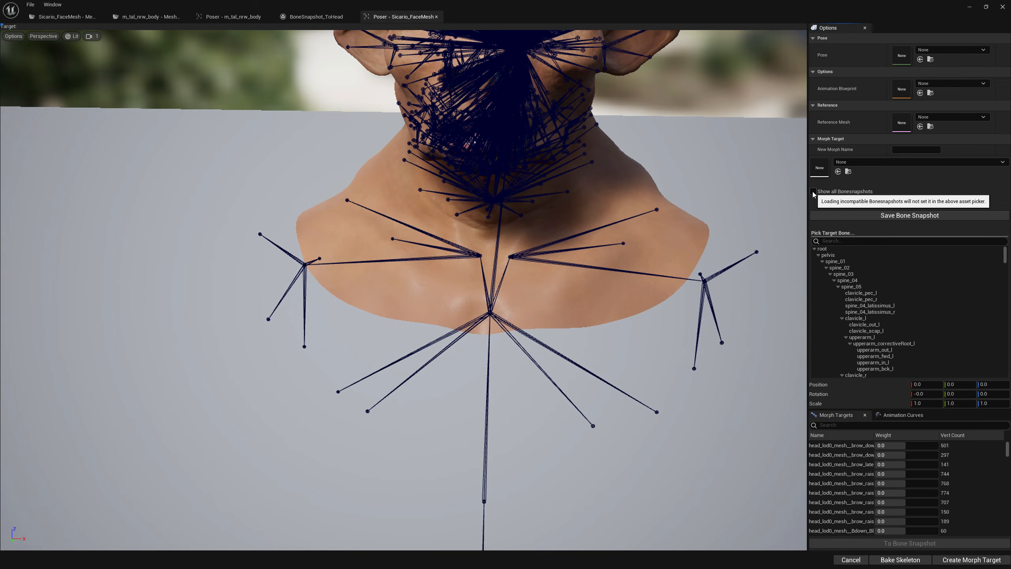
{"action": "left_click", "coordinate": [813, 193]}
{"action": "left_click", "coordinate": [869, 162]}
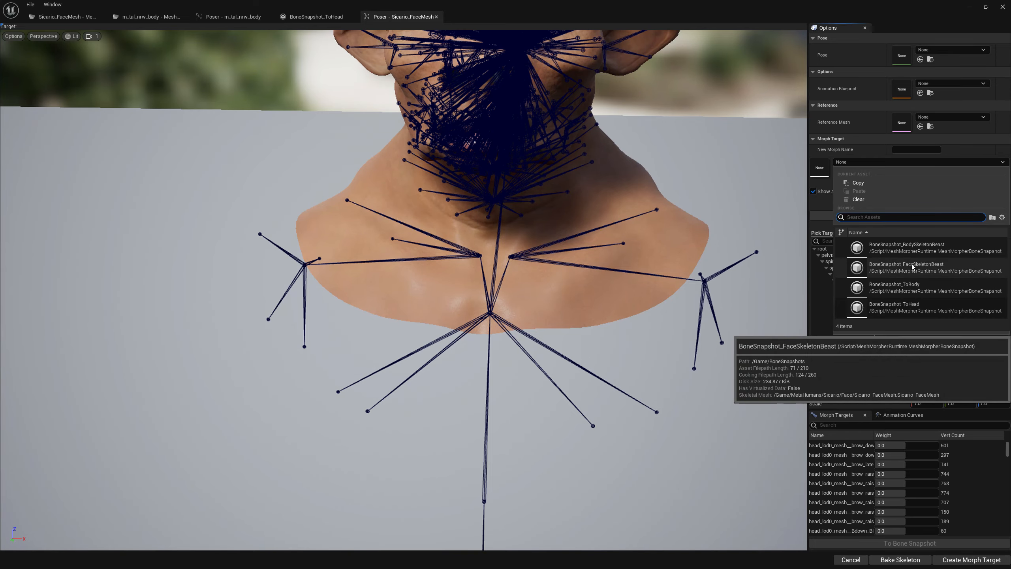
{"action": "left_click", "coordinate": [909, 307]}
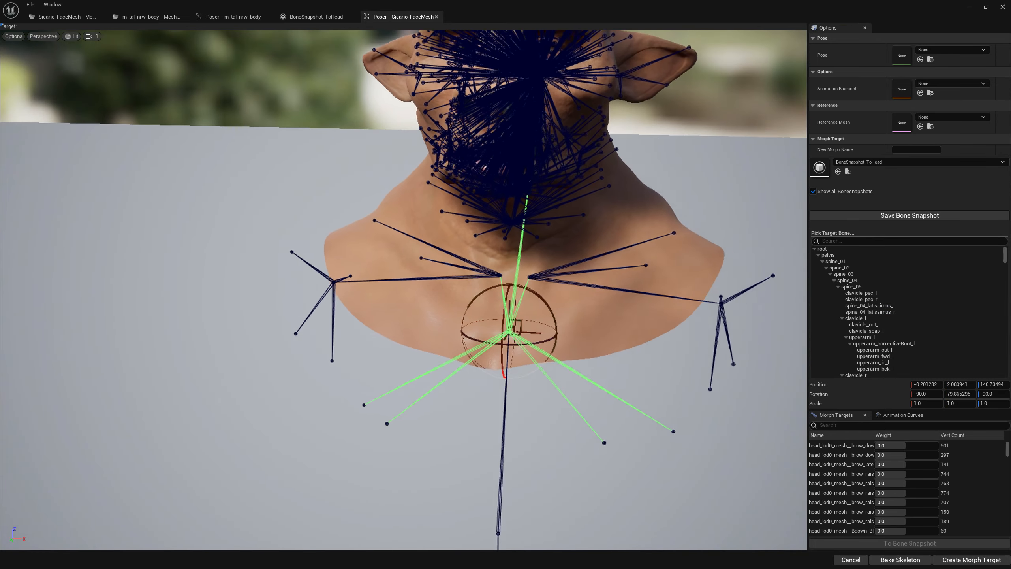
- Create a morph target named ToHead from the posed Sicario_FaceMesh
{"action": "right_click_drag", "start_coordinate": [510, 287], "coordinate": [709, 325]}
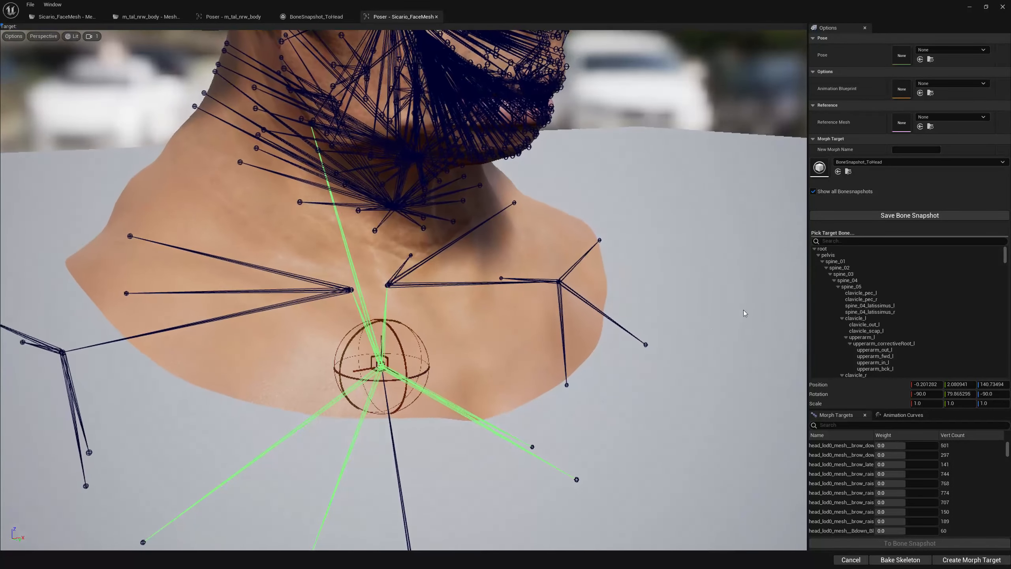
{"action": "left_click", "coordinate": [906, 149]}
{"action": "type", "text": "ToHead"}
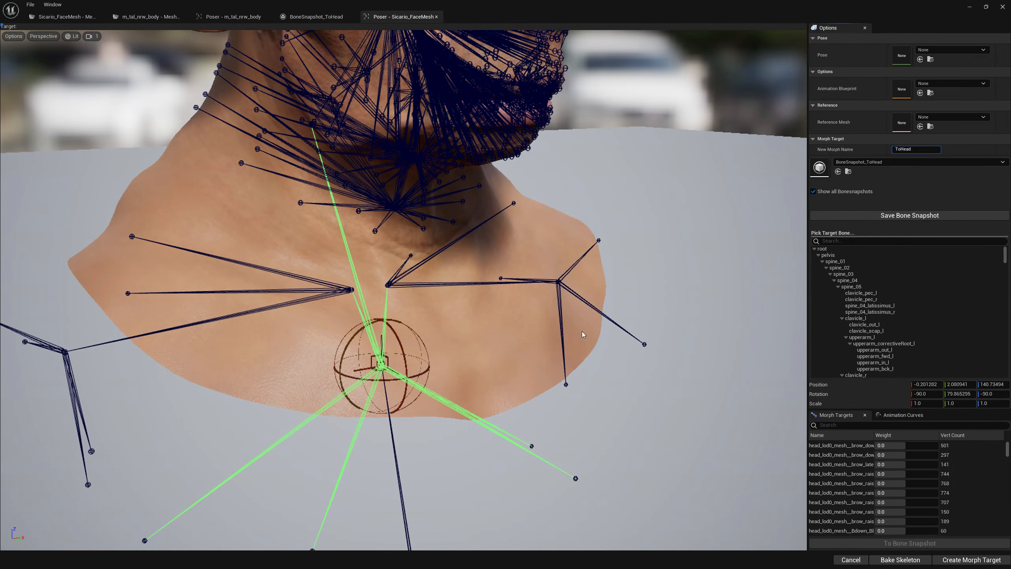
{"action": "left_click", "coordinate": [1008, 559]}
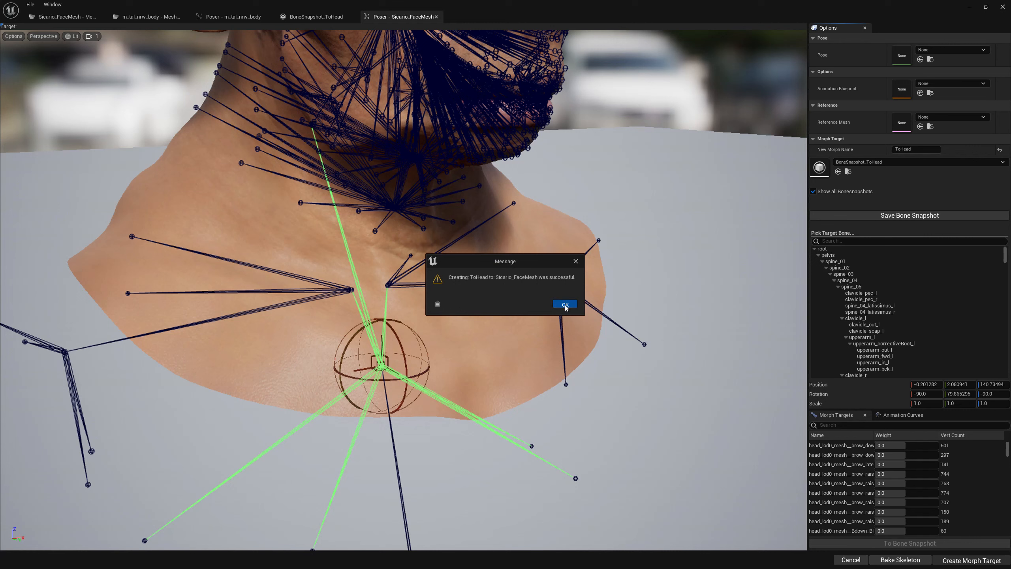
{"action": "left_click", "coordinate": [574, 303]}
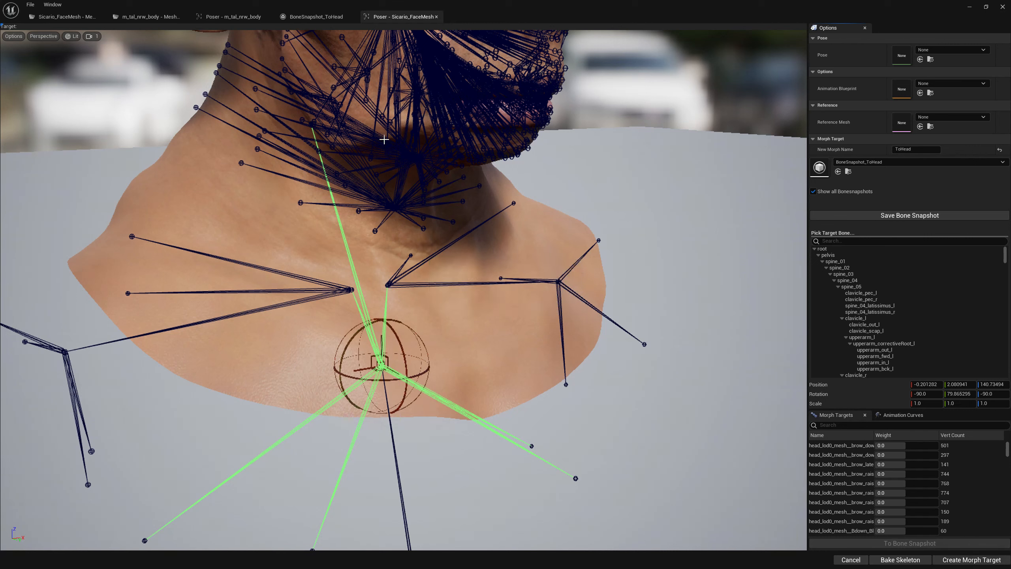
- Export Sicario_FaceMesh's ToHead morph target as an OBJ file named ToHead in the BeastTut folder
{"action": "left_click", "coordinate": [81, 21]}
{"action": "scroll", "coordinate": [902, 223], "scroll_direction": "down", "scroll_amount": 2}
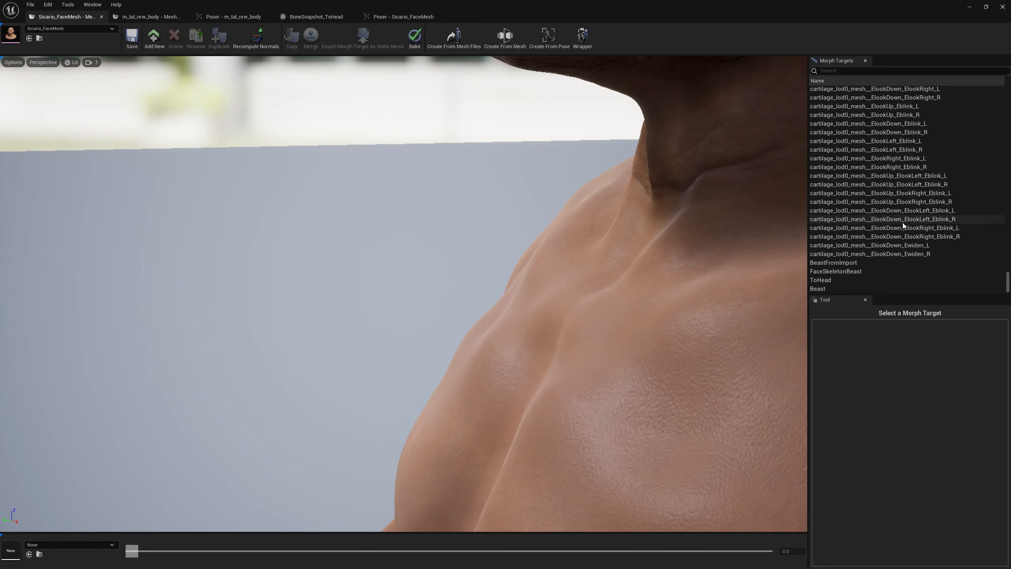
{"action": "left_click", "coordinate": [833, 282]}
{"action": "right_click", "coordinate": [833, 281]}
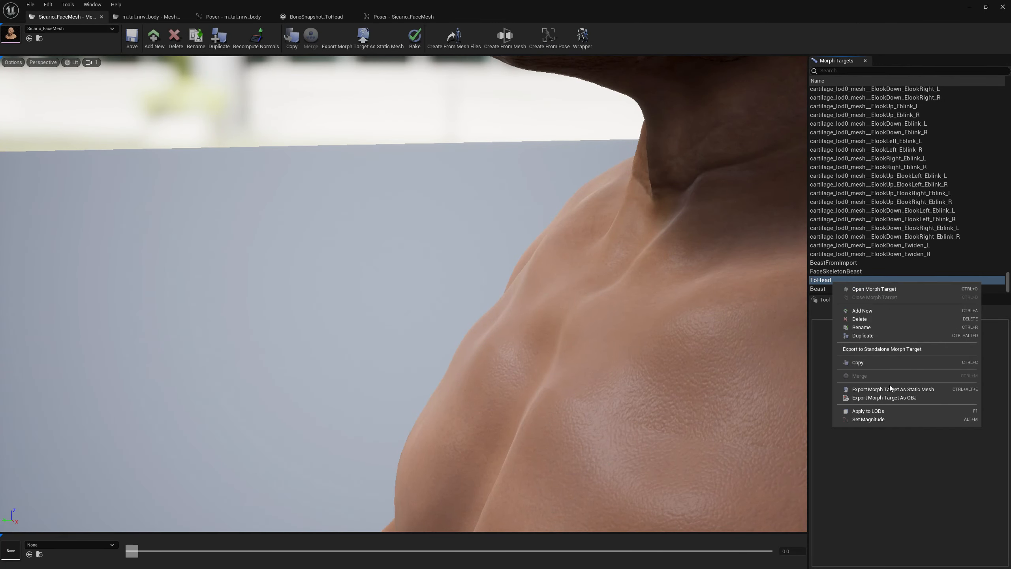
{"action": "left_click", "coordinate": [890, 397]}
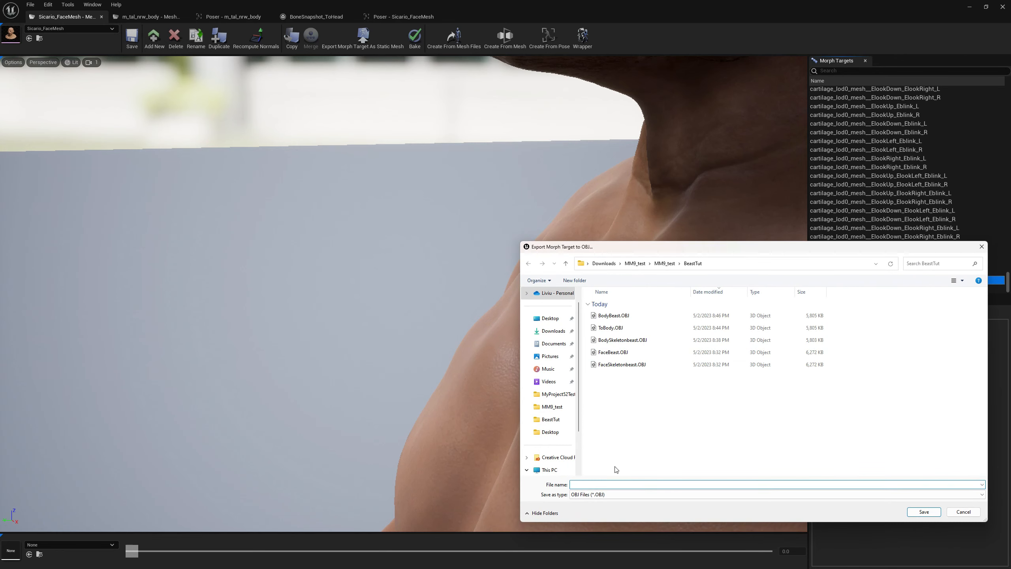
{"action": "type", "text": "ToHead"}
{"action": "left_click", "coordinate": [923, 512]}
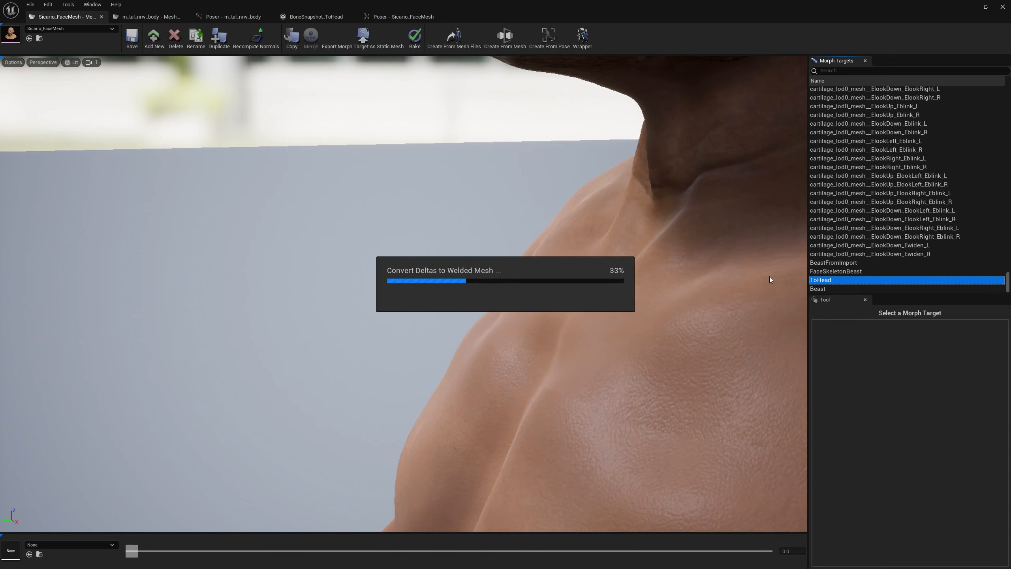
- Add a new blank morph target named Empty to Sicario_FaceMesh
{"action": "right_click_drag", "start_coordinate": [687, 255], "coordinate": [717, 225]}
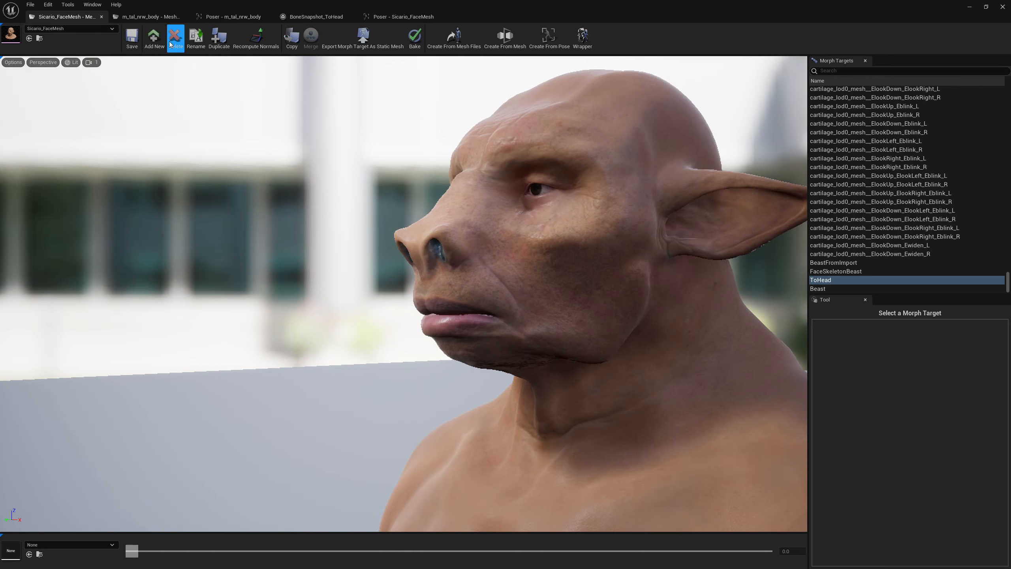
{"action": "left_click", "coordinate": [154, 38]}
{"action": "type", "text": "Empty"}
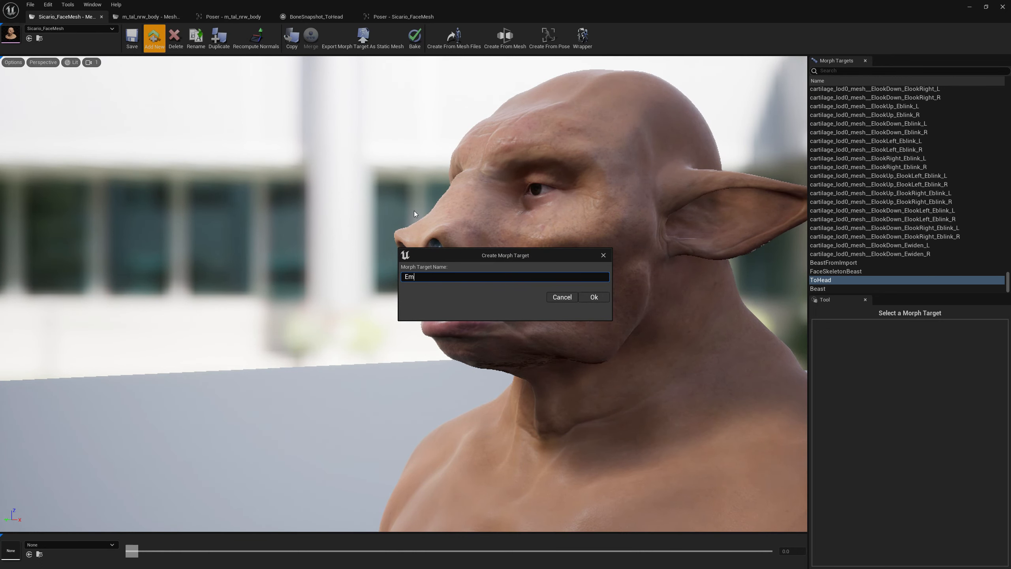
{"action": "left_click", "coordinate": [604, 296]}
- Export the Empty morph target as an OBJ file, replacing FaceBeast.OBJ in the BeastTut folder
{"action": "scroll", "coordinate": [867, 283], "scroll_direction": "down", "scroll_amount": 1}
{"action": "left_click", "coordinate": [851, 278]}
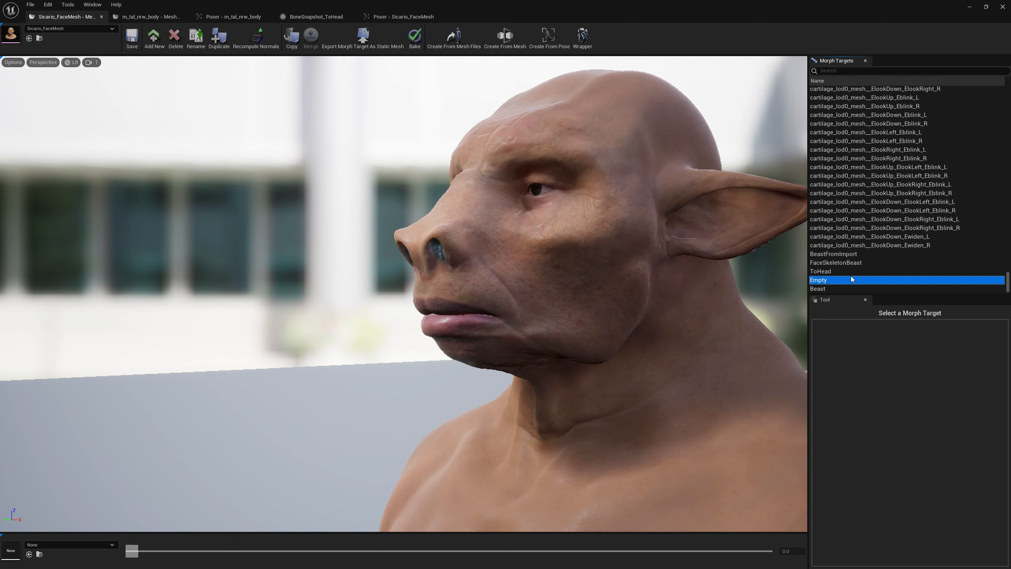
{"action": "right_click", "coordinate": [851, 278]}
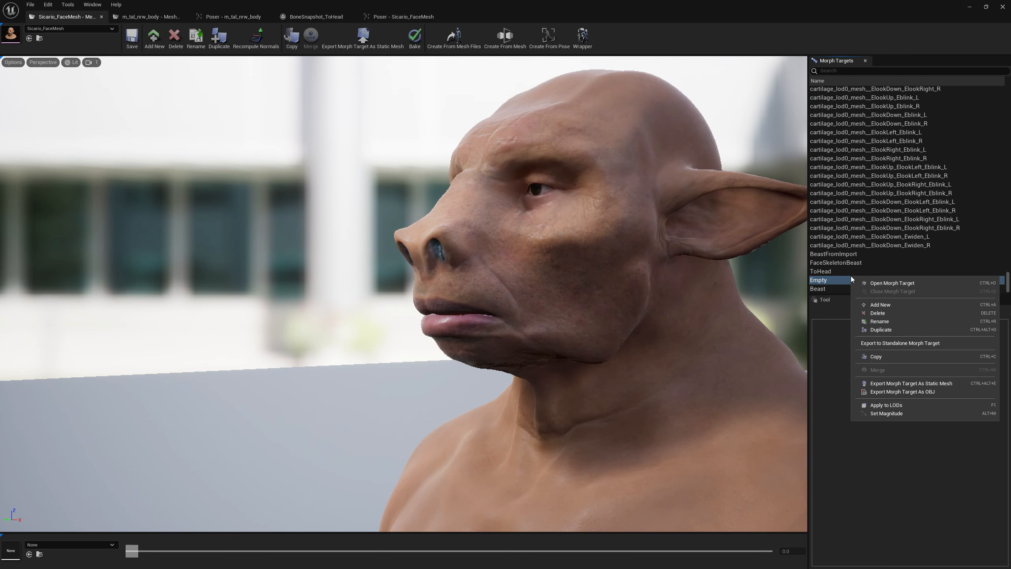
{"action": "left_click", "coordinate": [900, 393]}
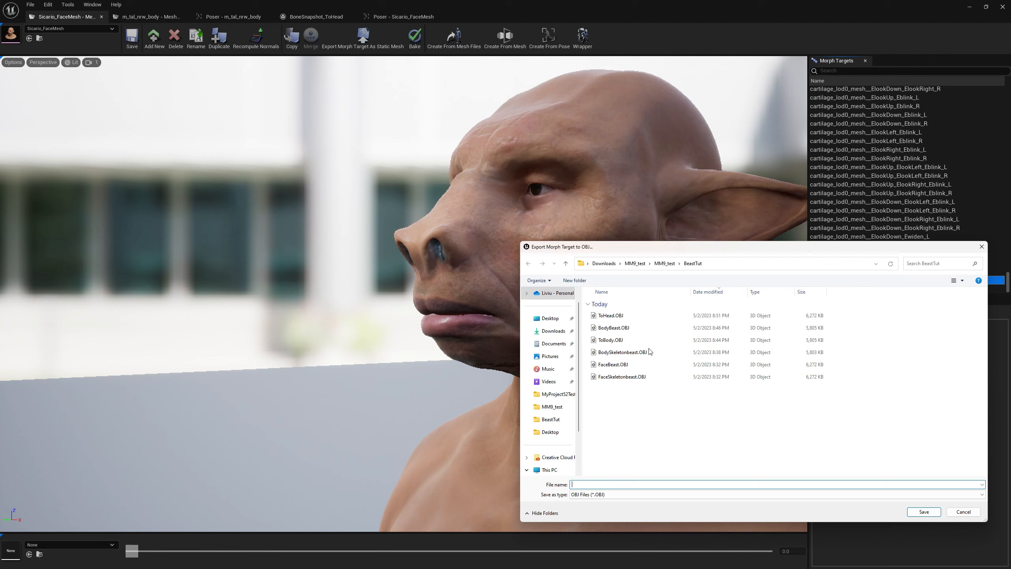
{"action": "left_click", "coordinate": [614, 365]}
{"action": "left_click", "coordinate": [923, 511]}
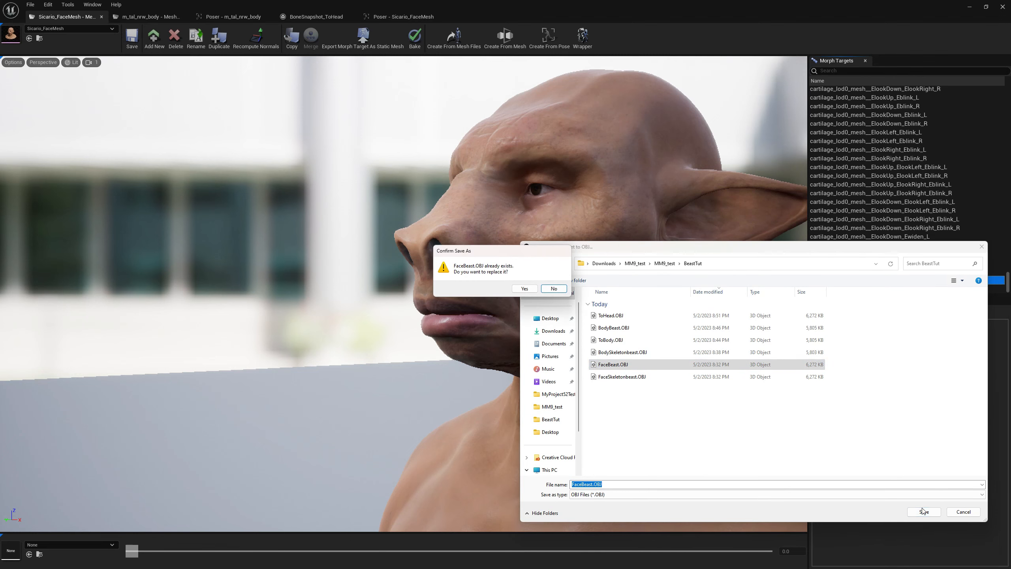
{"action": "left_click", "coordinate": [524, 289]}
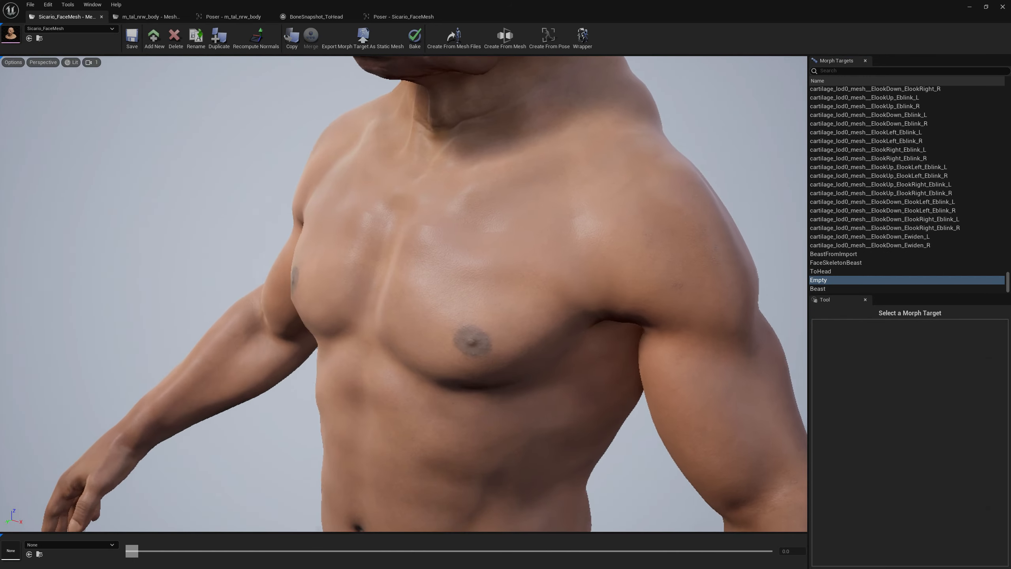
- Close the m_tal_nrw_body poser and the BoneSnapshot_ToHead asset editor
{"action": "right_click_drag", "start_coordinate": [404, 294], "coordinate": [473, 242]}
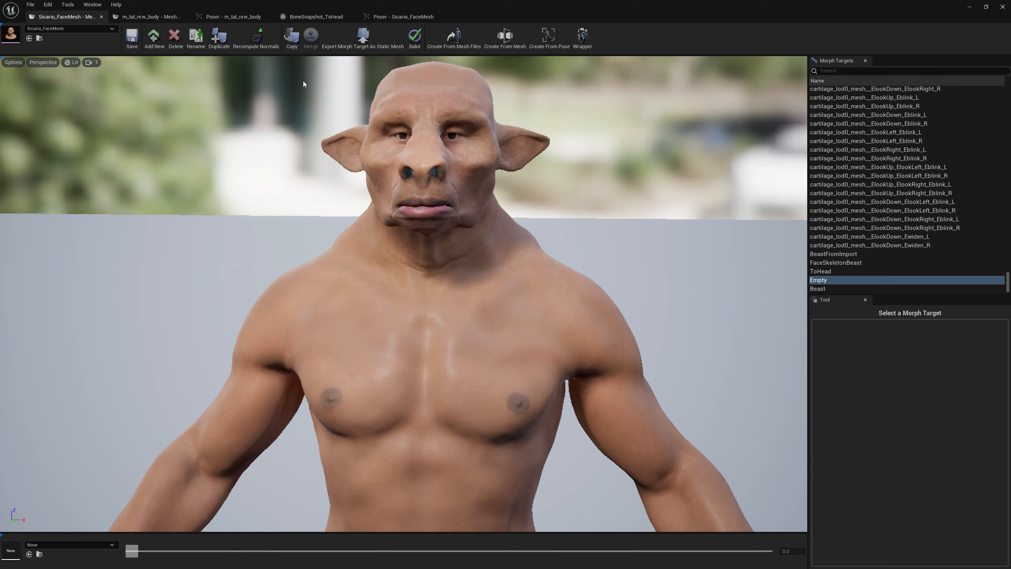
{"action": "left_click", "coordinate": [226, 18]}
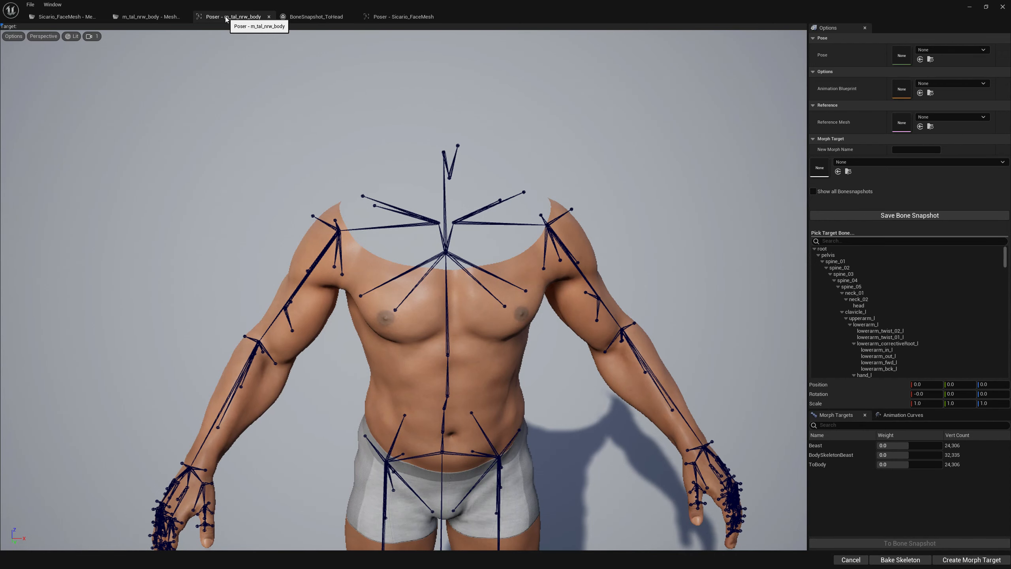
{"action": "left_click", "coordinate": [269, 16]}
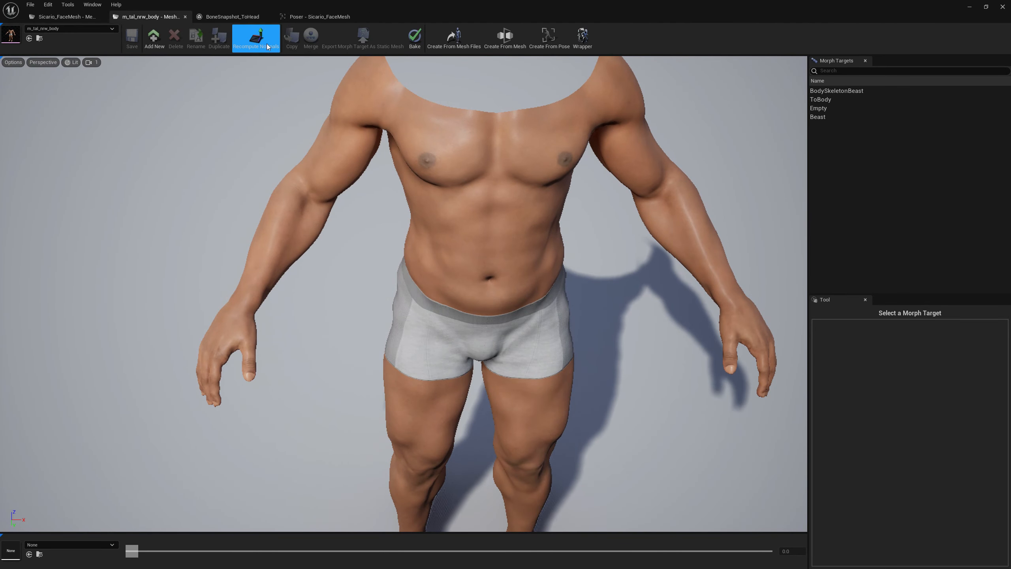
{"action": "left_click", "coordinate": [243, 18]}
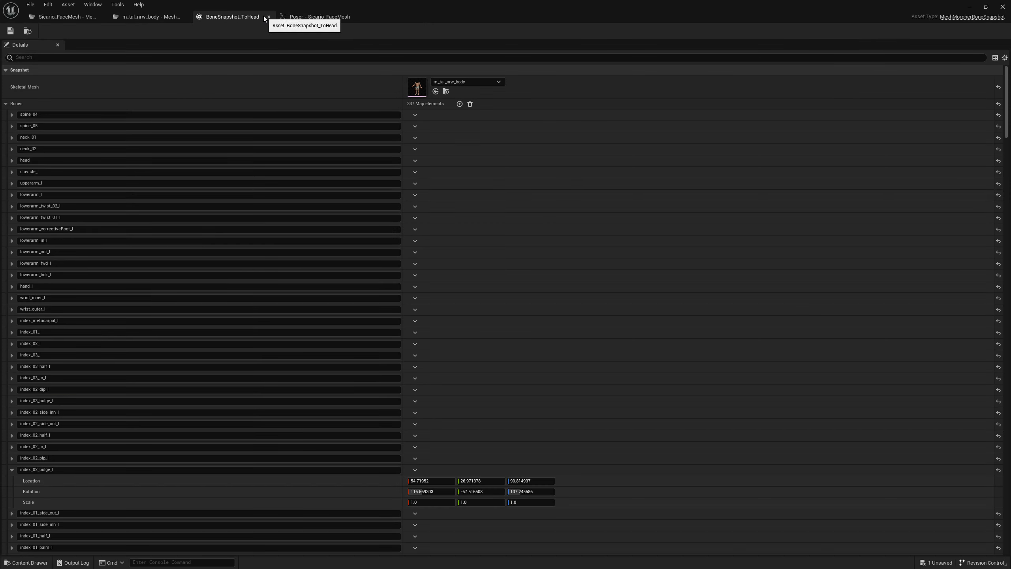
{"action": "left_click", "coordinate": [269, 16]}
- Bake the skeleton of Sicario_FaceMesh in the ToHead pose
{"action": "left_click", "coordinate": [239, 17]}
{"action": "right_click_drag", "start_coordinate": [404, 290], "coordinate": [243, 275]}
{"action": "key", "text": "s"}
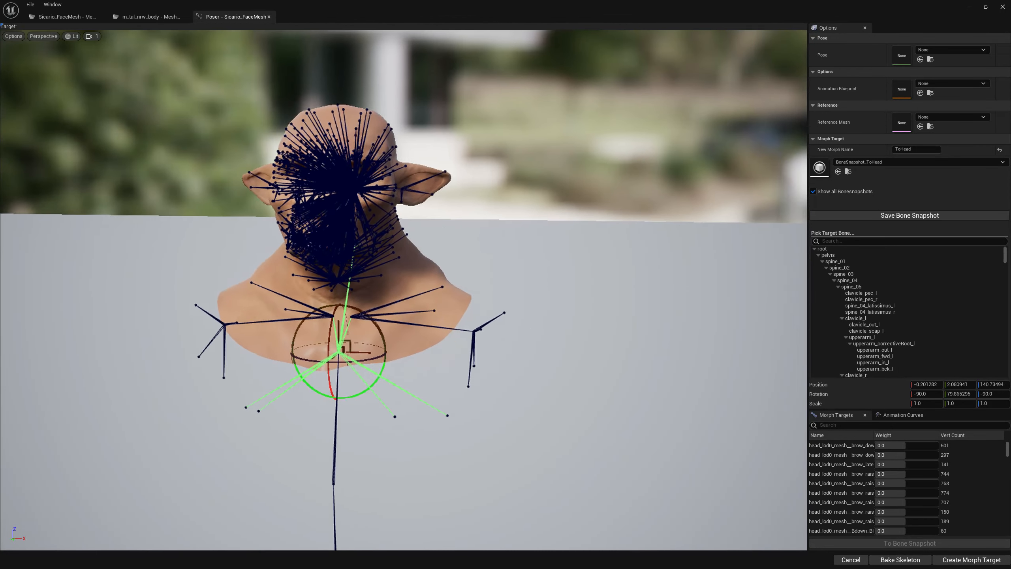
{"action": "key", "text": "a"}
{"action": "right_click_drag", "start_coordinate": [573, 277], "coordinate": [578, 277]}
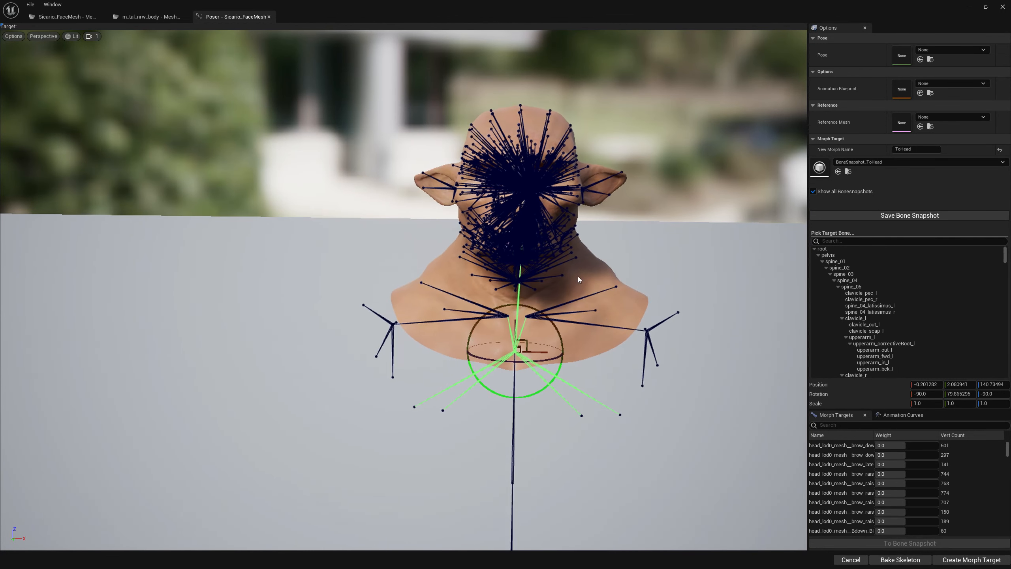
{"action": "left_click", "coordinate": [887, 561]}
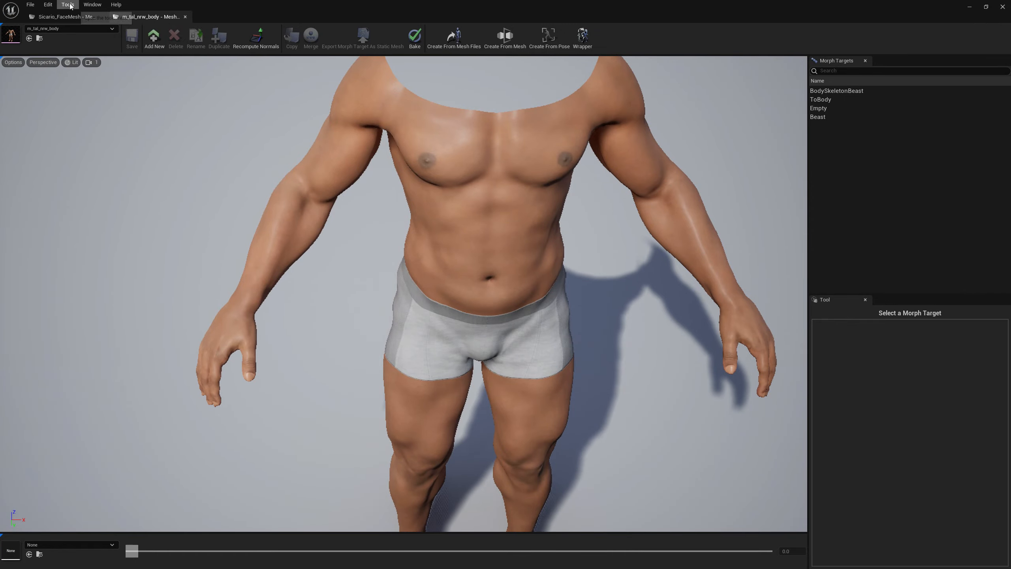
- Start a morph target from mesh files for Sicario_FaceMesh and load ToHead.OBJ as the base file
{"action": "left_click", "coordinate": [65, 16]}
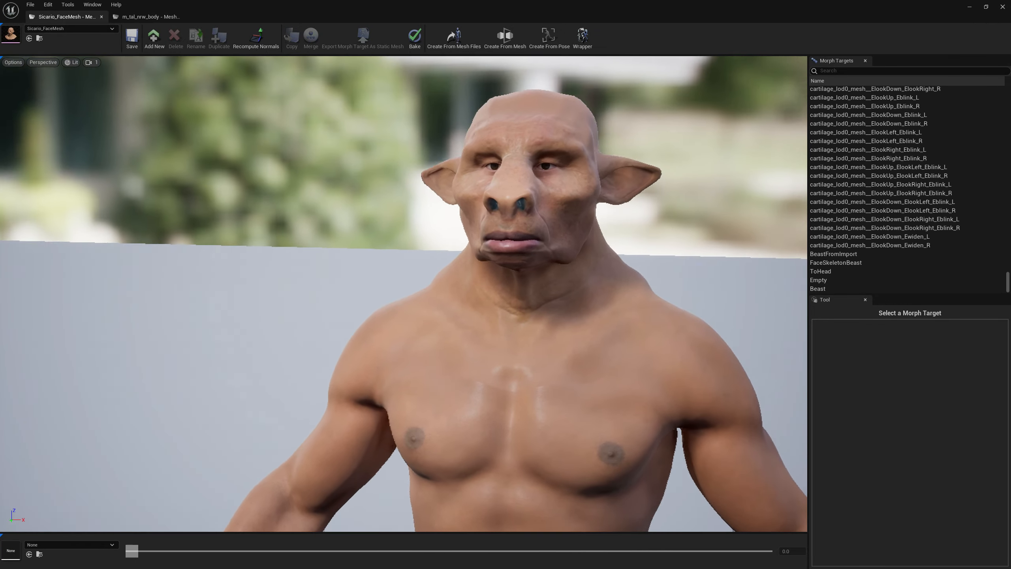
{"action": "right_click_drag", "start_coordinate": [403, 294], "coordinate": [263, 285]}
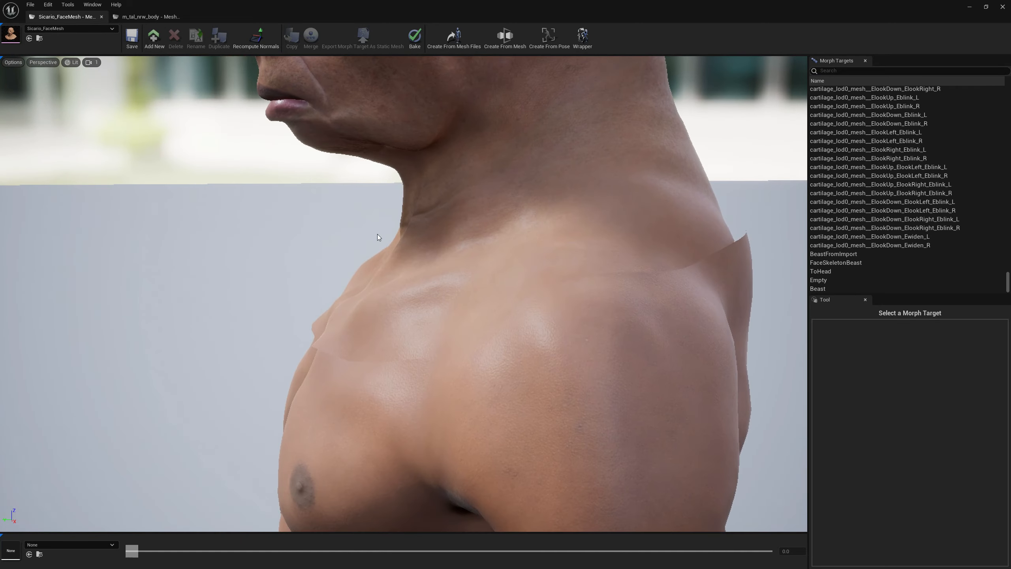
{"action": "left_click", "coordinate": [453, 37]}
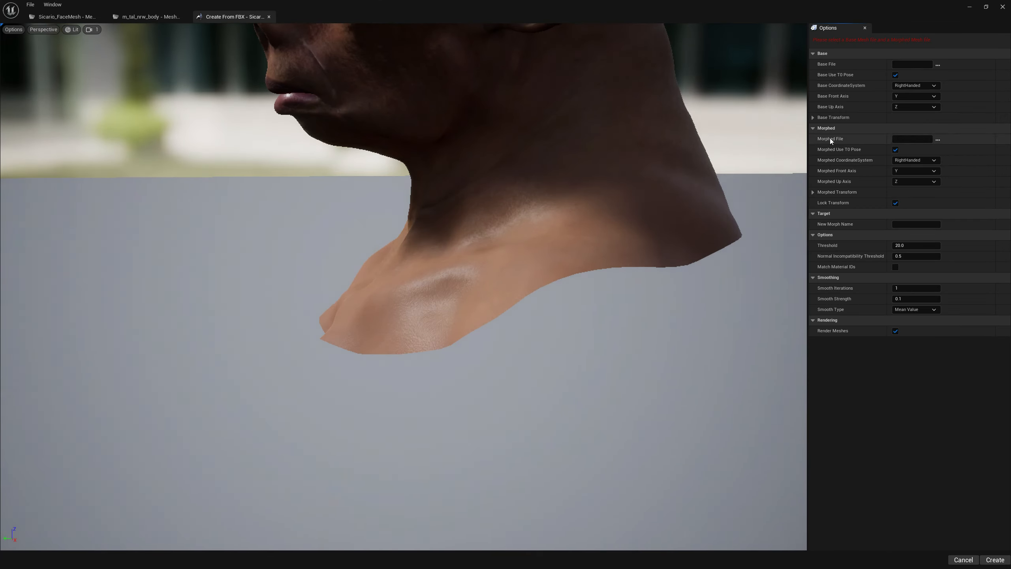
{"action": "left_click", "coordinate": [938, 64]}
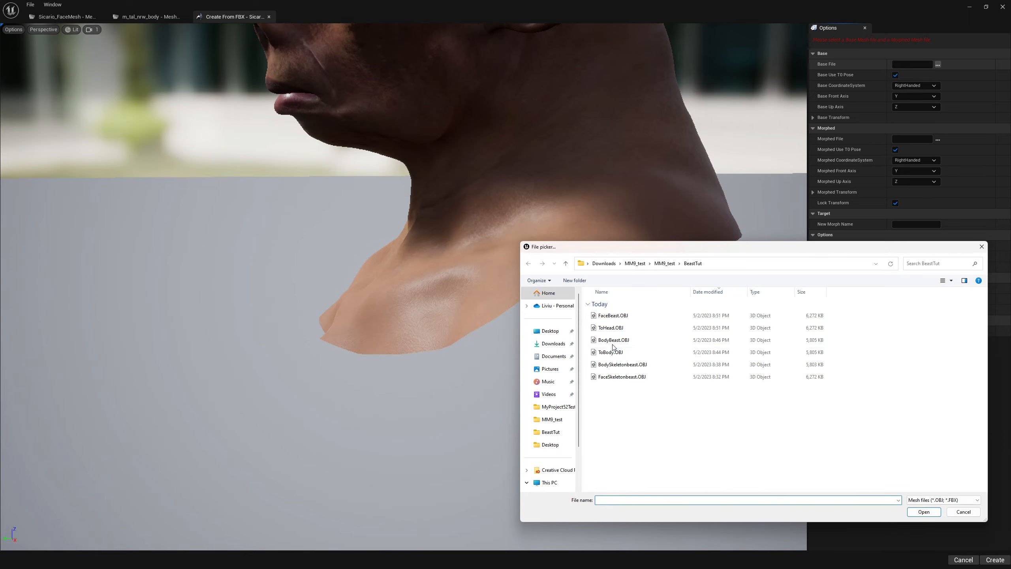
{"action": "double_click", "coordinate": [611, 328]}
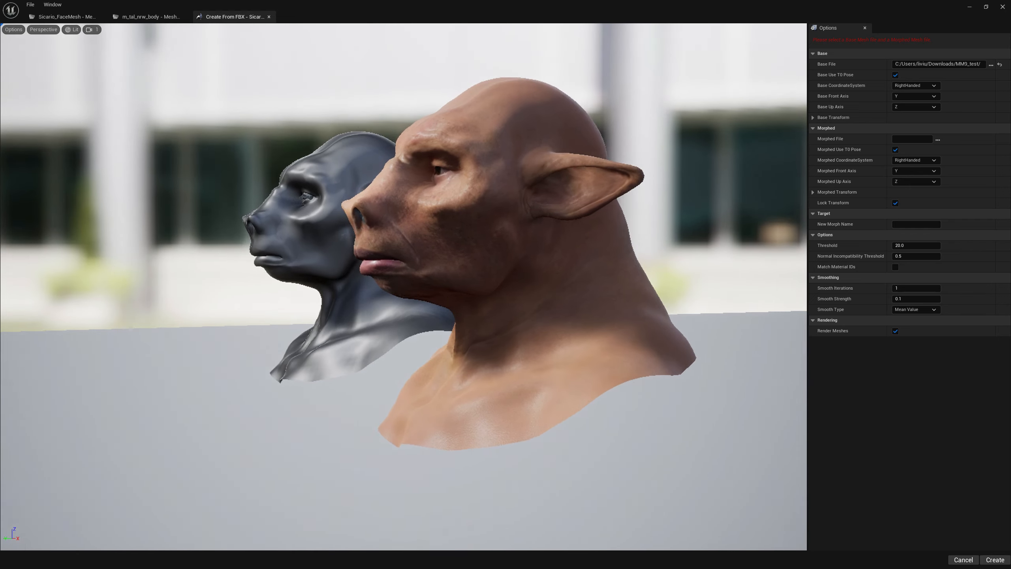
- Load FaceBeast.OBJ from the BeastTut folder as the morphed file
{"action": "left_click", "coordinate": [938, 140]}
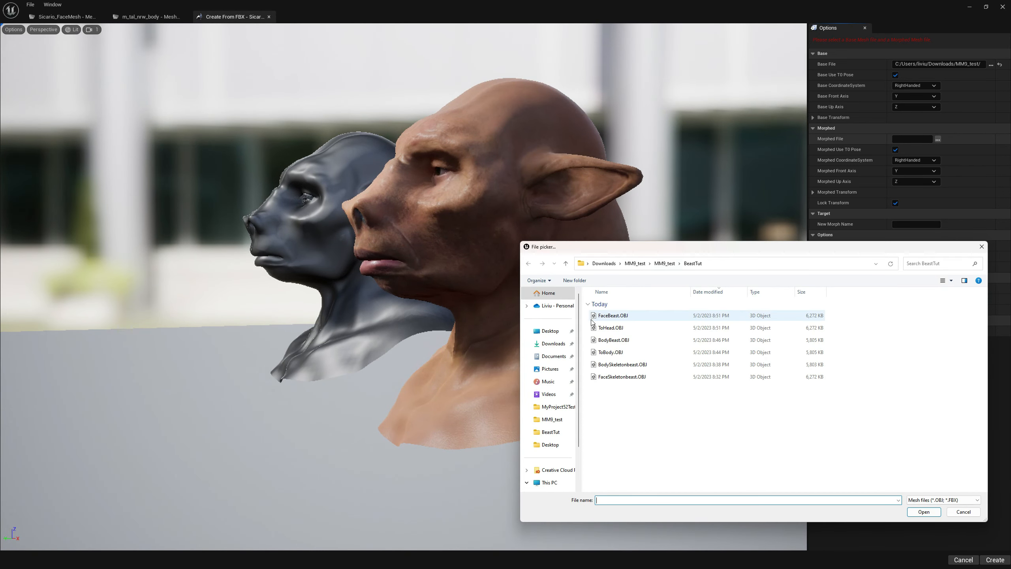
{"action": "left_click", "coordinate": [628, 317]}
{"action": "double_click", "coordinate": [628, 317]}
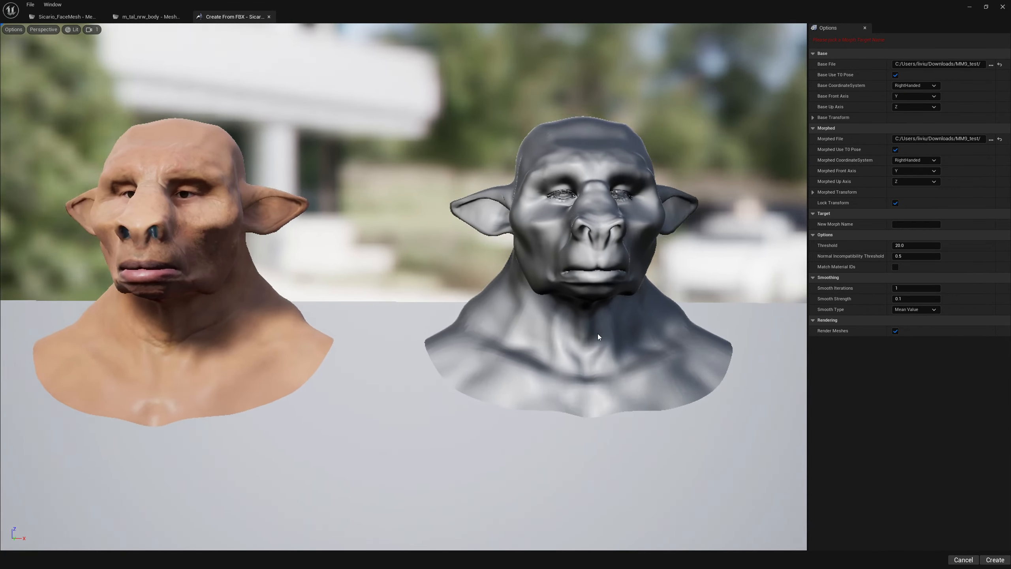
- Create the new morph target under the name Beast with smooth iterations set to 0
{"action": "left_click", "coordinate": [907, 225]}
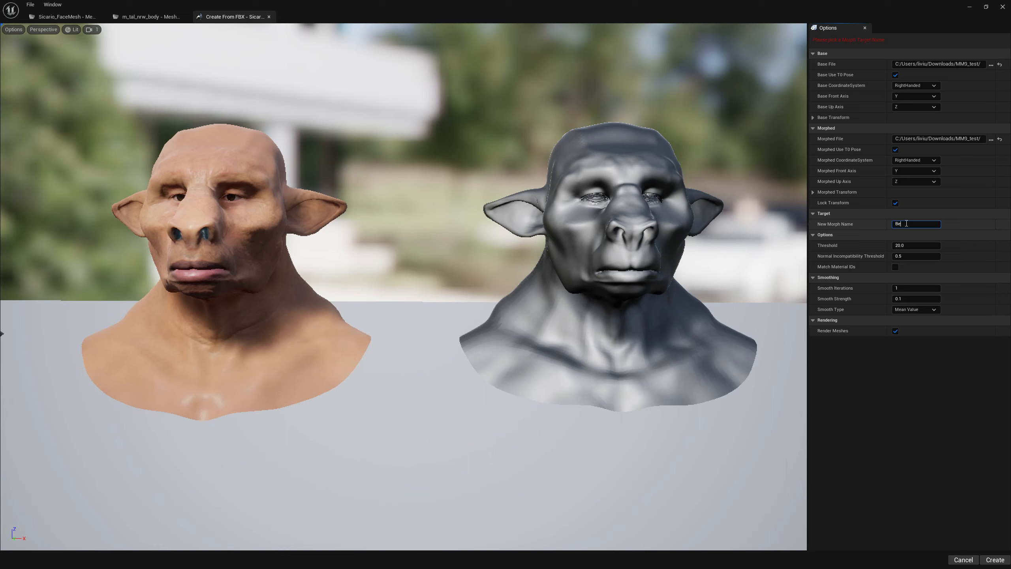
{"action": "type", "text": "Beast"}
{"action": "key", "text": "Return"}
{"action": "left_click", "coordinate": [910, 290]}
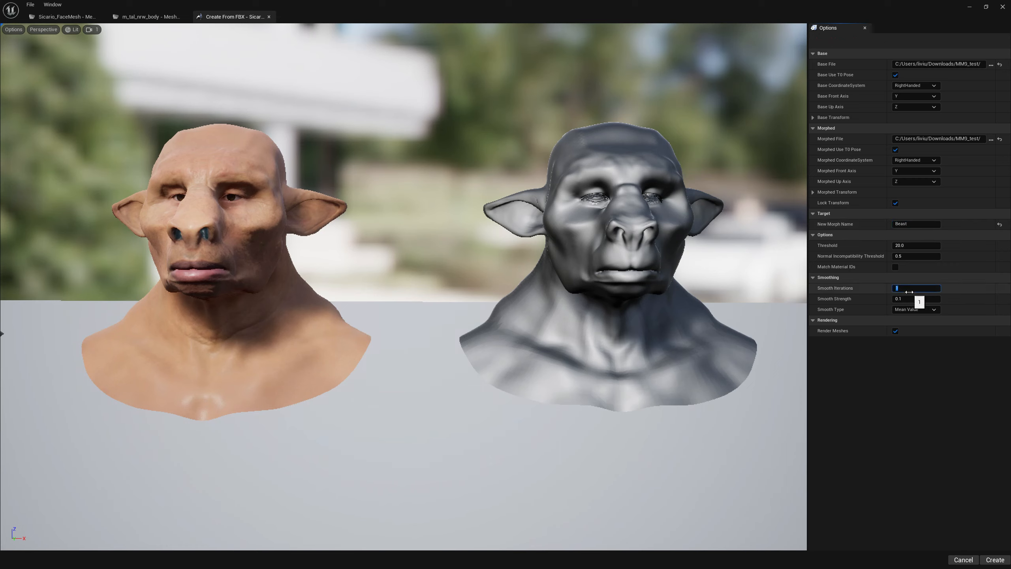
{"action": "key", "text": "Return"}
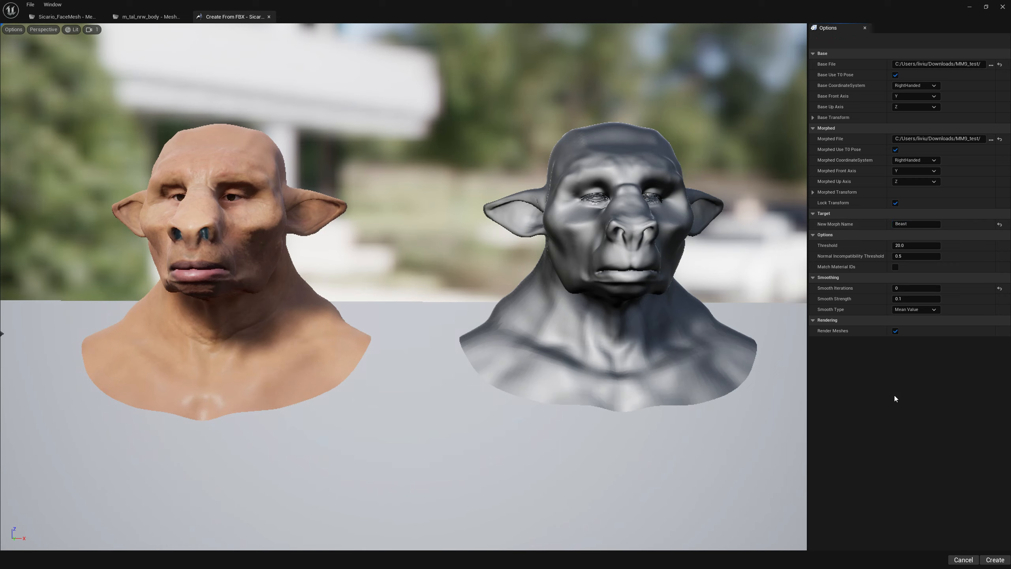
{"action": "left_click", "coordinate": [995, 559]}
{"action": "left_click", "coordinate": [517, 304]}
{"action": "left_click", "coordinate": [561, 305]}
- Bake the Beast morph target into Sicario_FaceMesh at weight 1.0
{"action": "left_click", "coordinate": [63, 16]}
{"action": "left_click", "coordinate": [414, 37]}
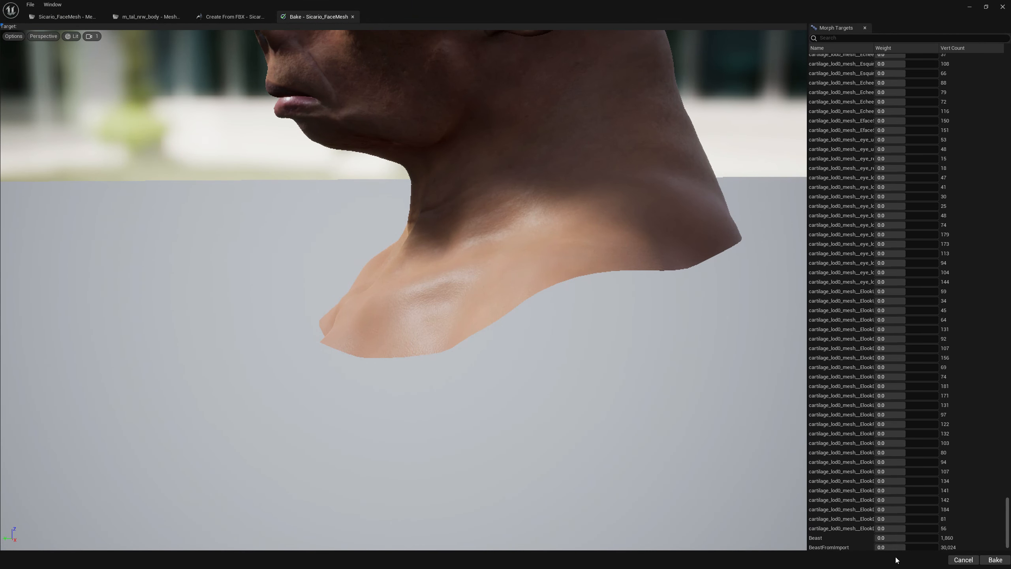
{"action": "scroll", "coordinate": [869, 451], "scroll_direction": "down", "scroll_amount": 1}
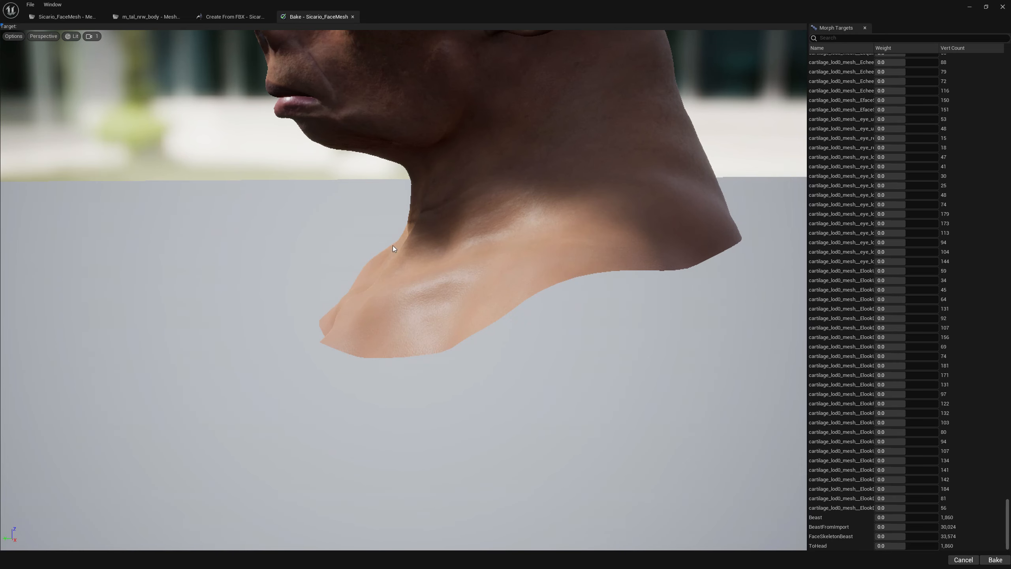
{"action": "left_click_drag", "start_coordinate": [894, 518], "coordinate": [938, 517]}
{"action": "right_click_drag", "start_coordinate": [595, 335], "coordinate": [569, 306]}
{"action": "key", "text": "s"}
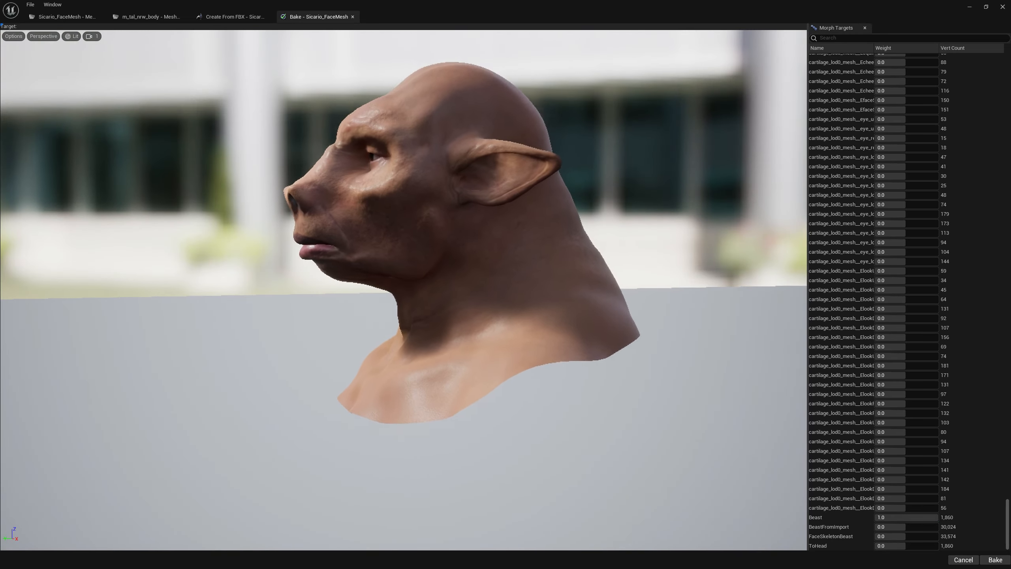
{"action": "left_click", "coordinate": [994, 561]}
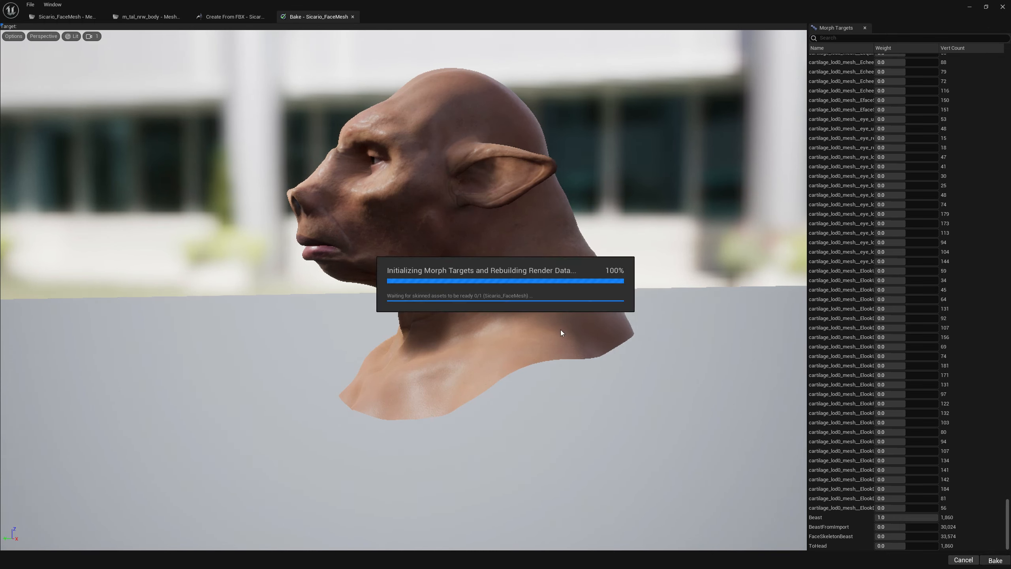
{"action": "left_click", "coordinate": [557, 303]}
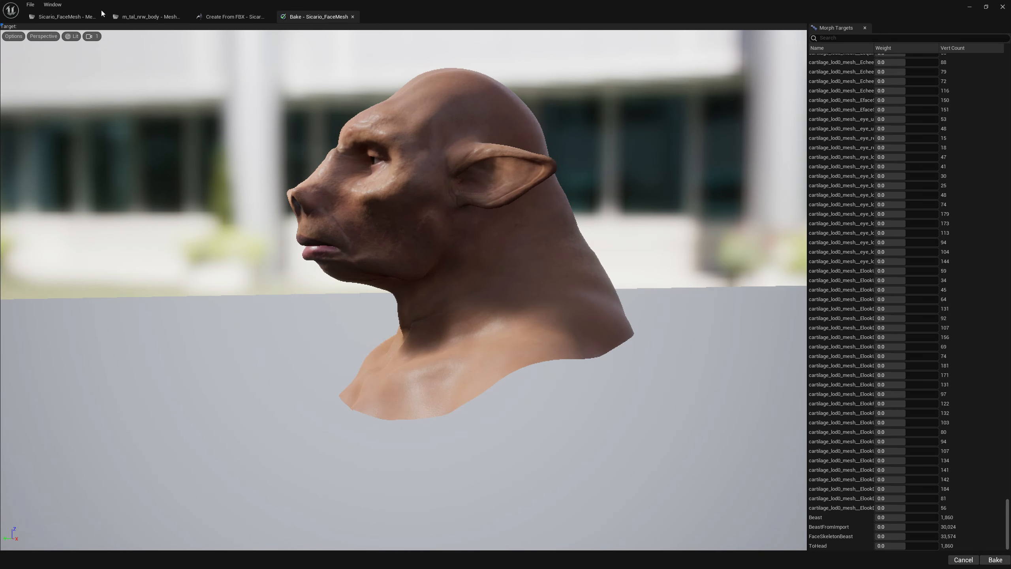
- Examine the neck and chest of Sicario_FaceMesh together with the body in the Mesh Morpher view
{"action": "left_click", "coordinate": [52, 16]}
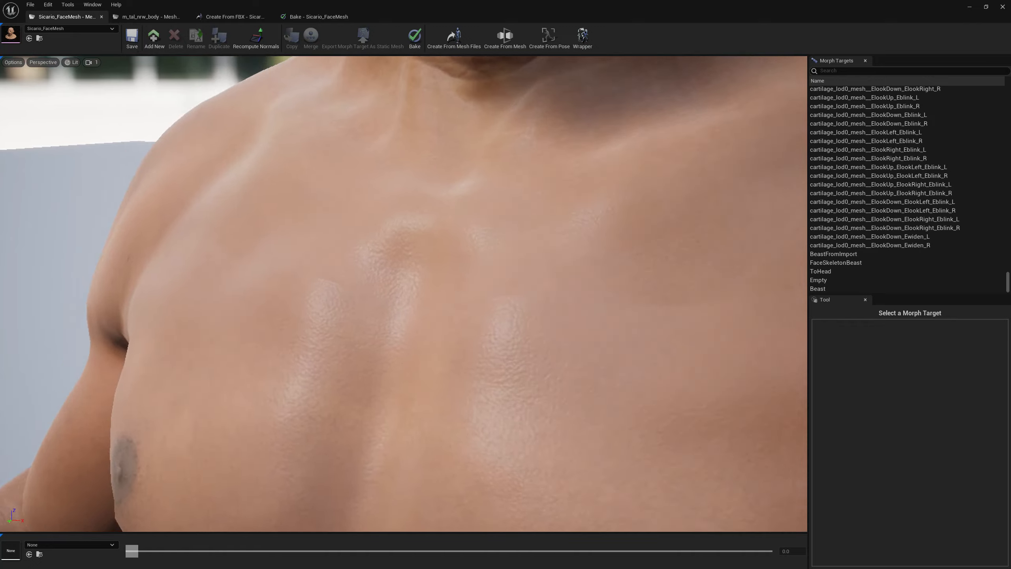
{"action": "right_click_drag", "start_coordinate": [404, 294], "coordinate": [444, 150]}
{"action": "right_click_drag", "start_coordinate": [508, 274], "coordinate": [460, 303]}
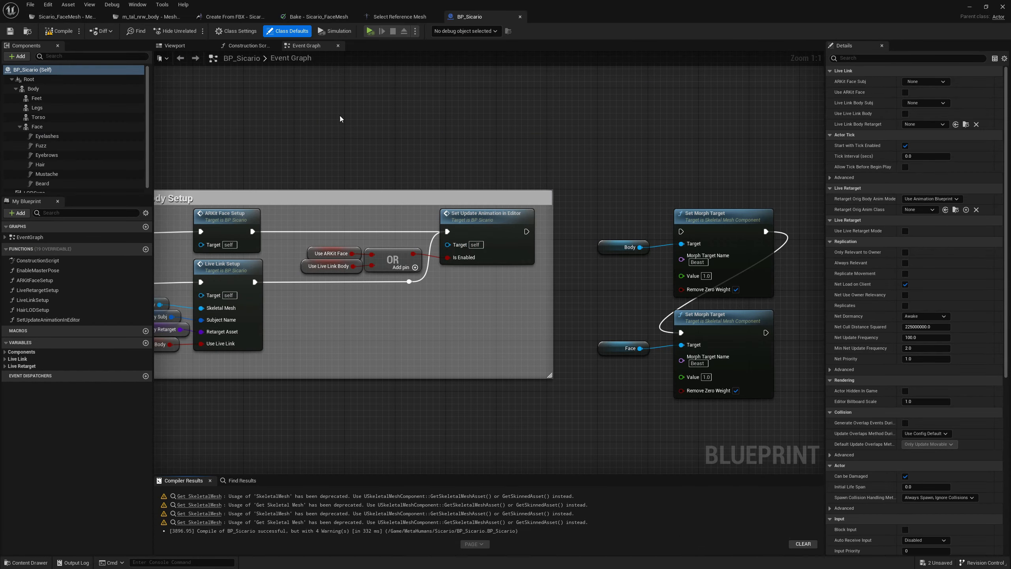
- Examine the assembled beast character in the BP_Sicario viewport and select its Body component
{"action": "left_click", "coordinate": [180, 46]}
{"action": "right_click_drag", "start_coordinate": [560, 266], "coordinate": [517, 249]}
{"action": "key", "text": "w"}
{"action": "key", "text": "s"}
{"action": "key", "text": "a"}
{"action": "key", "text": "s"}
{"action": "key", "text": "d"}
{"action": "key", "text": "s"}
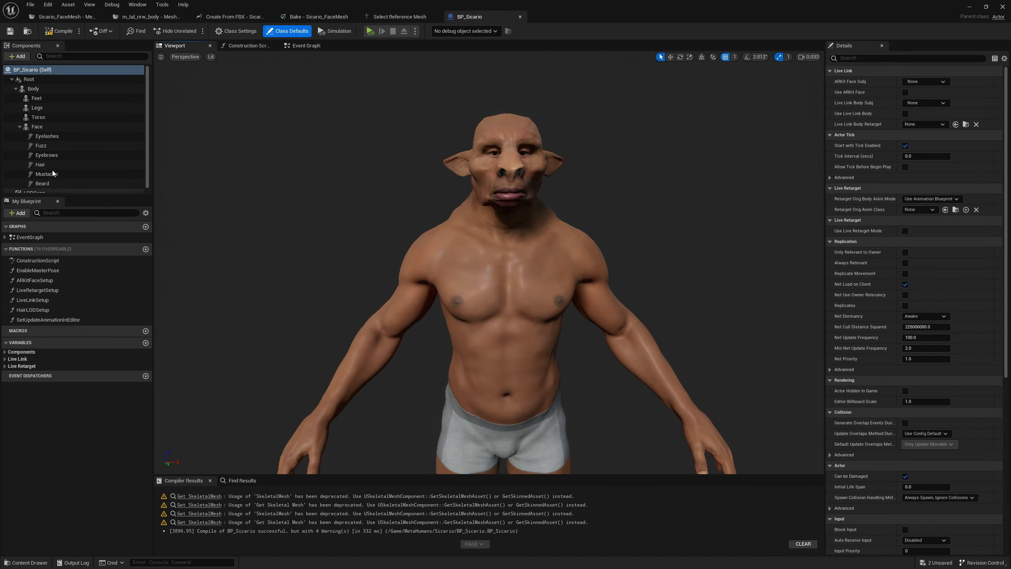
{"action": "left_click", "coordinate": [67, 90]}
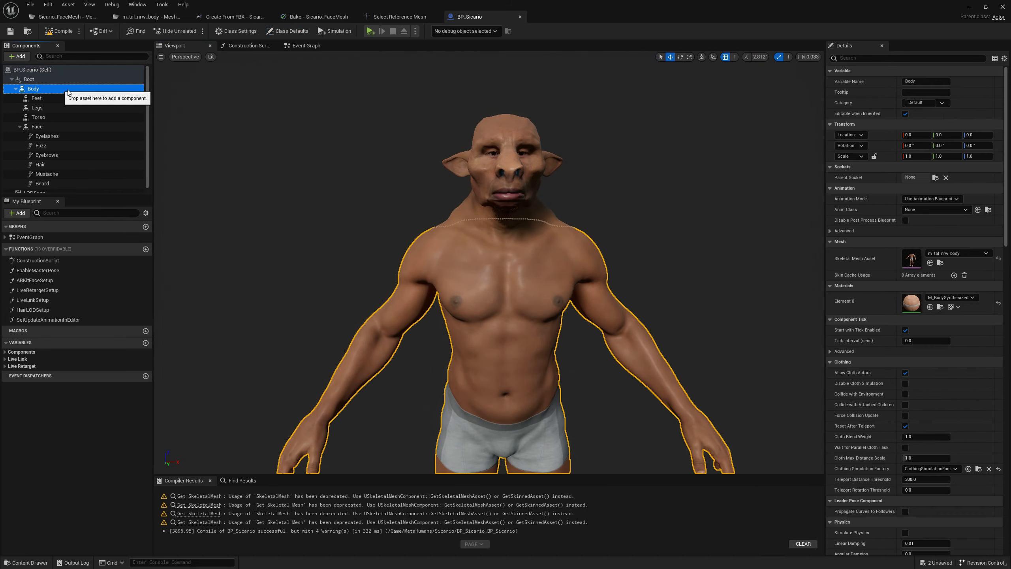
- Open the MM_Run_Fwd animation and scrub through it to check the neck seam in motion
{"action": "left_click", "coordinate": [969, 7]}
{"action": "left_click", "coordinate": [27, 563]}
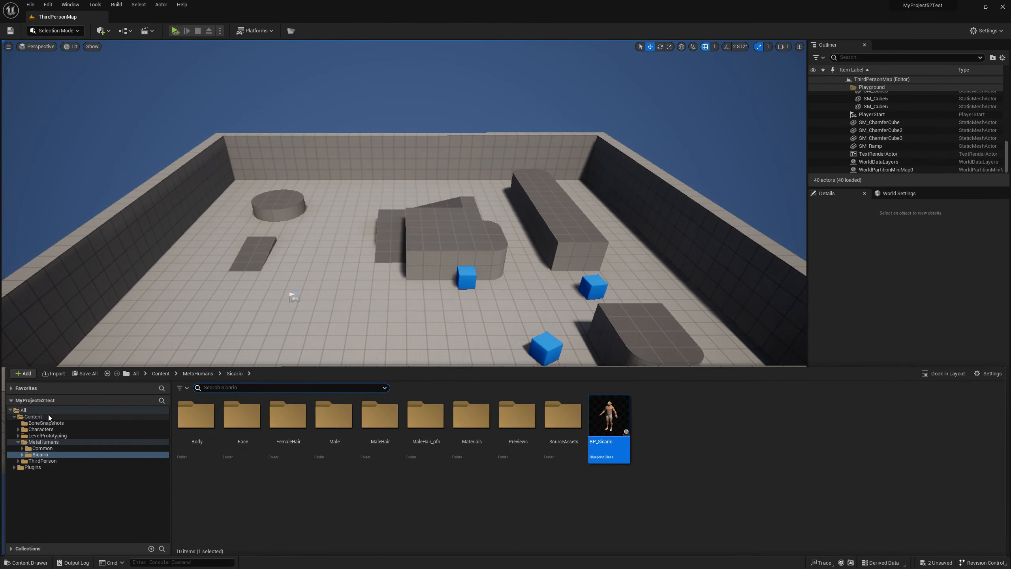
{"action": "left_click", "coordinate": [33, 417]}
{"action": "double_click", "coordinate": [472, 416]}
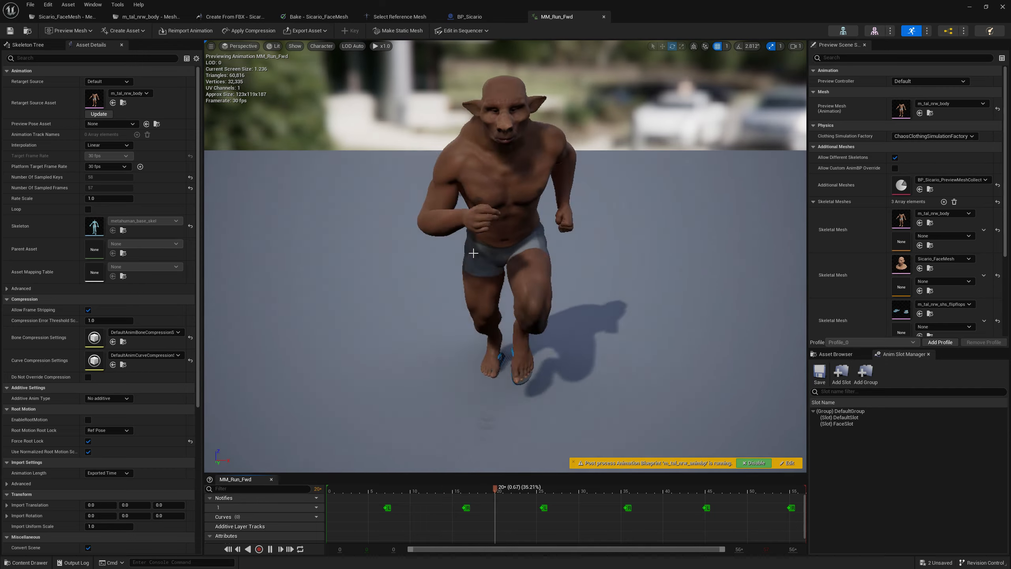
{"action": "left_click_drag", "start_coordinate": [464, 490], "coordinate": [421, 490]}
{"action": "right_click_drag", "start_coordinate": [482, 303], "coordinate": [482, 219]}
{"action": "left_click_drag", "start_coordinate": [423, 491], "coordinate": [654, 488]}
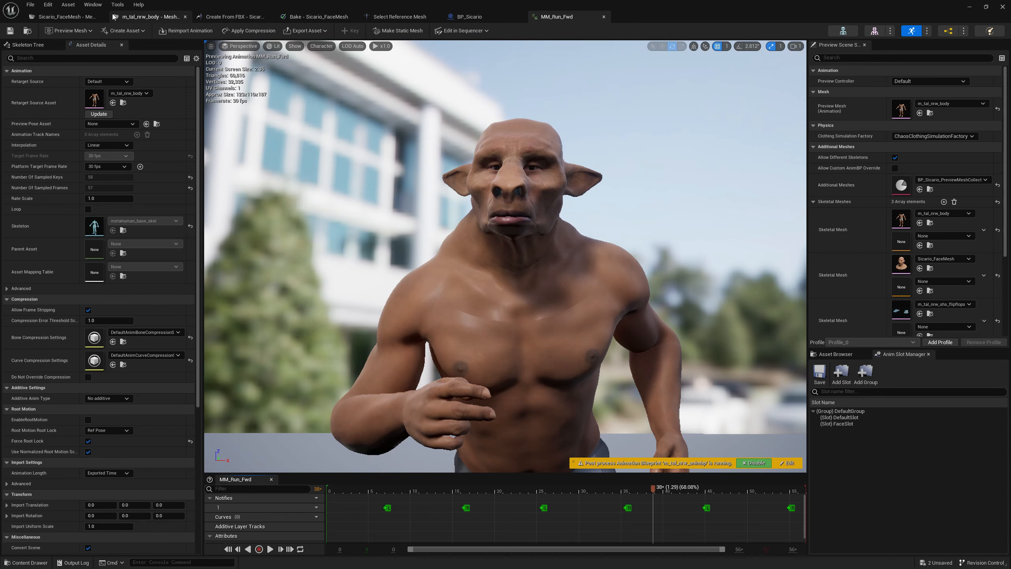
- Recompute the normals across the Sicario_FaceMesh and m_tal_nrw_body skeletal meshes with the default welding tolerances
{"action": "left_click", "coordinate": [67, 17]}
{"action": "left_click", "coordinate": [256, 38]}
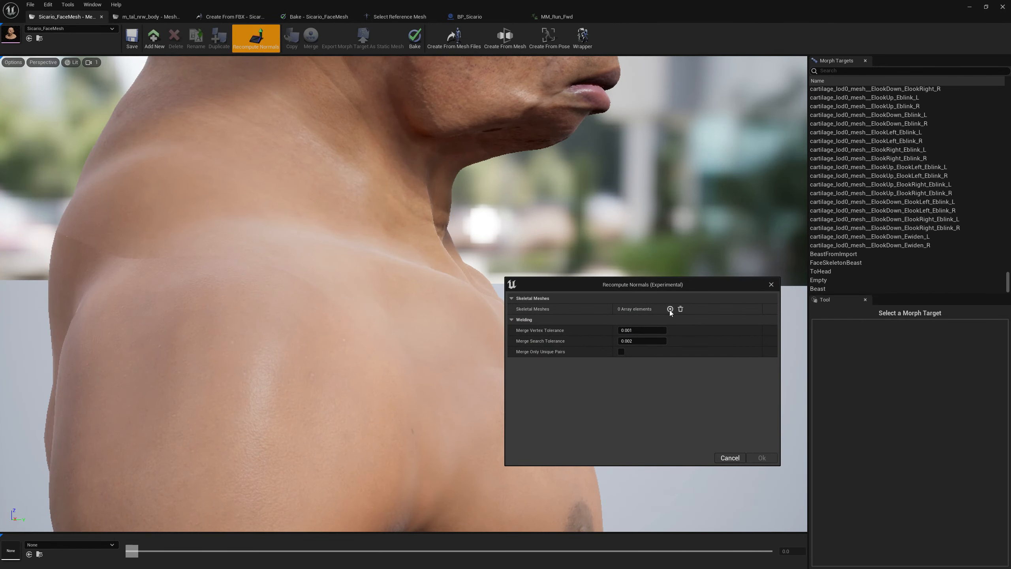
{"action": "left_click", "coordinate": [670, 309]}
{"action": "left_click", "coordinate": [669, 309]}
{"action": "left_click", "coordinate": [661, 321]}
{"action": "type", "text": "sicari"}
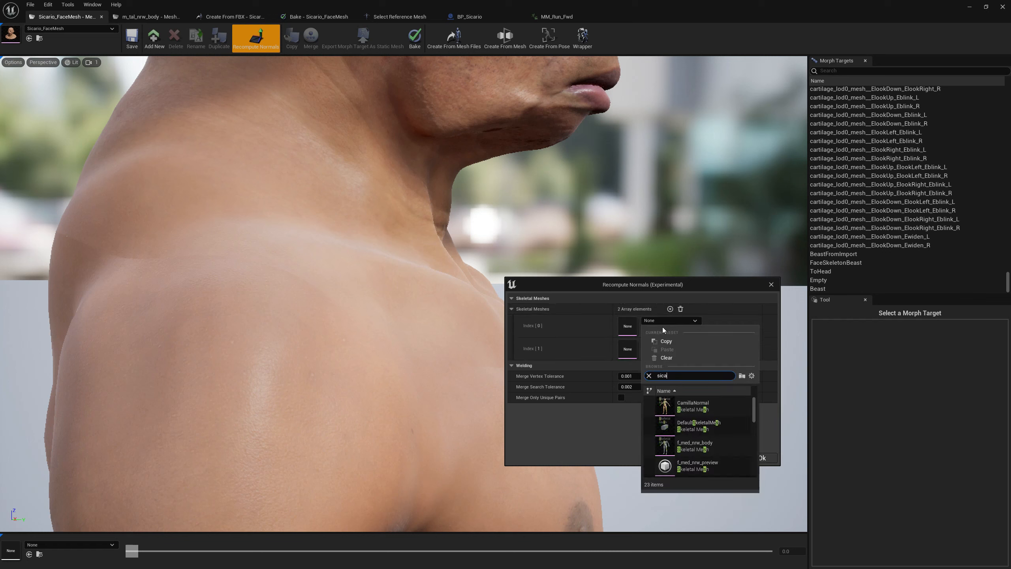
{"action": "left_click", "coordinate": [702, 432]}
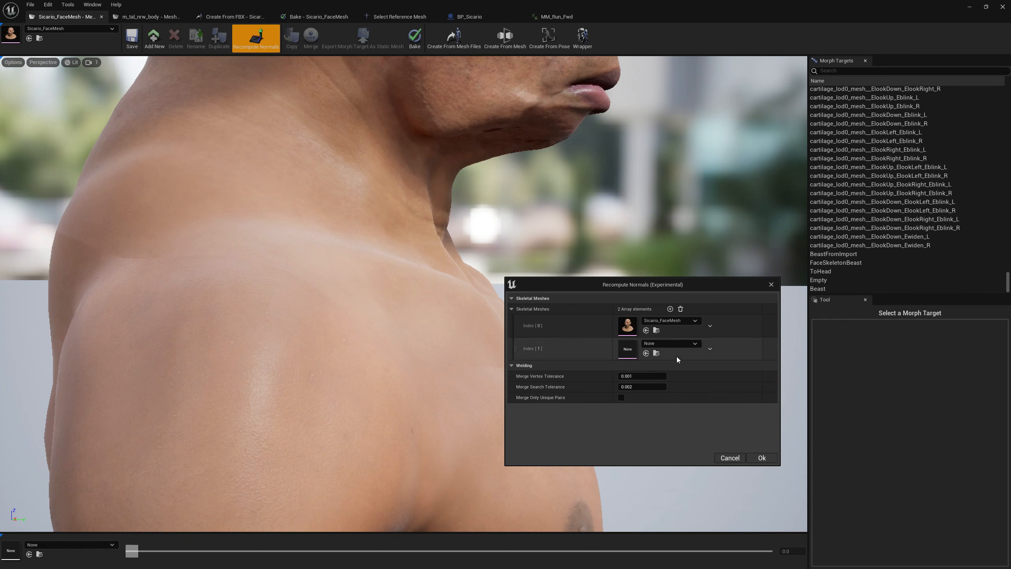
{"action": "left_click", "coordinate": [672, 342]}
{"action": "type", "text": "sicari"}
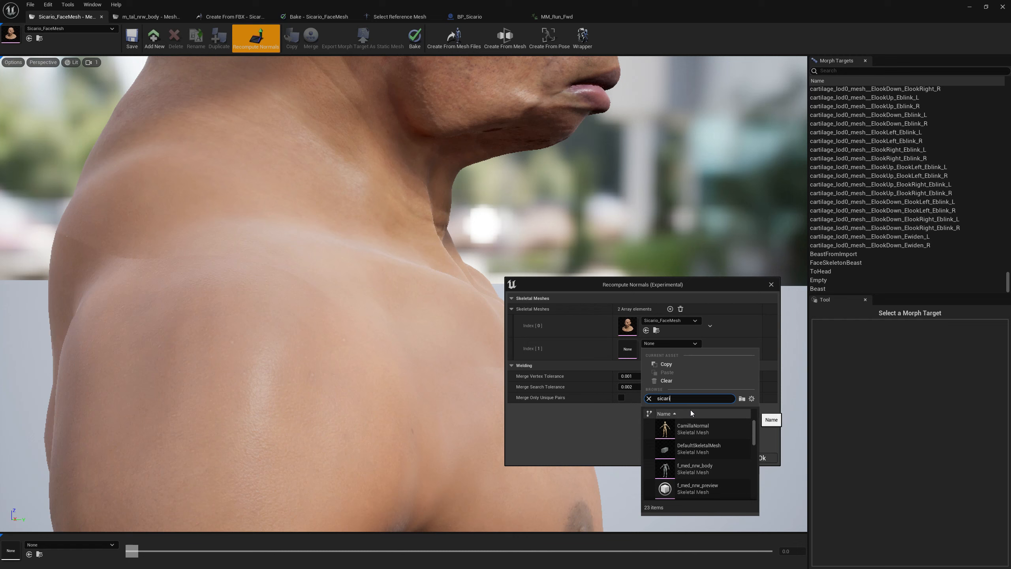
{"action": "left_click", "coordinate": [693, 430]}
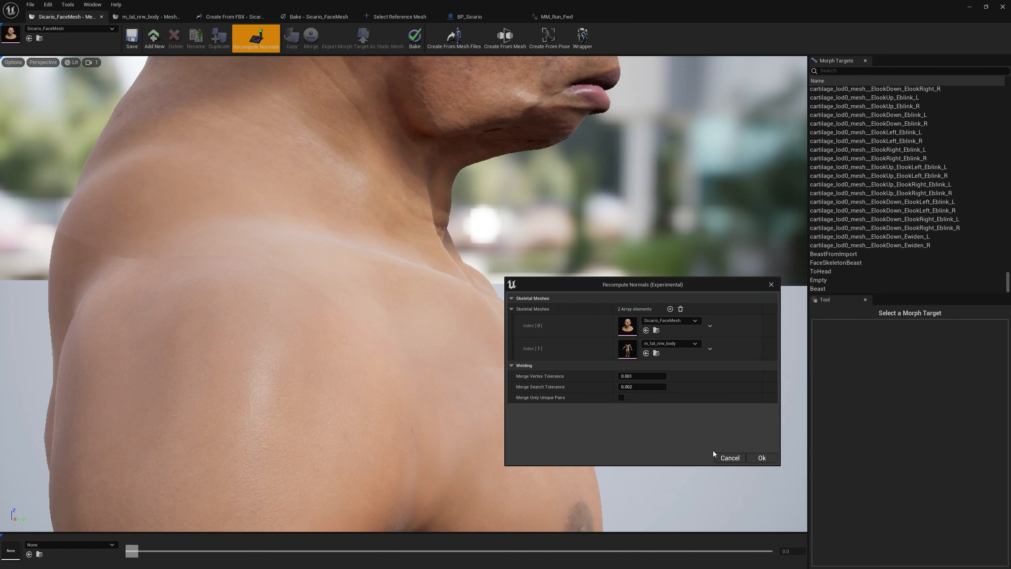
{"action": "left_click", "coordinate": [767, 461]}
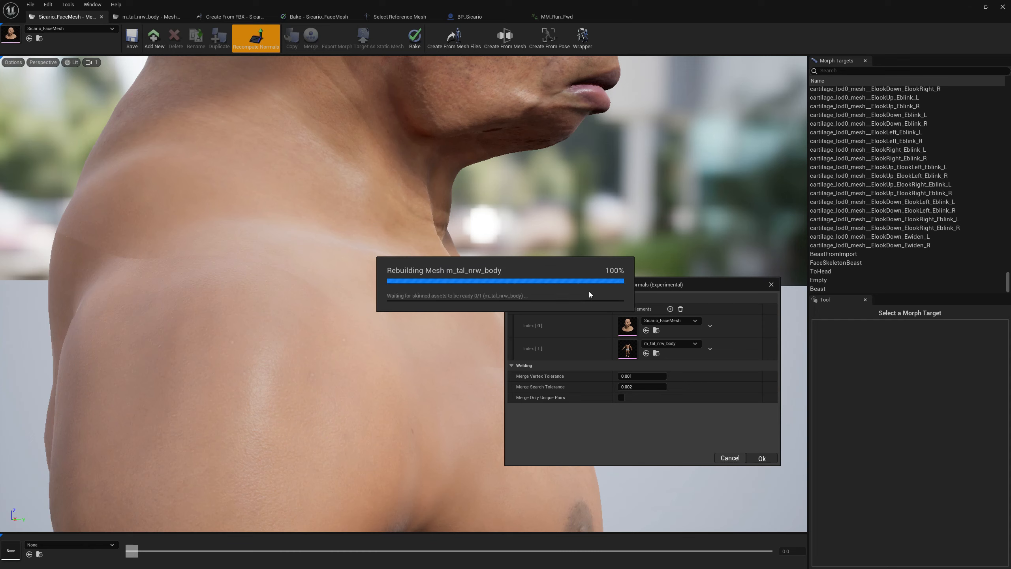
- Save the Face_Archetype_Skeleton and Sicario_FaceMesh assets
{"action": "right_click_drag", "start_coordinate": [512, 292], "coordinate": [456, 267]}
{"action": "left_click", "coordinate": [131, 40]}
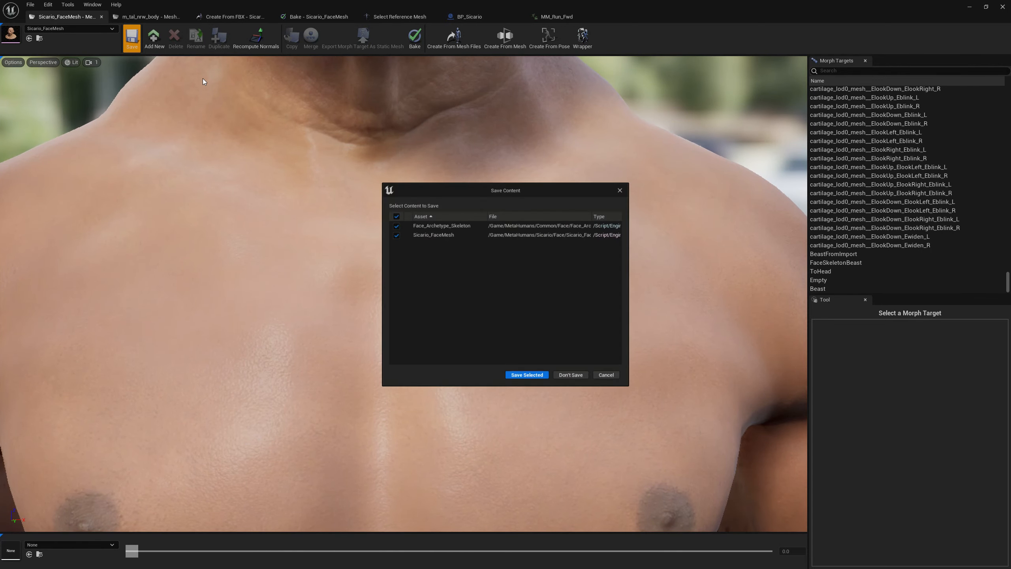
{"action": "left_click", "coordinate": [527, 378]}
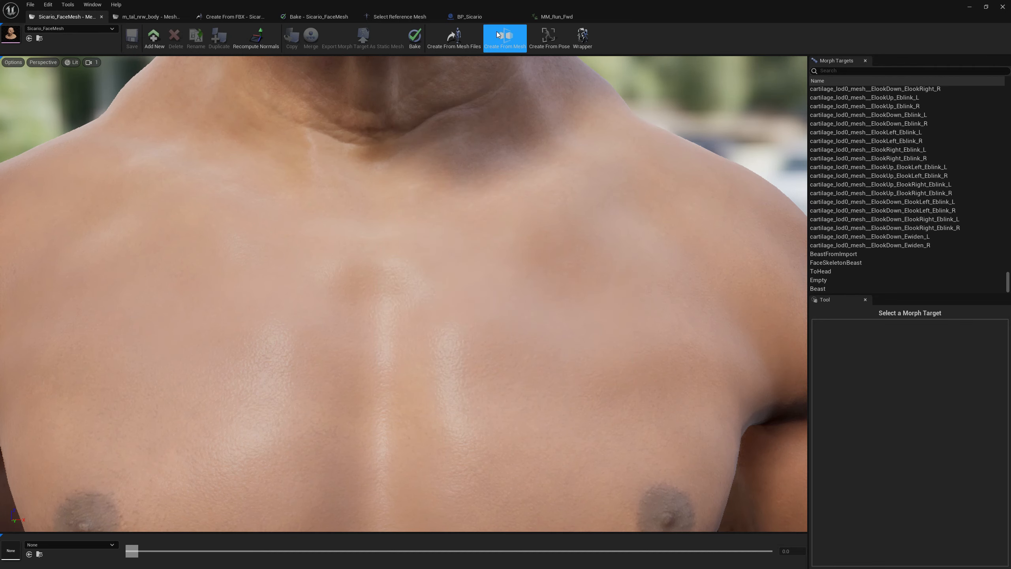
- Examine the character's neck, arms and hands from several sides in the BP_Sicario viewport
{"action": "left_click", "coordinate": [486, 16]}
{"action": "key", "text": "w"}
{"action": "right_click_drag", "start_coordinate": [546, 188], "coordinate": [437, 160]}
{"action": "key", "text": "a"}
{"action": "key", "text": "d"}
{"action": "key", "text": "a"}
{"action": "key", "text": "s"}
{"action": "key", "text": "a"}
{"action": "key", "text": "w"}
{"action": "key", "text": "d"}
{"action": "key", "text": "s"}
{"action": "right_click_drag", "start_coordinate": [468, 280], "coordinate": [461, 223]}
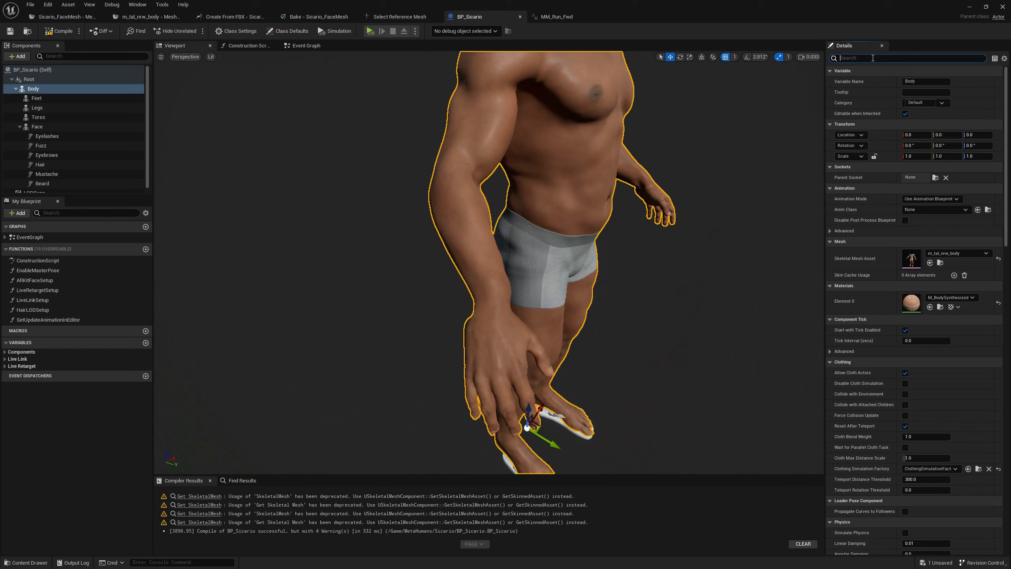
- Enable Disable Post Process Blueprint on the Body component and compile BP_Sicario
{"action": "left_click", "coordinate": [872, 58]}
{"action": "type", "text": "post"}
{"action": "left_click", "coordinate": [908, 82]}
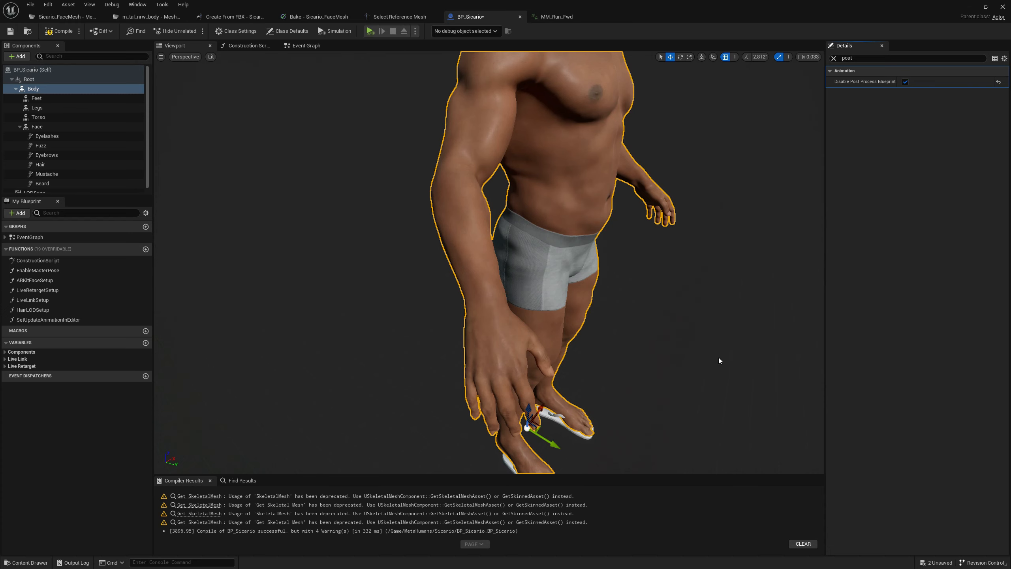
{"action": "left_click", "coordinate": [906, 82]}
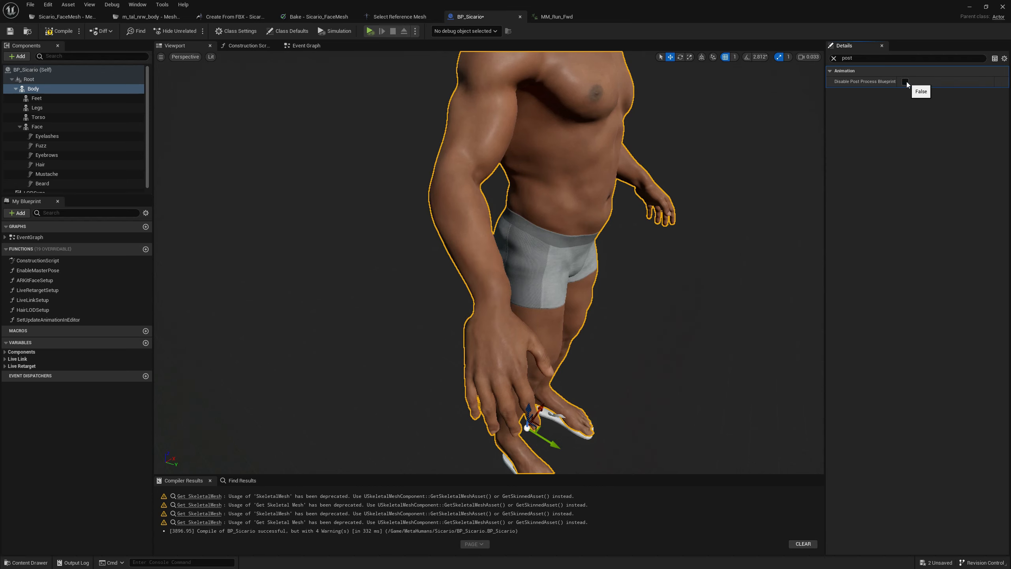
{"action": "left_click", "coordinate": [906, 82]}
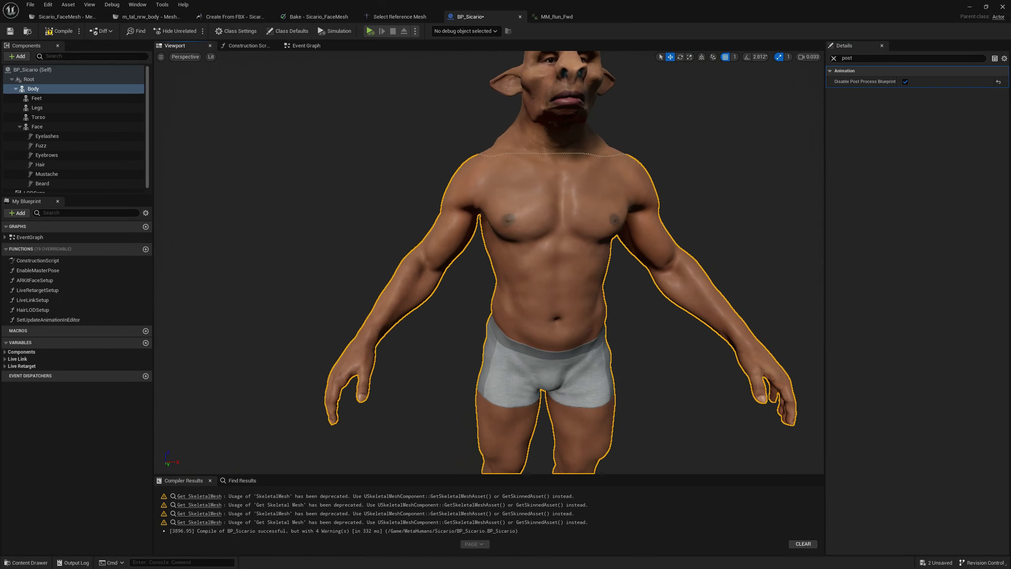
{"action": "mouse_move", "coordinate": [536, 180]}
{"action": "right_mouse_down"}
{"action": "mouse_move", "coordinate": [497, 190]}
{"action": "mouse_move", "coordinate": [536, 179]}
{"action": "right_mouse_up"}
{"action": "mouse_move", "coordinate": [540, 230]}
{"action": "right_mouse_down"}
{"action": "mouse_move", "coordinate": [577, 230]}
{"action": "mouse_move", "coordinate": [589, 218]}
{"action": "mouse_move", "coordinate": [573, 247]}
{"action": "mouse_move", "coordinate": [557, 232]}
{"action": "right_mouse_up"}
{"action": "left_click", "coordinate": [69, 33]}
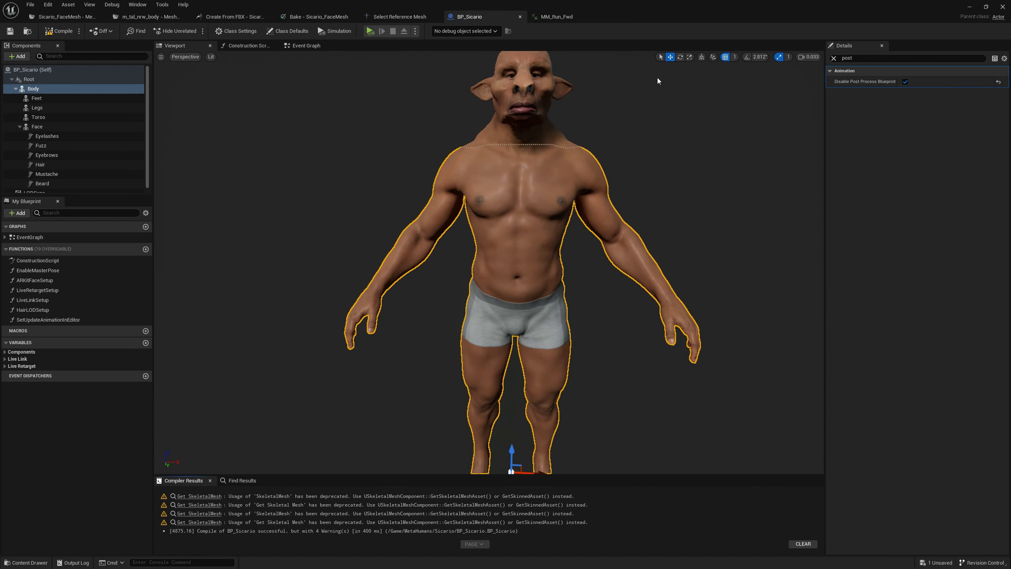
- Inspect the head and neck seam up close in the MM_Run_Fwd animation preview
{"action": "left_click", "coordinate": [557, 16]}
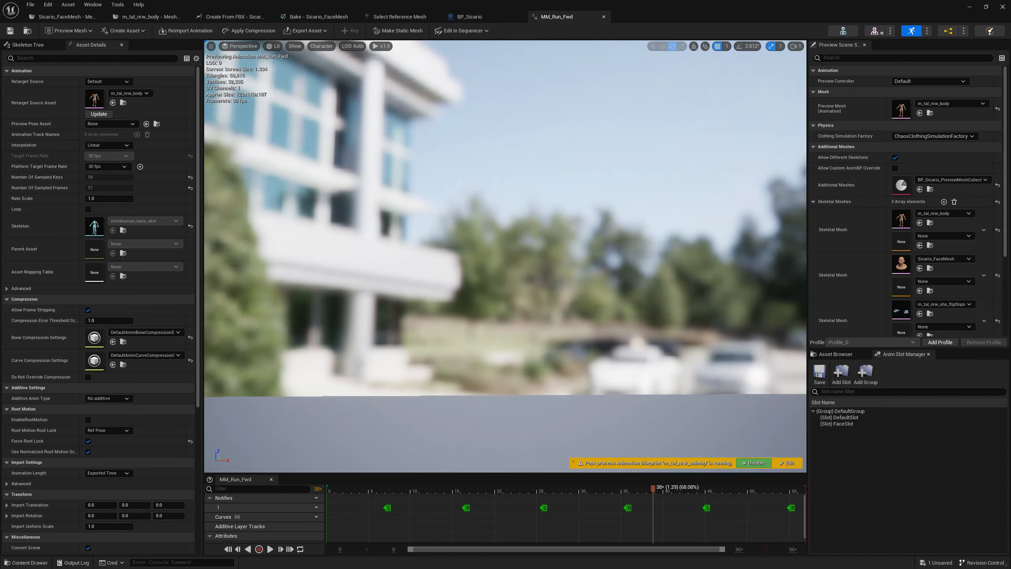
{"action": "right_click_drag", "start_coordinate": [506, 255], "coordinate": [446, 267]}
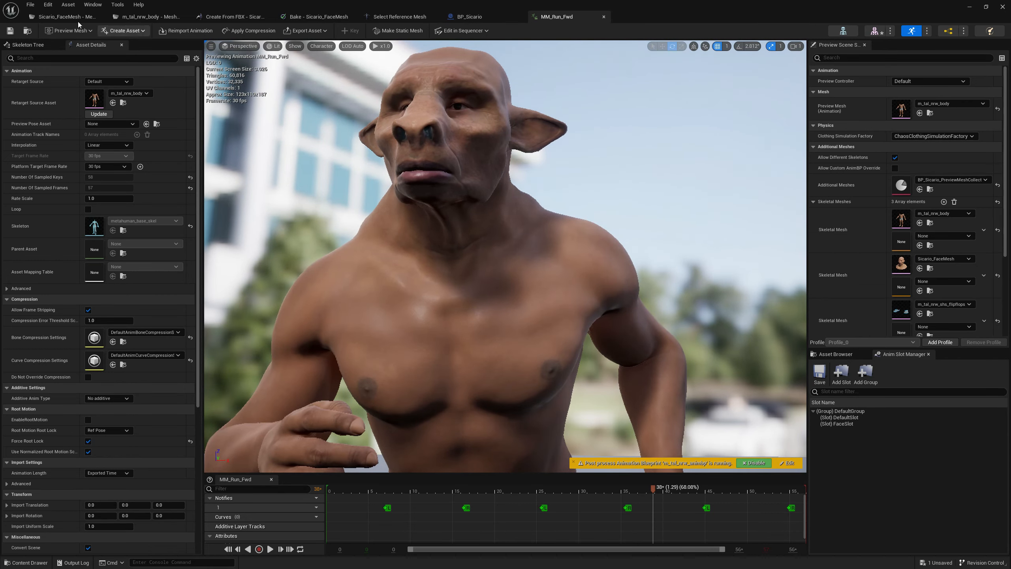
- Open the Sicario_FaceMesh skeletal mesh asset and set its preview animation to mh_arkit_mapping_anim
{"action": "left_click", "coordinate": [66, 16]}
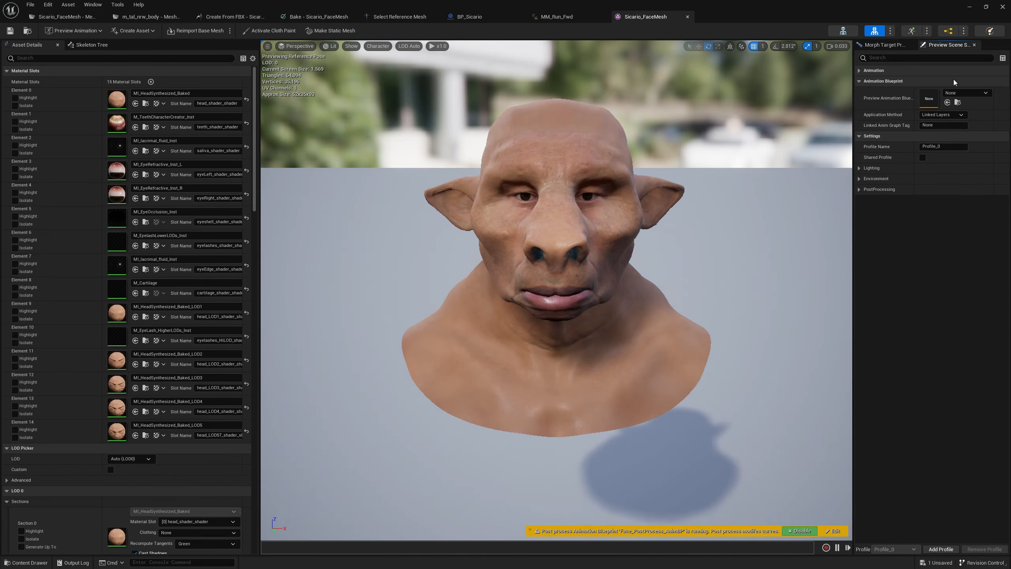
{"action": "left_click", "coordinate": [951, 81]}
{"action": "left_click", "coordinate": [948, 106]}
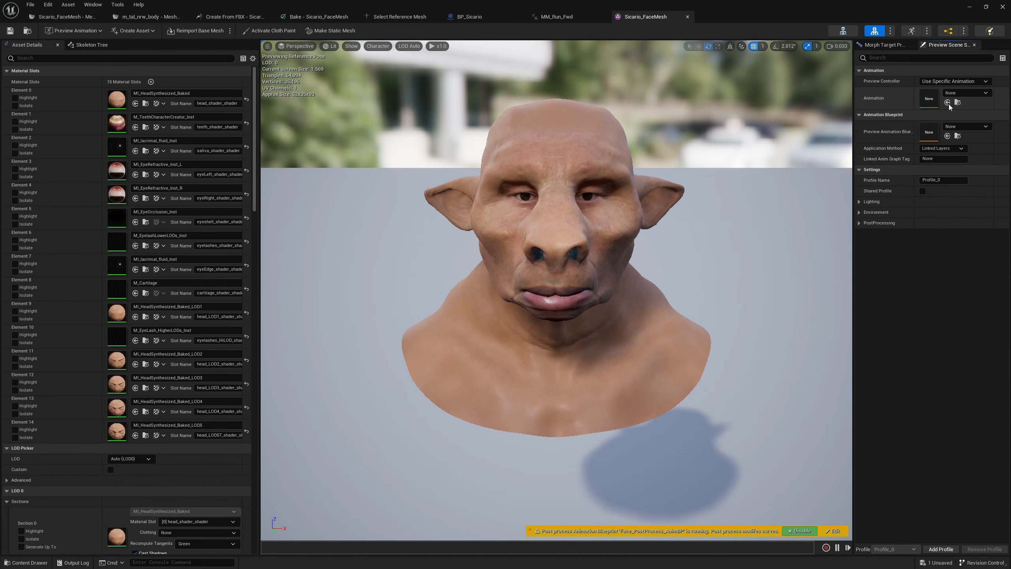
{"action": "left_click", "coordinate": [964, 92]}
{"action": "left_click", "coordinate": [964, 239]}
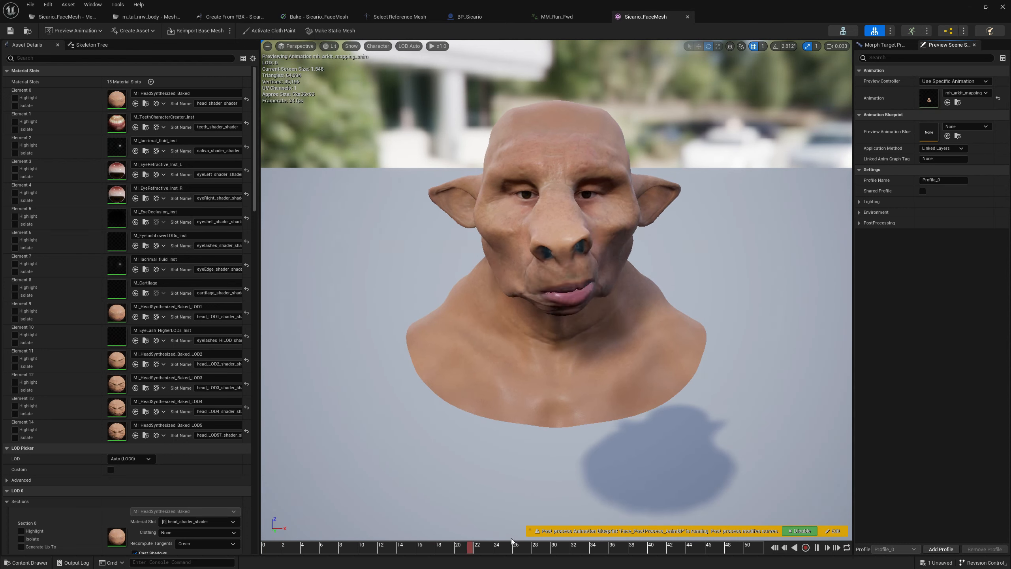
- Scrub through the mh_arkit_mapping_anim preview on Sicario_FaceMesh to check the facial expressions
{"action": "key", "text": "space"}
{"action": "left_click_drag", "start_coordinate": [703, 558], "coordinate": [423, 554]}
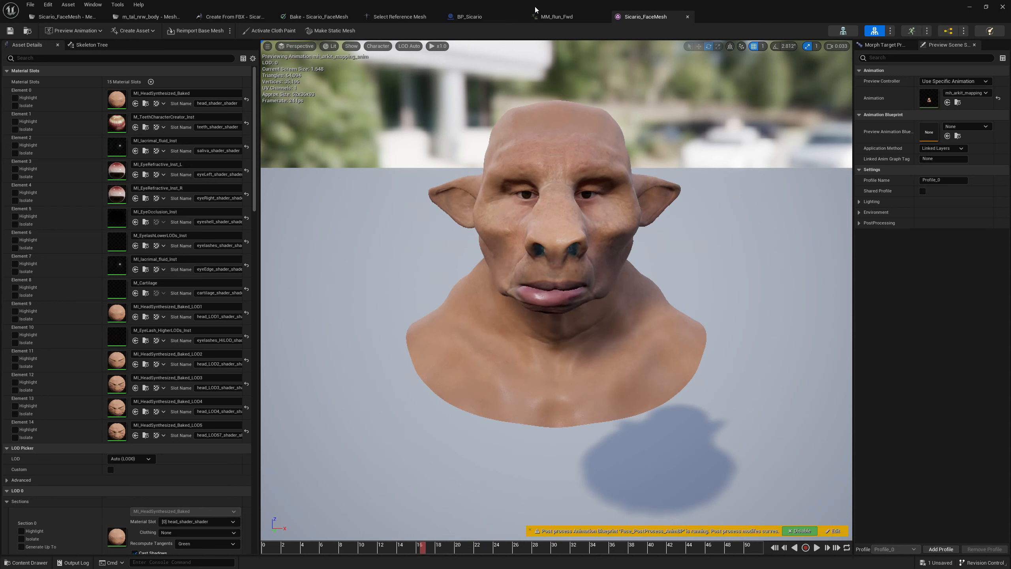
- Return to the BP_Sicario viewport, select the Face and Body meshes in turn, and examine the neck, shoulder and chest up close
{"action": "left_click", "coordinate": [470, 17]}
{"action": "scroll", "coordinate": [489, 263], "scroll_direction": "up", "scroll_amount": 10}
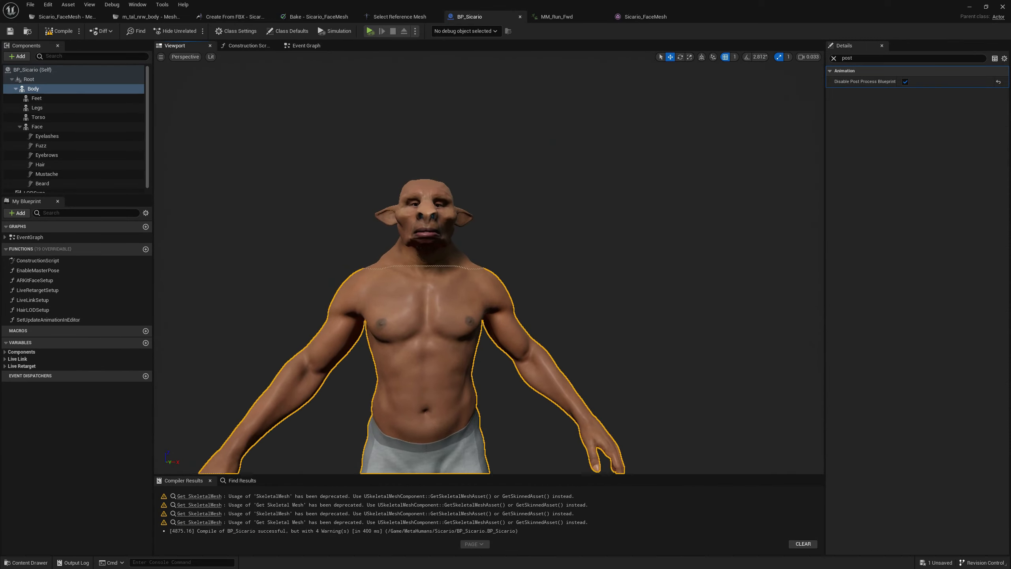
{"action": "scroll", "coordinate": [648, 167], "scroll_direction": "down", "scroll_amount": 10}
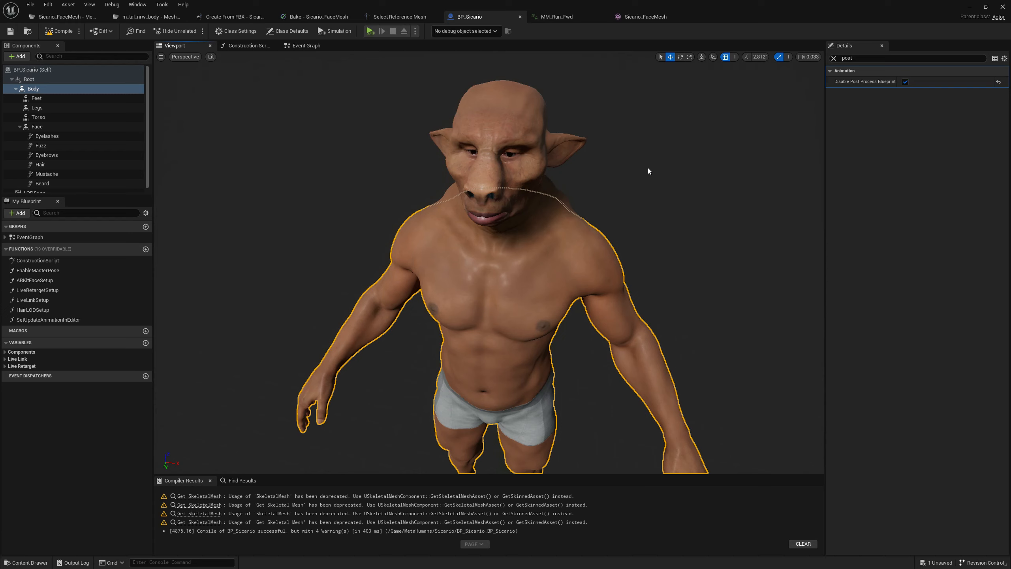
{"action": "left_click", "coordinate": [532, 156]}
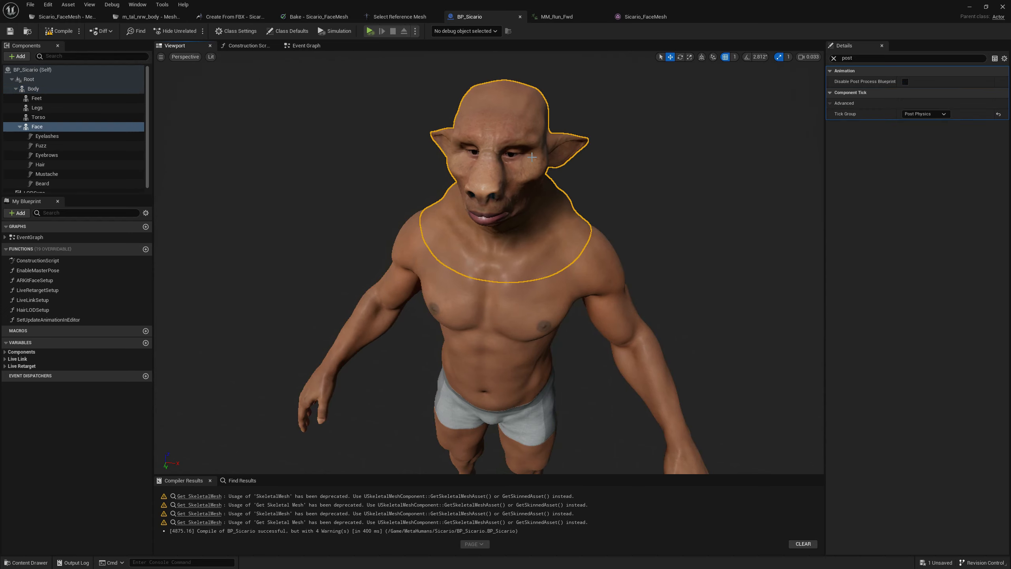
{"action": "left_click", "coordinate": [509, 335]}
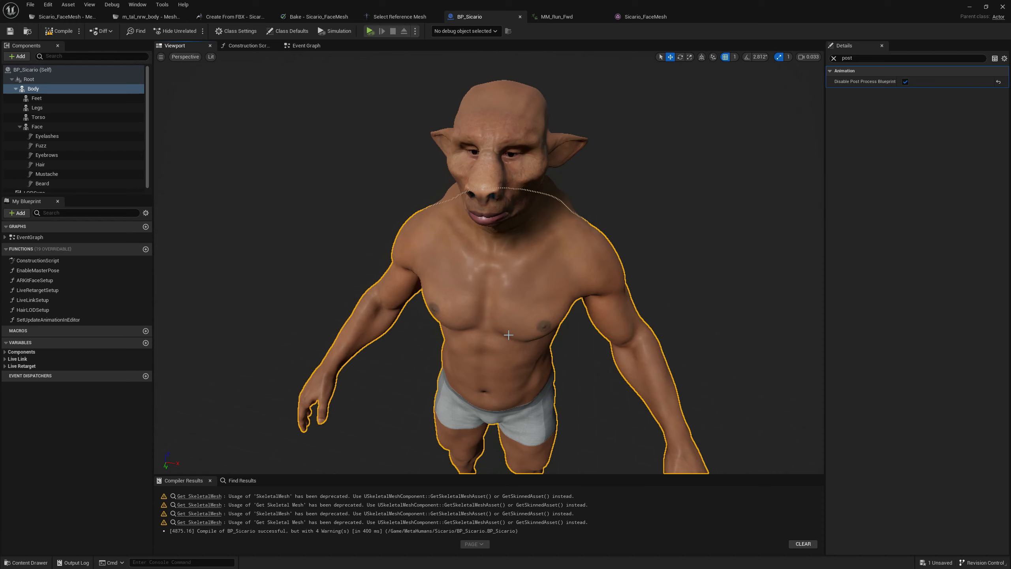
{"action": "right_click_drag", "start_coordinate": [509, 335], "coordinate": [562, 318]}
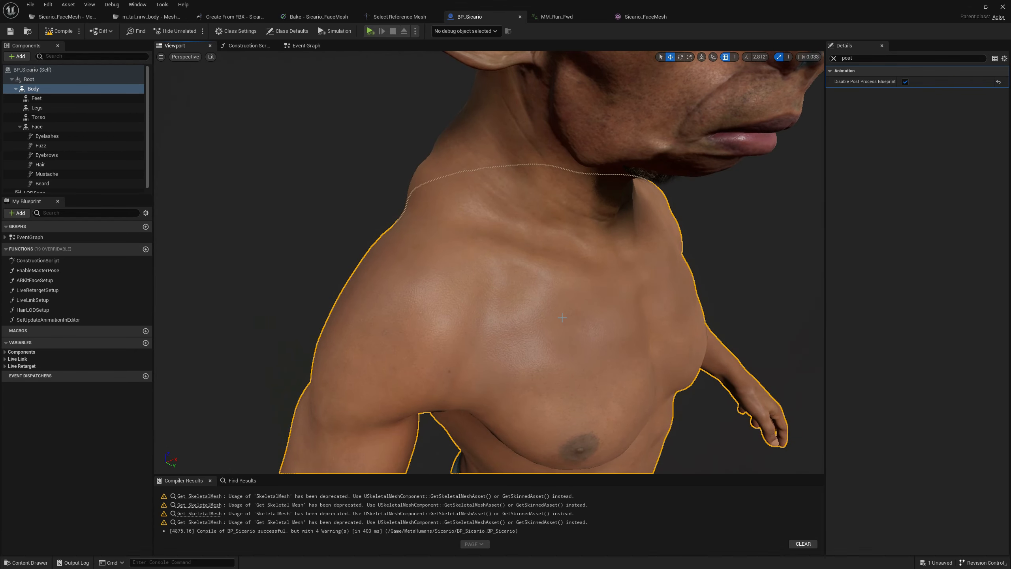